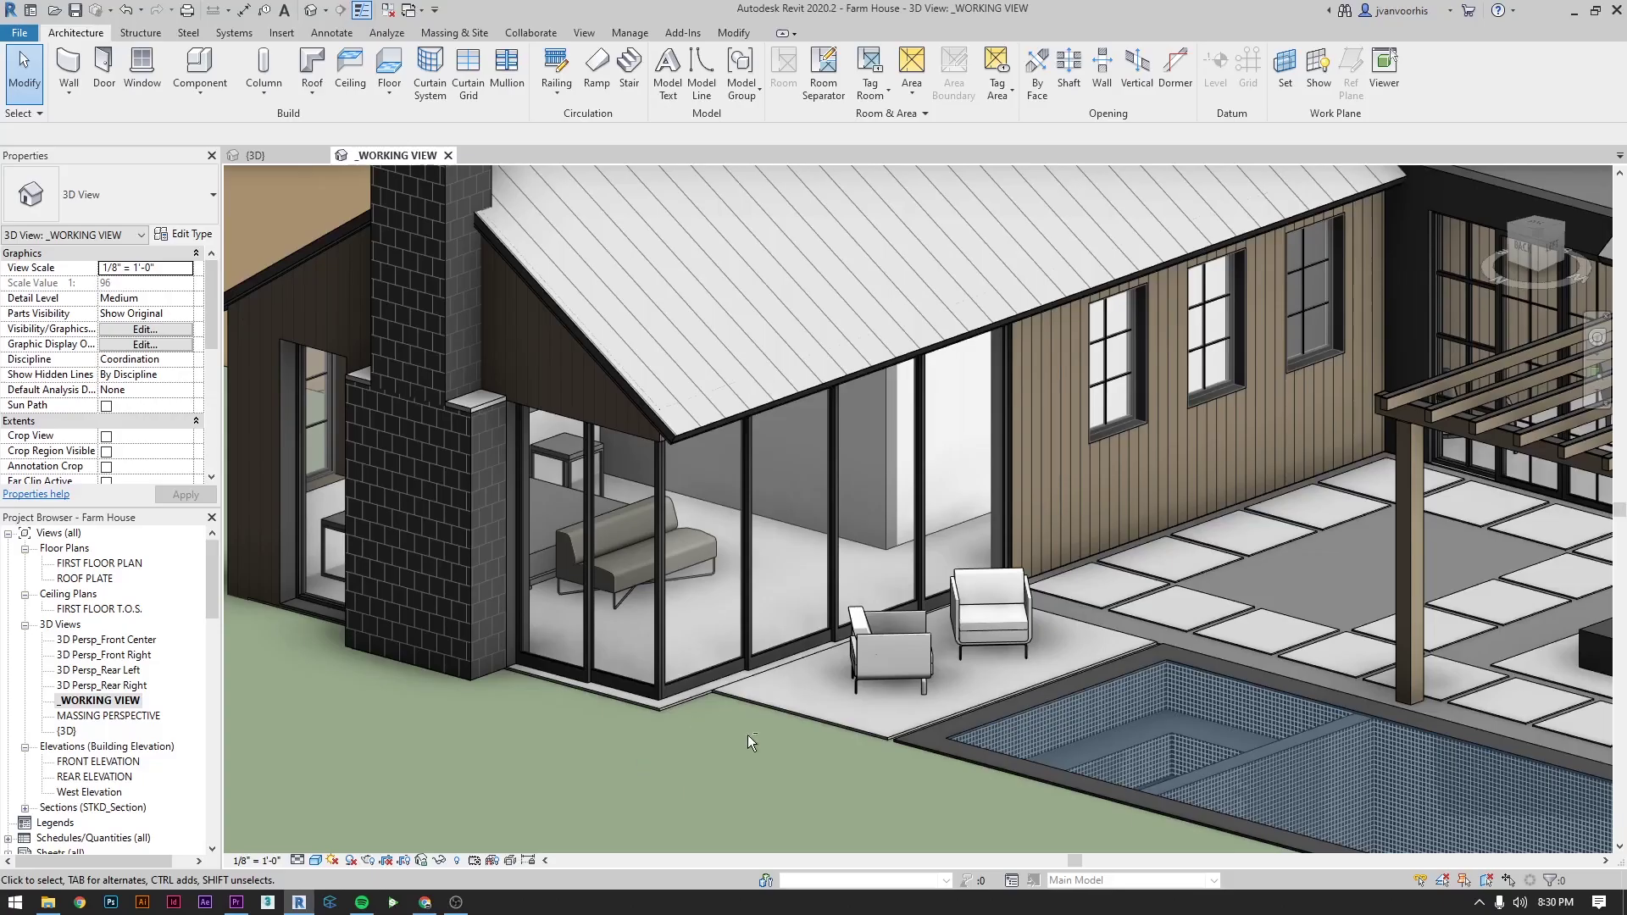
Select the STKD_Glass Slider door on the glass-walled room and bring up its type properties
{"action": "middle_click_drag", "start_coordinate": [747, 734], "coordinate": [672, 763], "text": "shift"}
{"action": "scroll", "coordinate": [678, 712], "scroll_direction": "up", "scroll_amount": 3}
{"action": "left_click", "coordinate": [681, 655]}
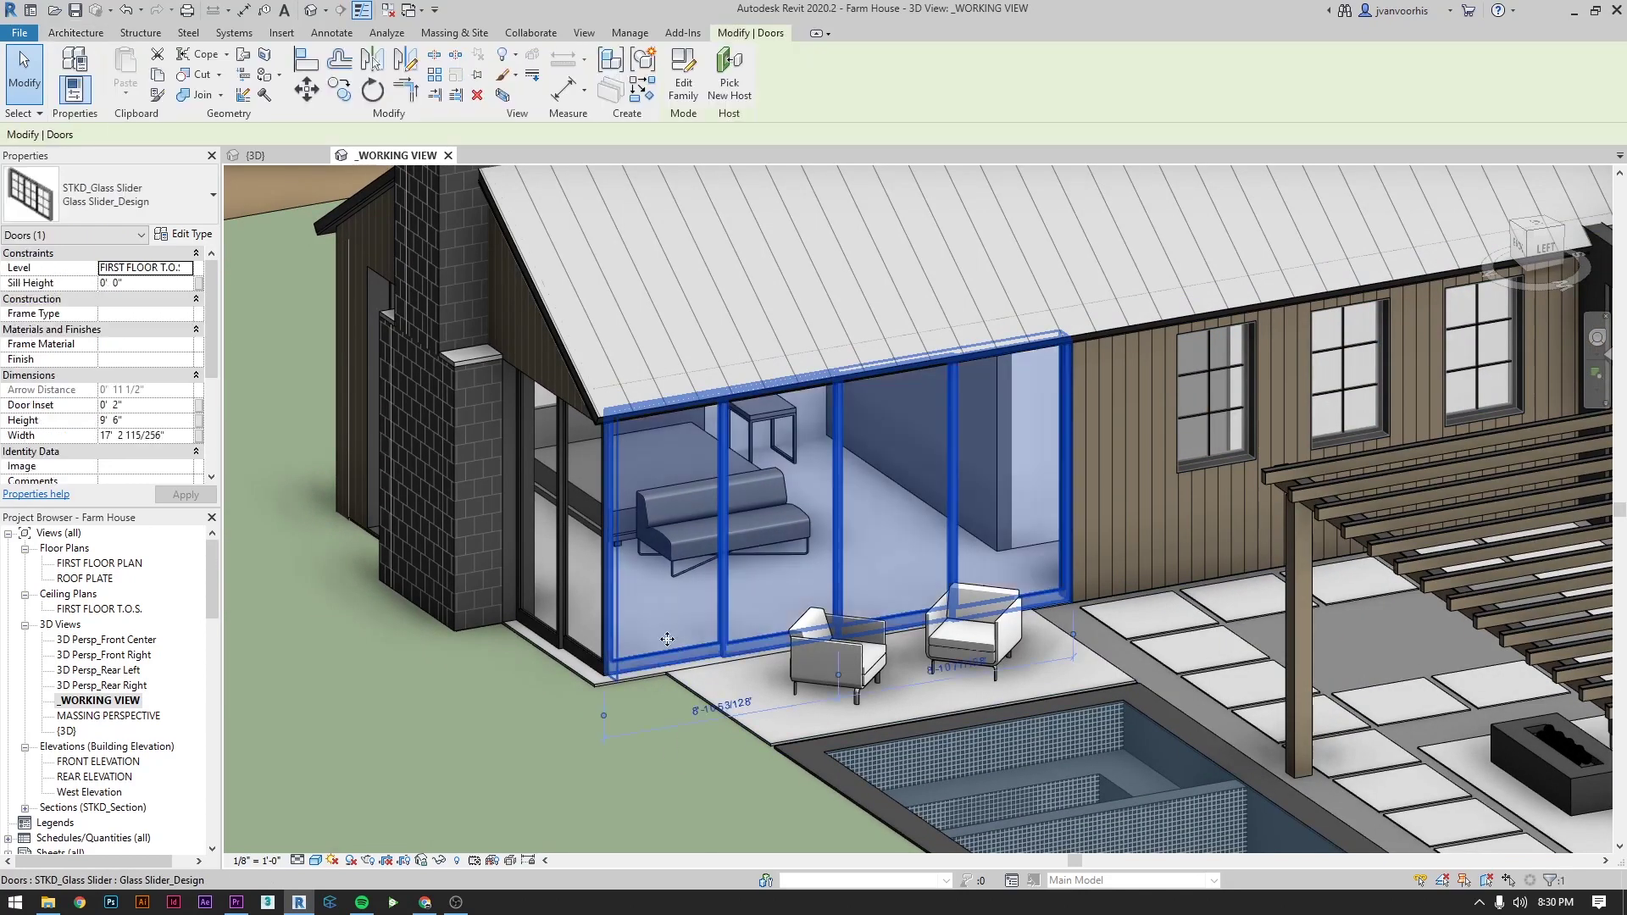
{"action": "left_click", "coordinate": [203, 235]}
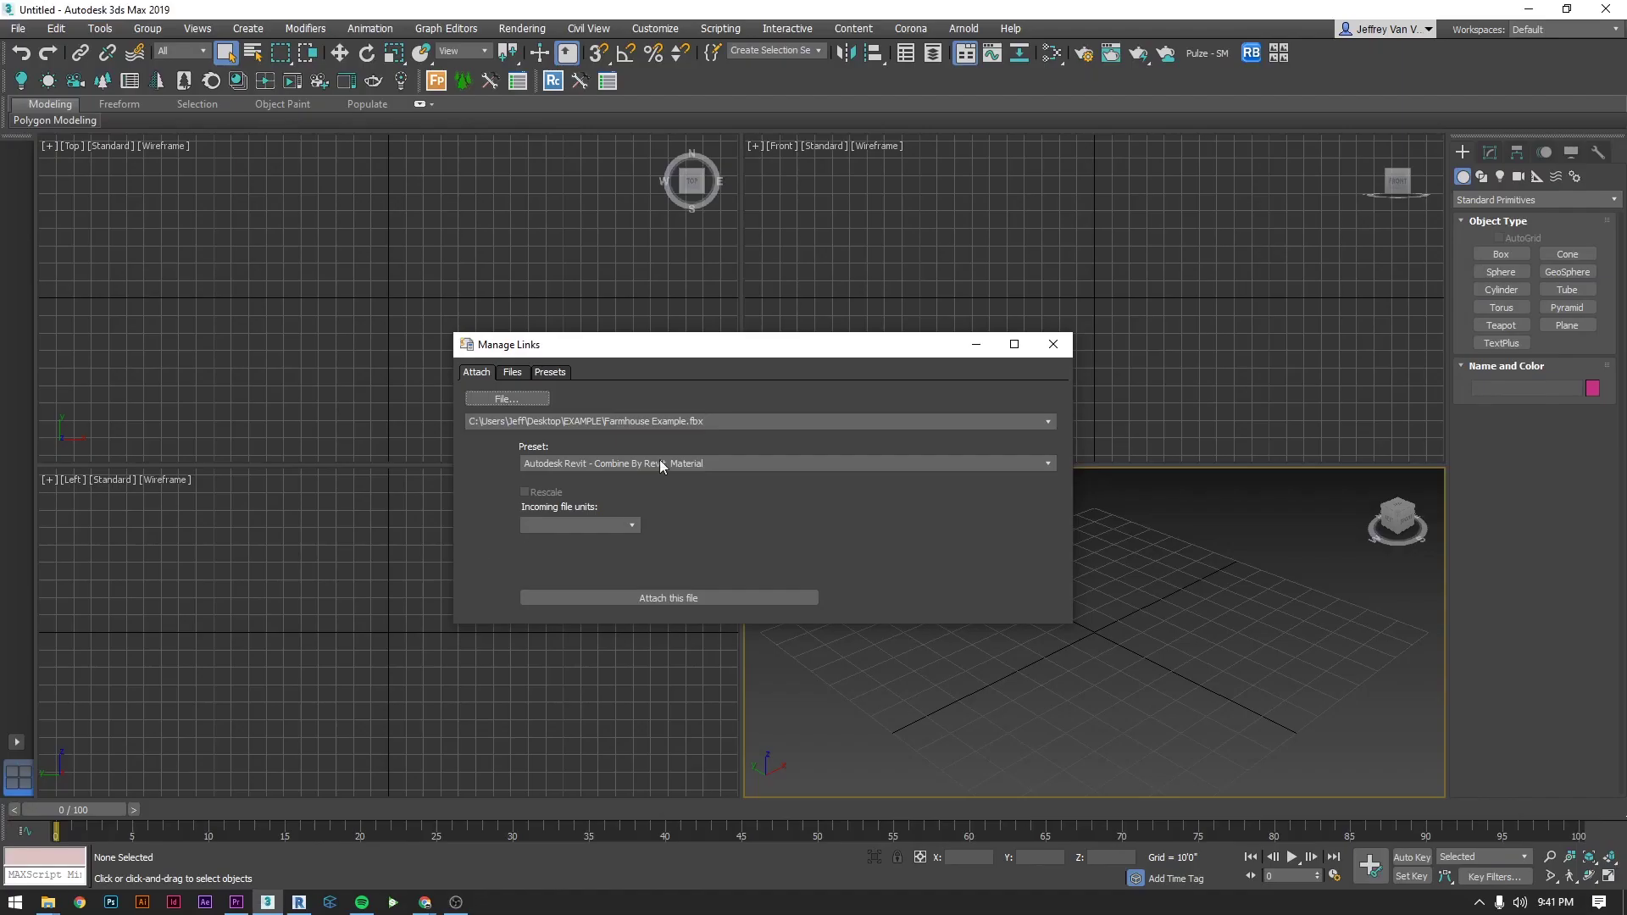
Attach the Farmhouse Example FBX to the scene and maximize the Perspective viewport
{"action": "left_click_drag", "start_coordinate": [709, 351], "coordinate": [710, 352]}
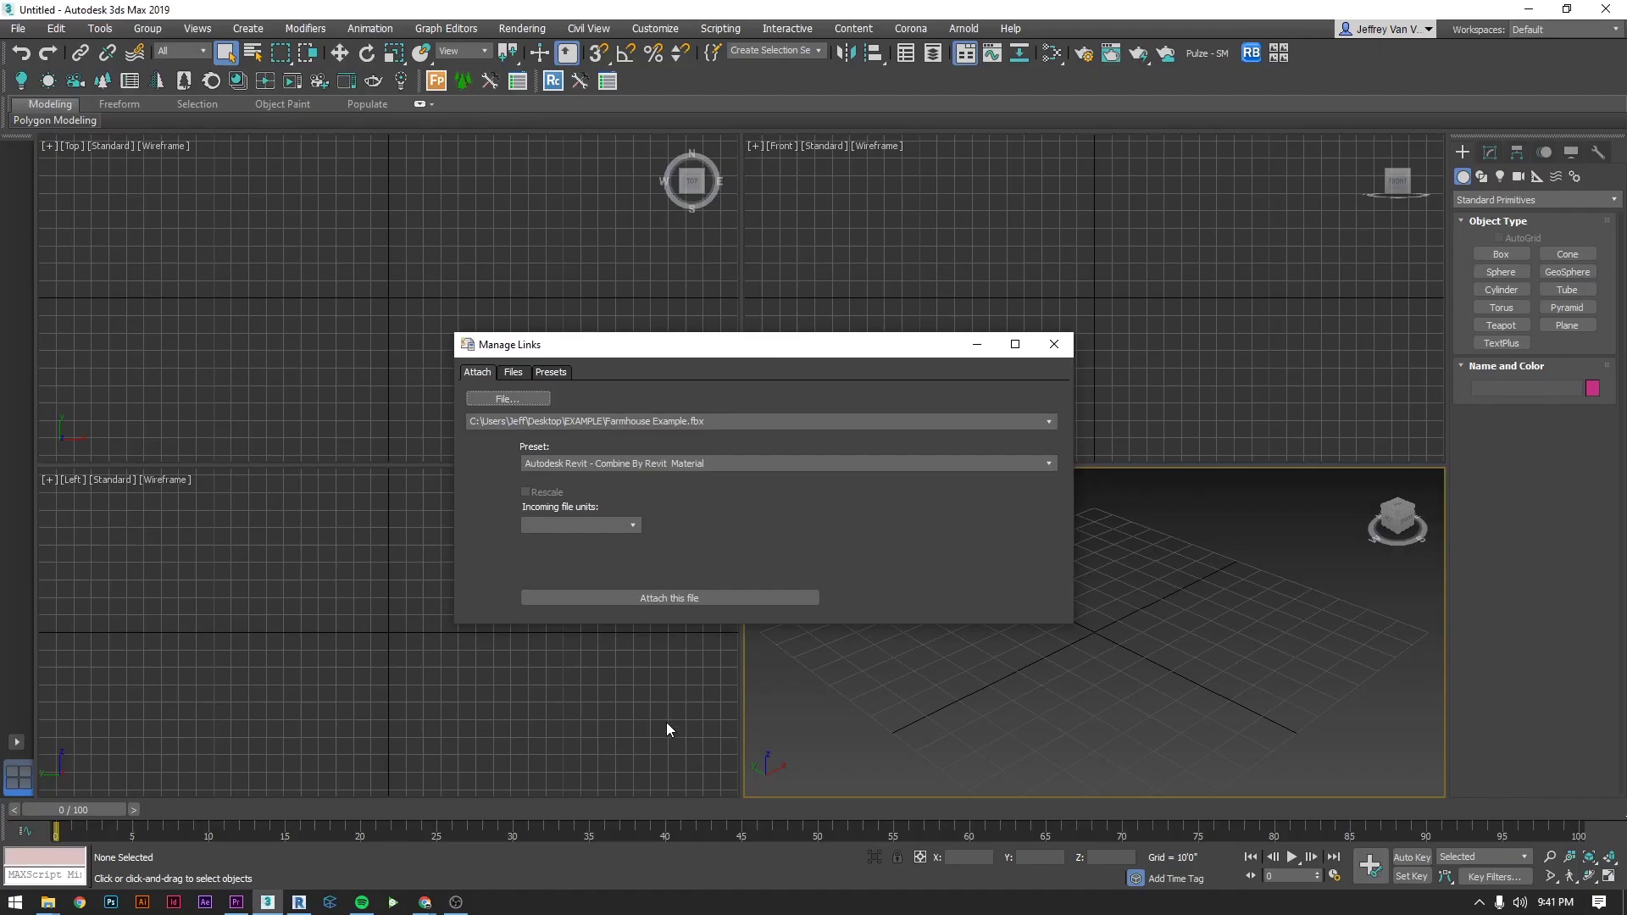
{"action": "left_click", "coordinate": [665, 600]}
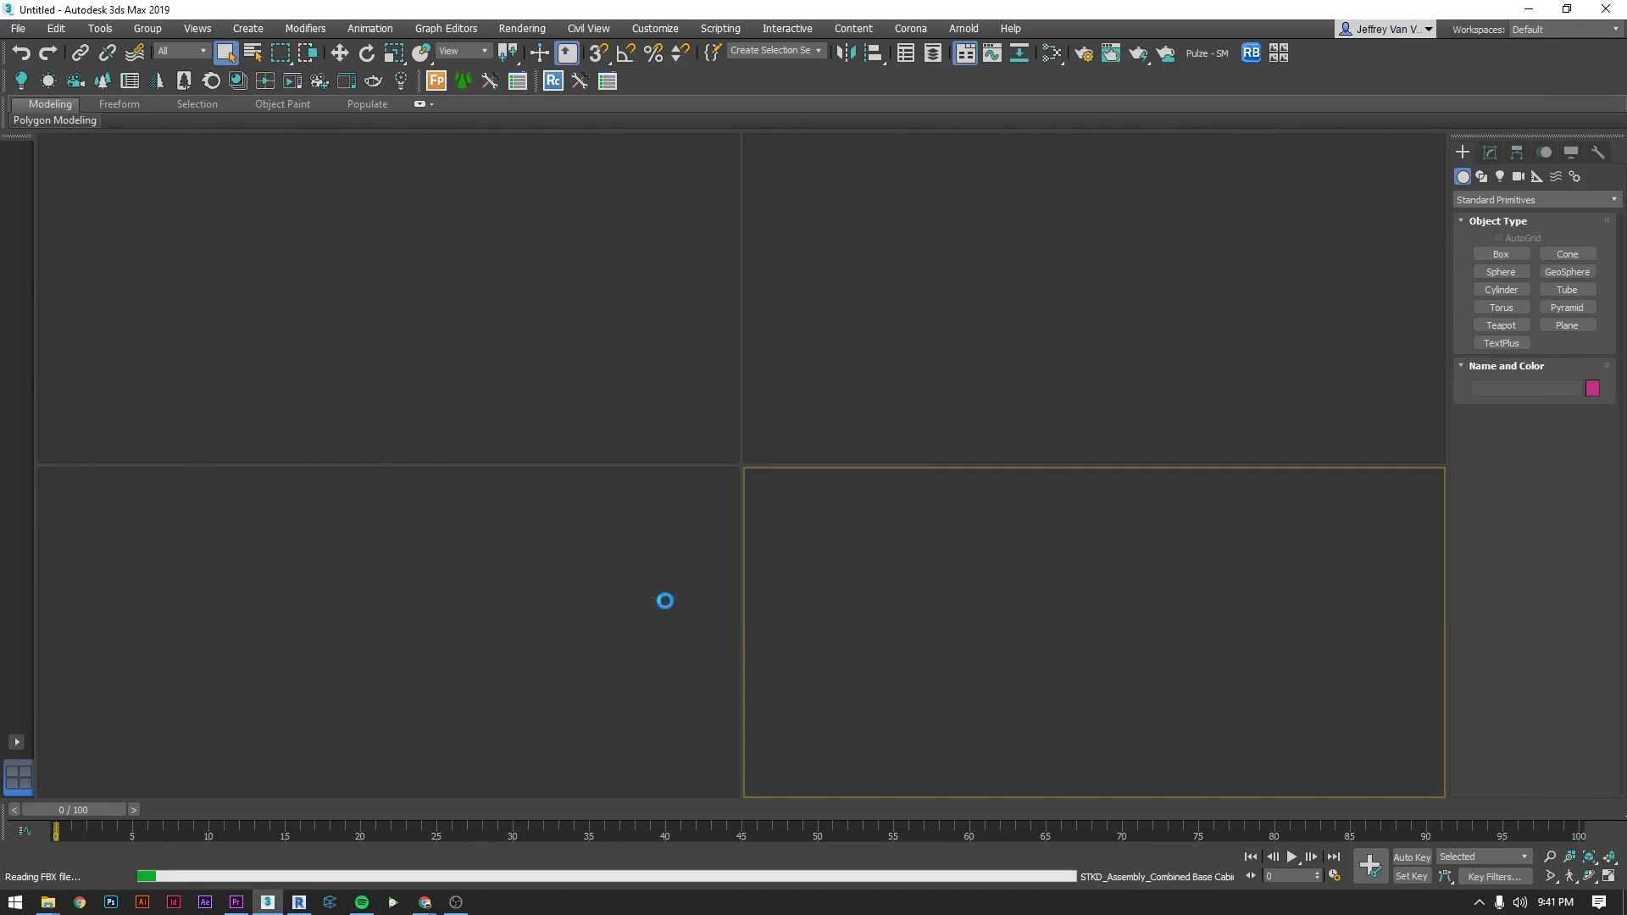
{"action": "key", "text": "alt+w"}
{"action": "middle_click_drag", "start_coordinate": [690, 479], "coordinate": [874, 510], "text": "alt"}
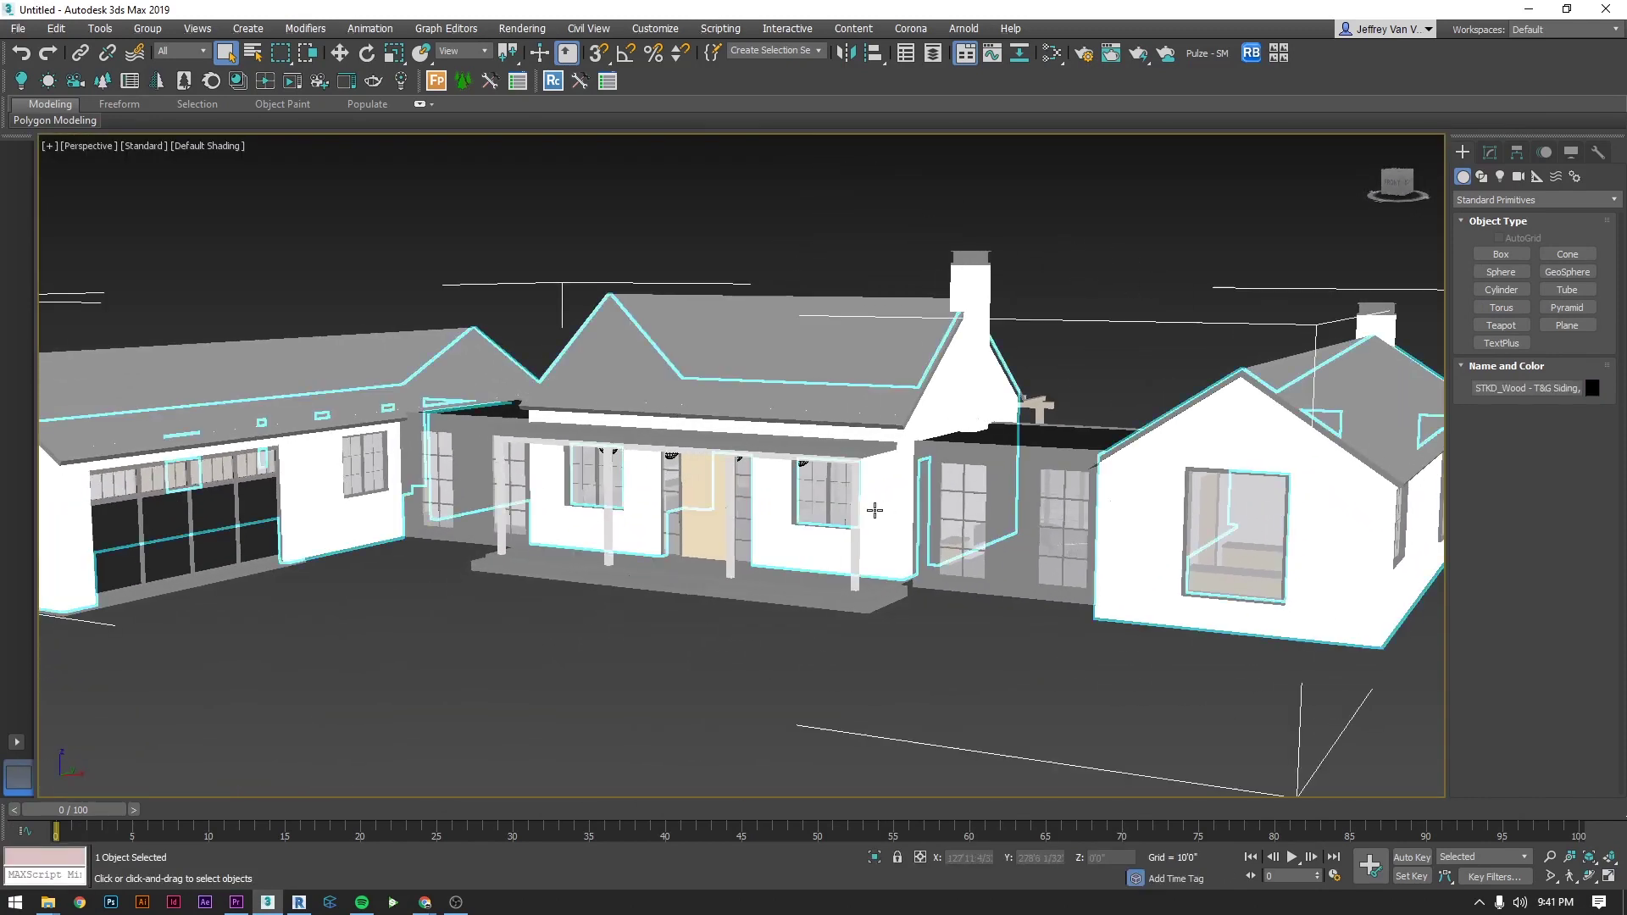
Isolate the siding walls, then the aluminium window frames, to inspect each material group
{"action": "left_click", "coordinate": [874, 856]}
{"action": "middle_click_drag", "start_coordinate": [763, 571], "coordinate": [714, 586], "text": "alt"}
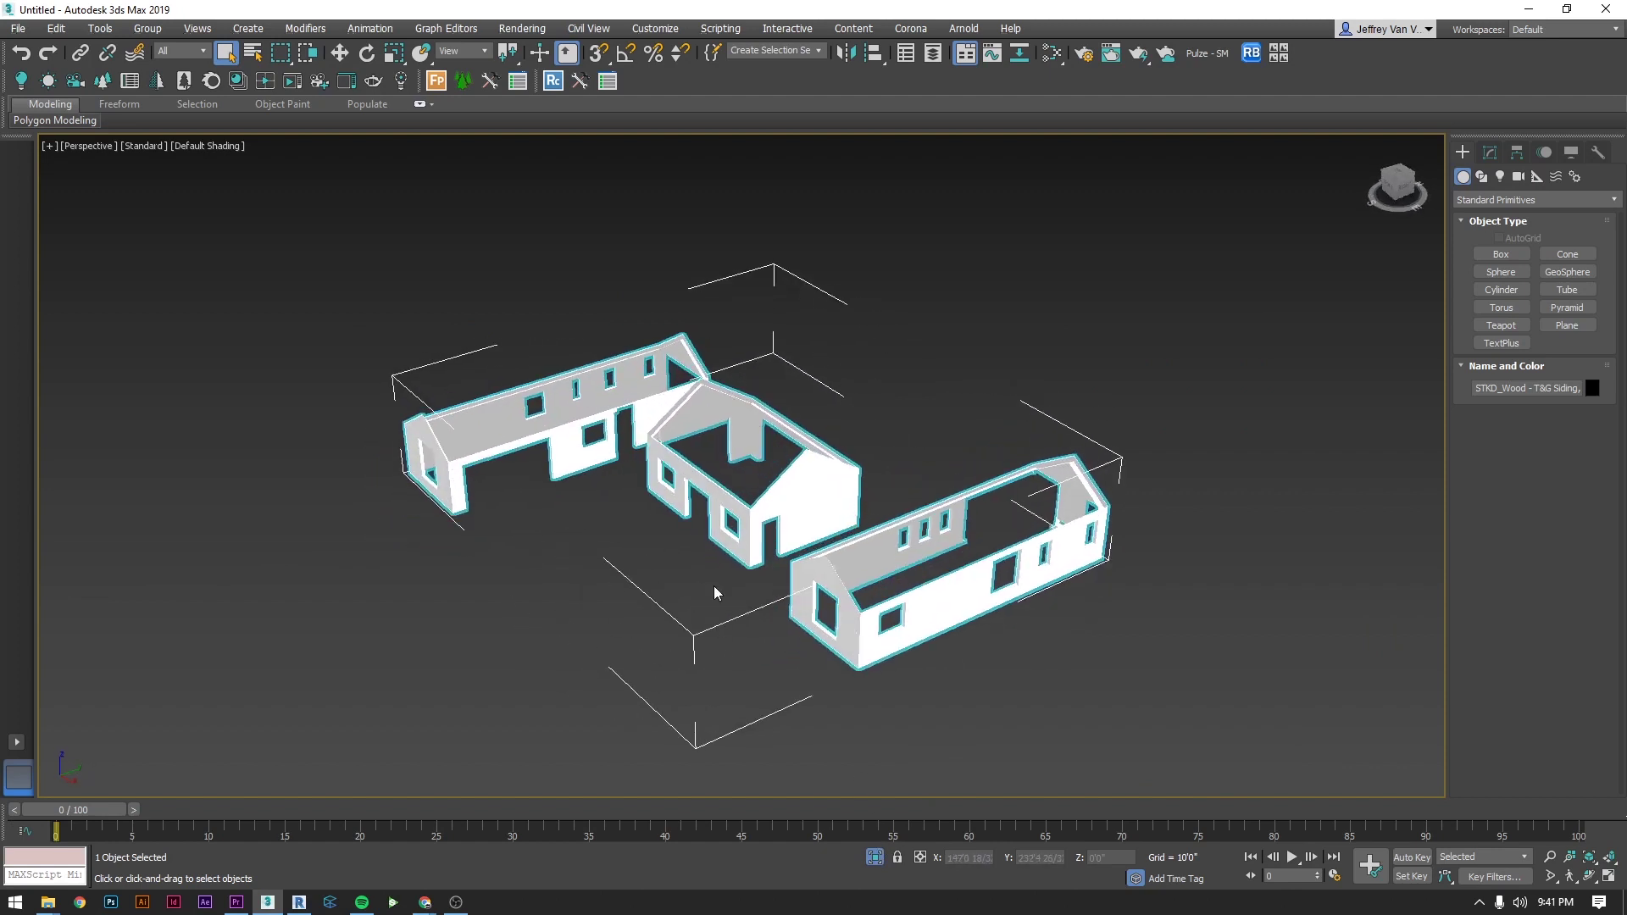
{"action": "key", "text": "alt+q"}
{"action": "left_click", "coordinate": [1004, 485]}
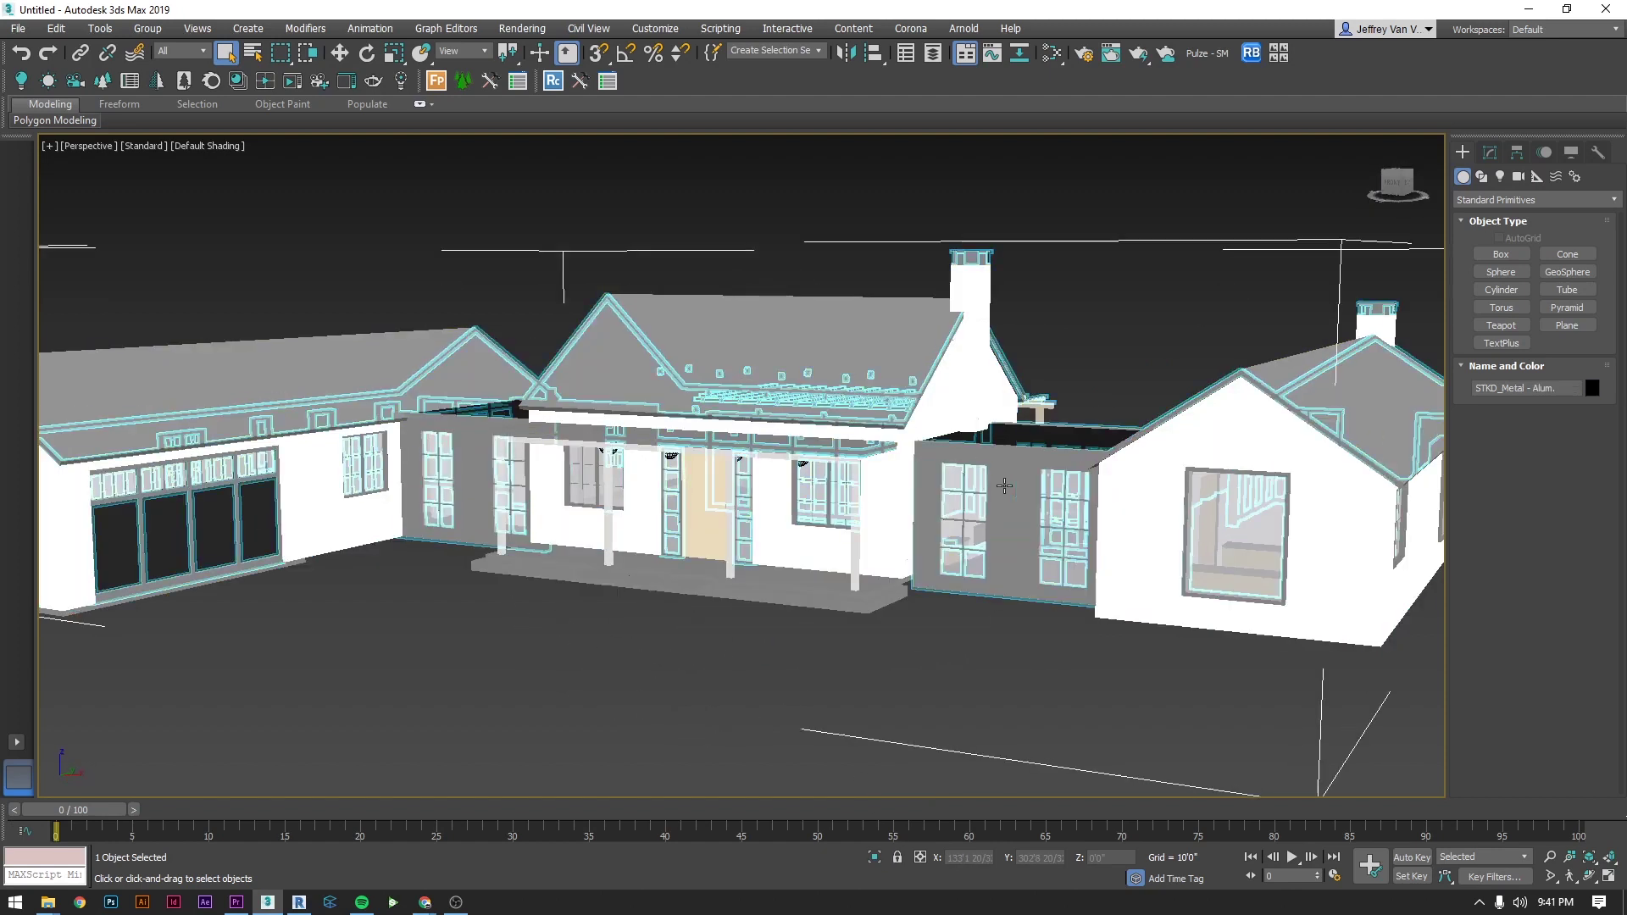
{"action": "left_click", "coordinate": [875, 858]}
{"action": "middle_click_drag", "start_coordinate": [810, 678], "coordinate": [754, 583], "text": "alt"}
{"action": "left_click", "coordinate": [824, 580]}
{"action": "key", "text": "alt+q"}
Isolate the window glass panes and inspect them before restoring the whole house
{"action": "left_click", "coordinate": [971, 567]}
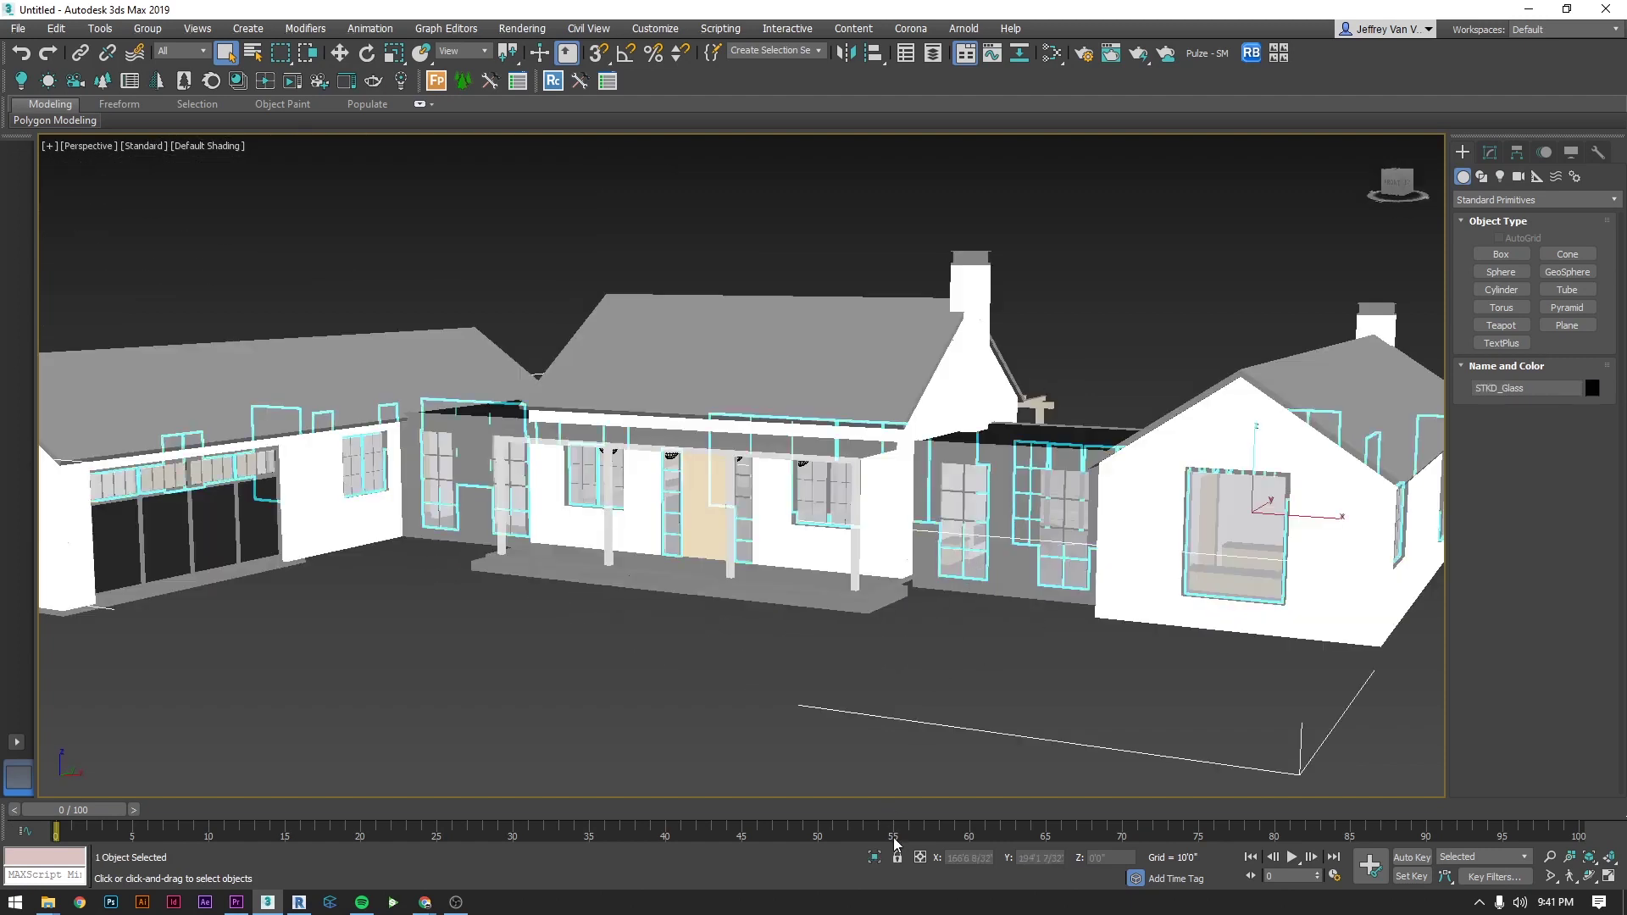
{"action": "left_click", "coordinate": [874, 857]}
{"action": "mouse_move", "coordinate": [824, 675]}
{"action": "middle_mouse_down", "text": "alt"}
{"action": "mouse_move", "coordinate": [799, 617]}
{"action": "mouse_move", "coordinate": [801, 657]}
{"action": "middle_mouse_up", "text": "alt"}
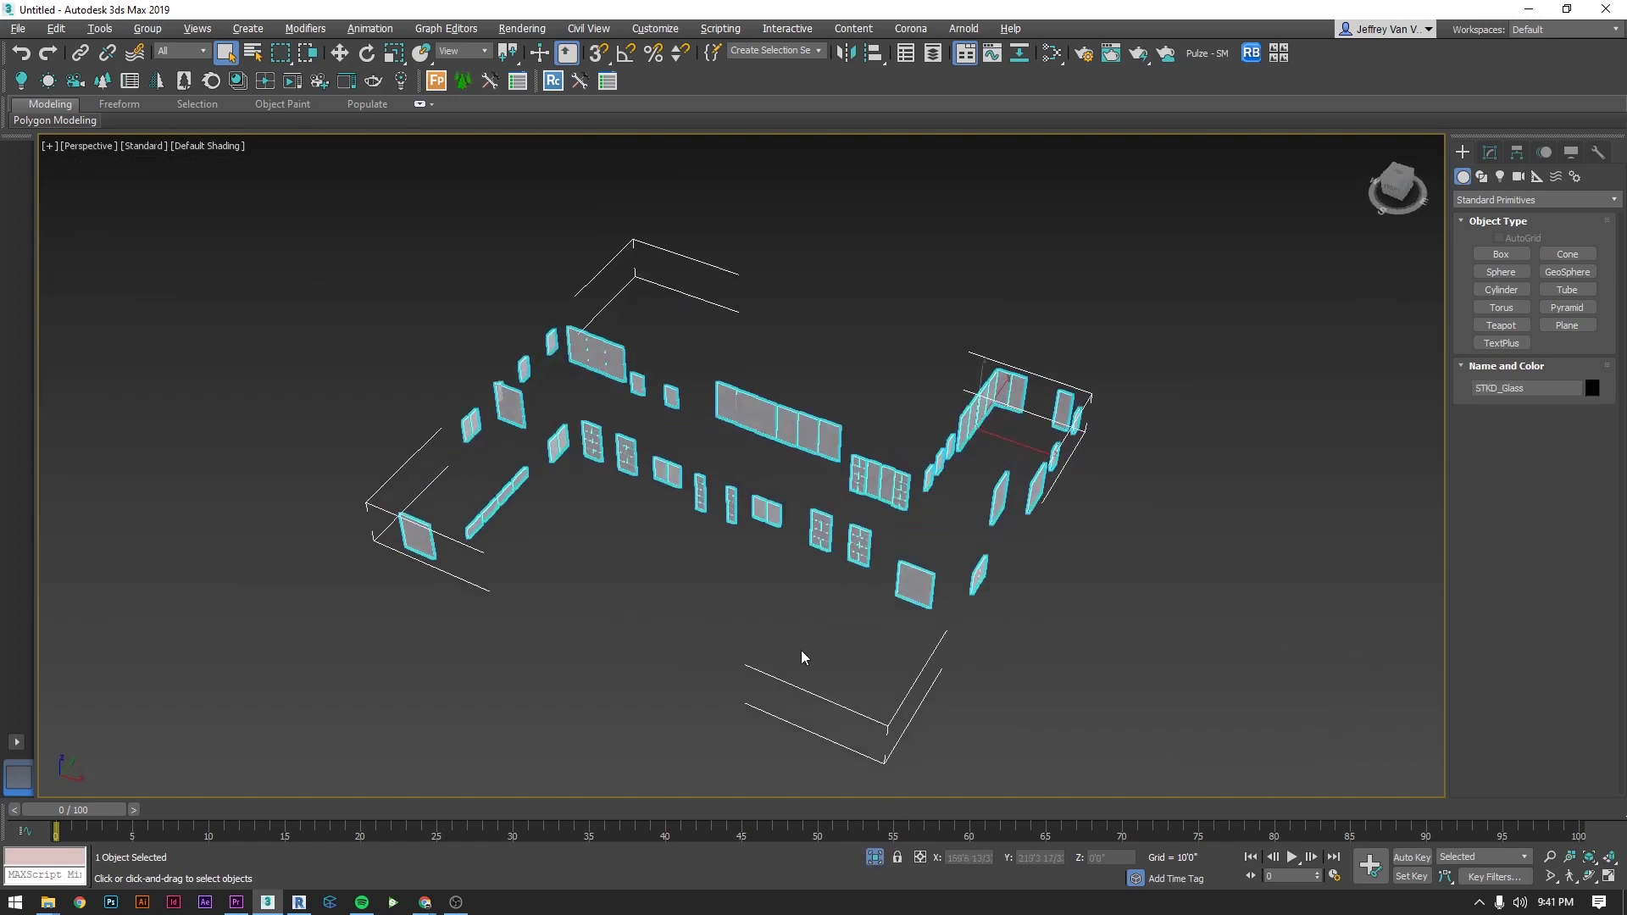
{"action": "left_click", "coordinate": [748, 599]}
{"action": "middle_click_drag", "start_coordinate": [774, 583], "coordinate": [842, 566], "text": "alt"}
{"action": "key", "text": "alt+q"}
Select a glazed window panel, the right porch column and the main roof
{"action": "left_click", "coordinate": [915, 531]}
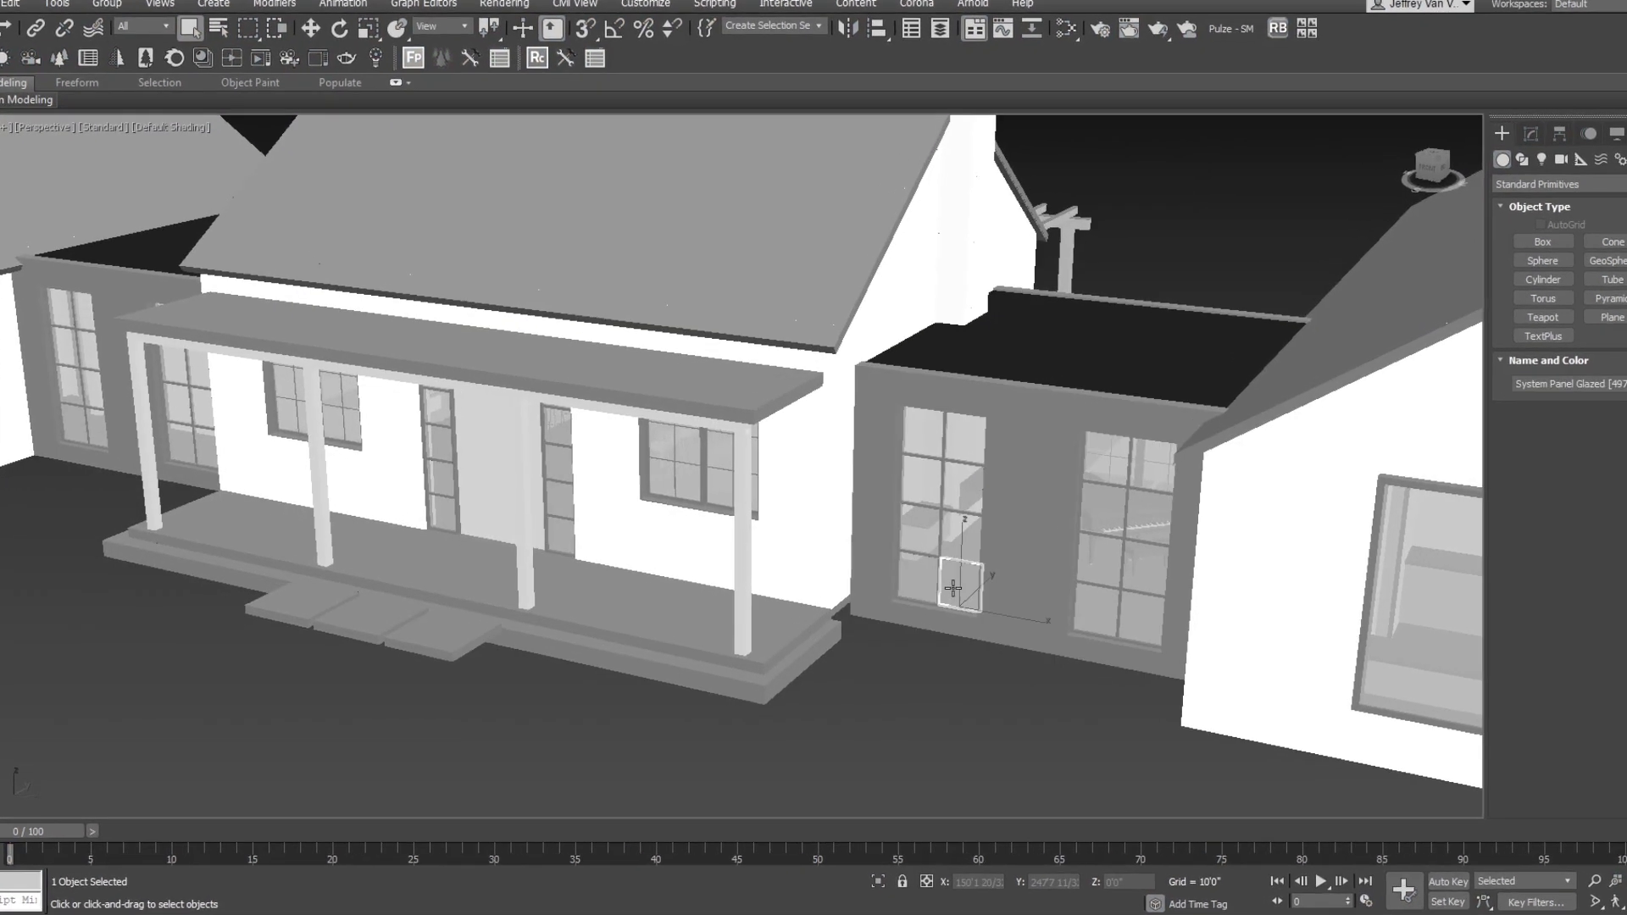
{"action": "left_click", "coordinate": [742, 475]}
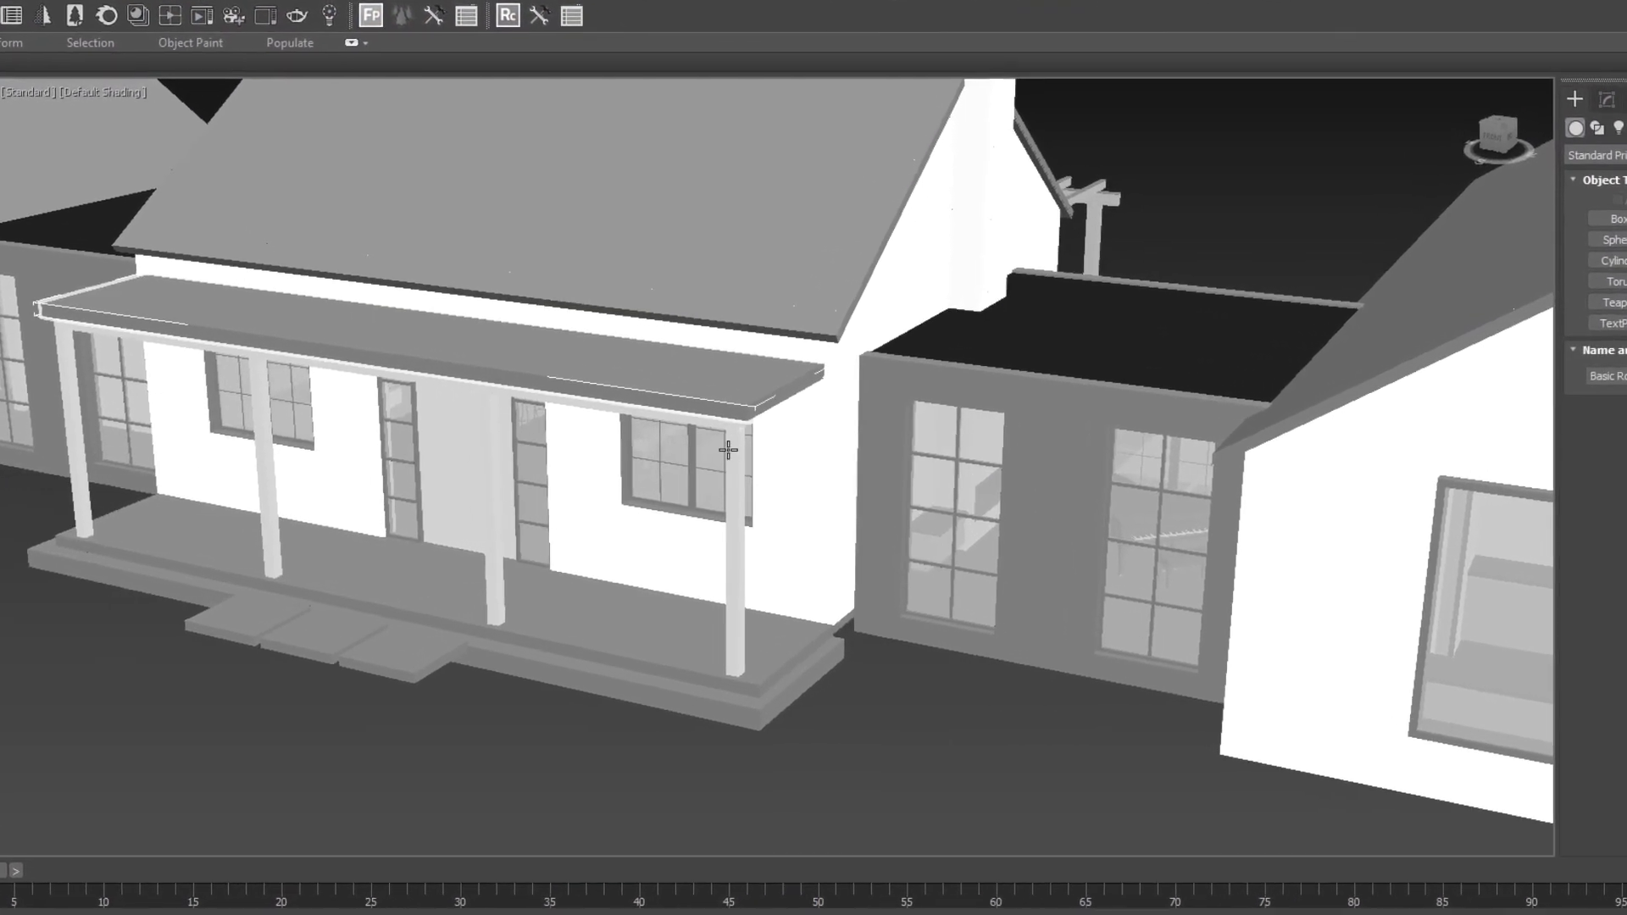
{"action": "scroll", "coordinate": [709, 292], "scroll_direction": "down", "scroll_amount": 3}
{"action": "left_click", "coordinate": [806, 338]}
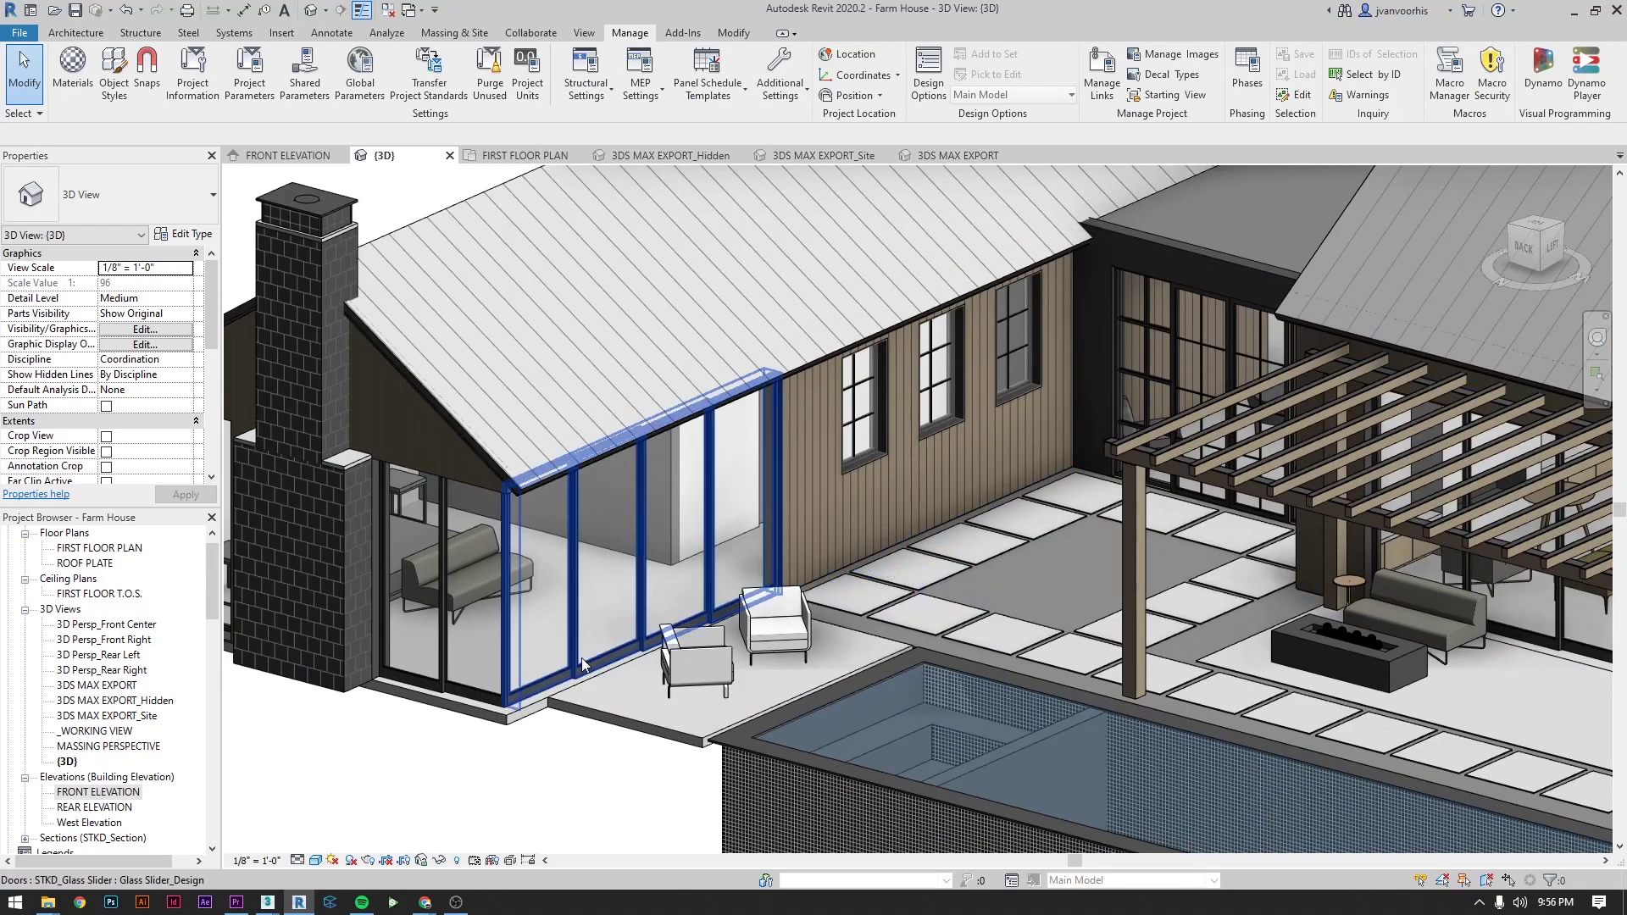
Check the type properties of the glass slider door and the casement window in Revit
{"action": "left_click", "coordinate": [542, 542]}
{"action": "left_click", "coordinate": [184, 234]}
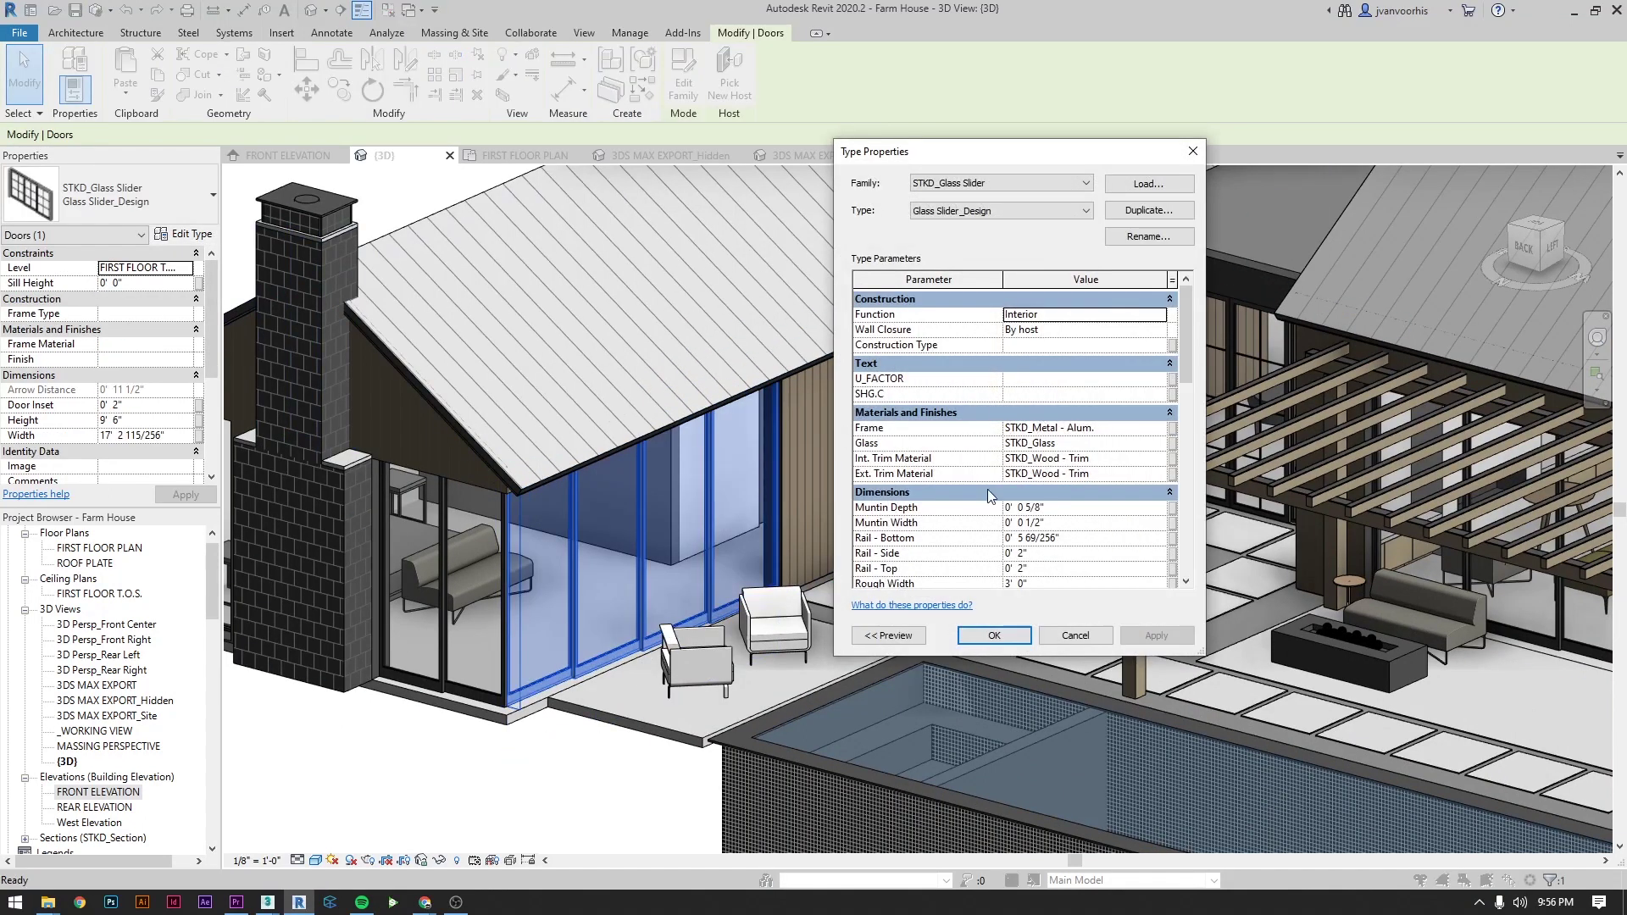
{"action": "key", "text": "Escape"}
{"action": "left_click", "coordinate": [957, 355]}
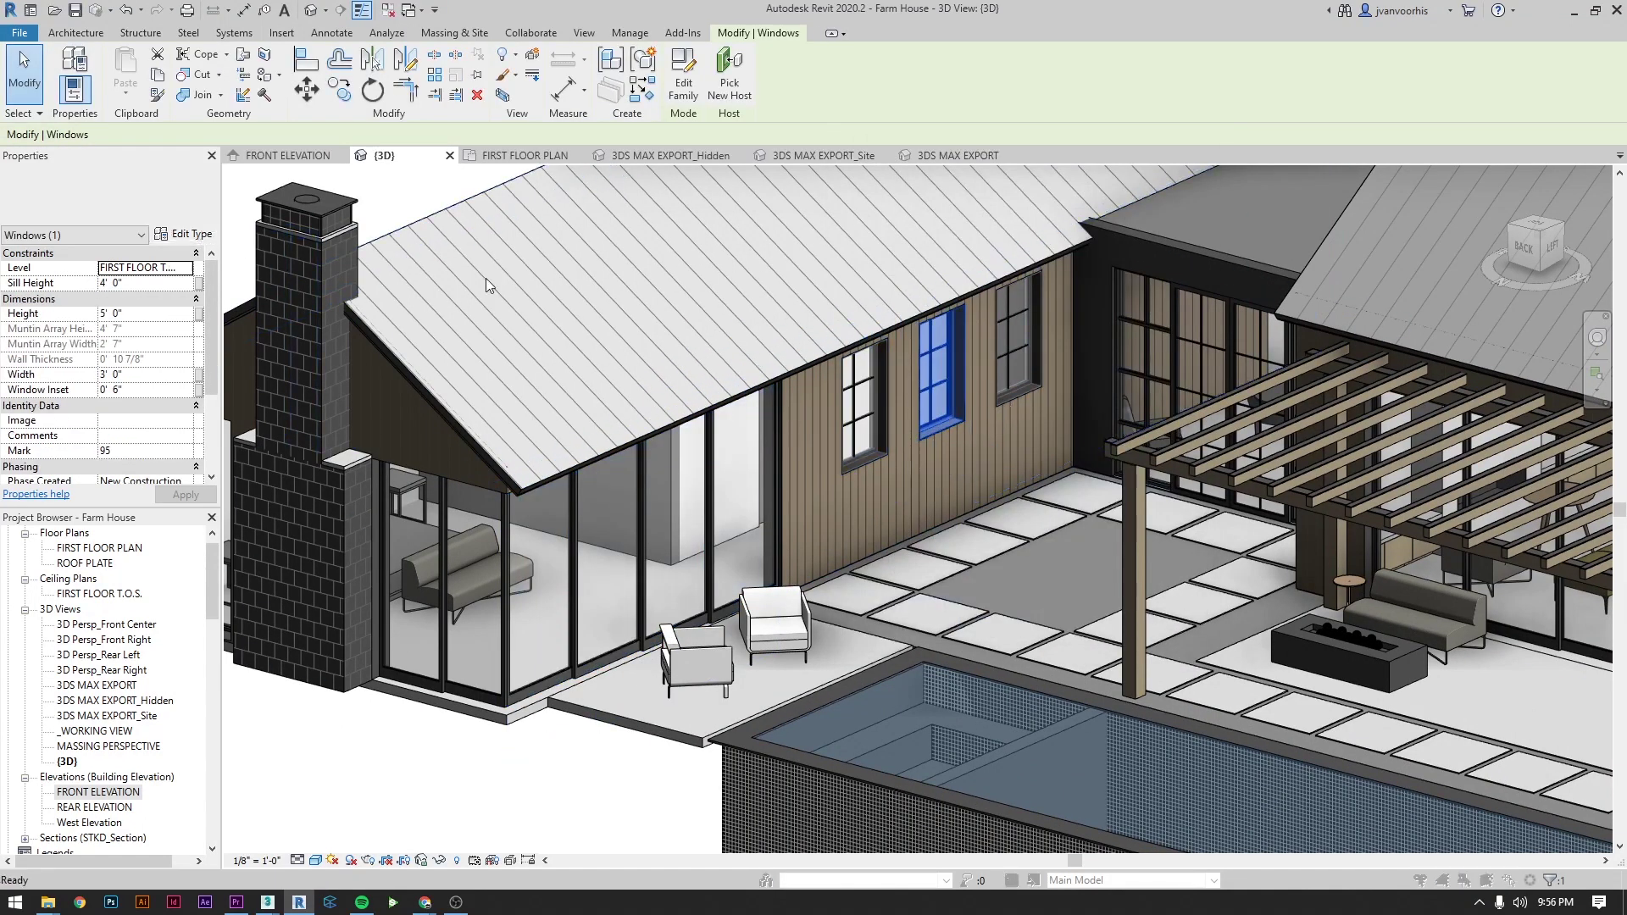
{"action": "left_click", "coordinate": [184, 233]}
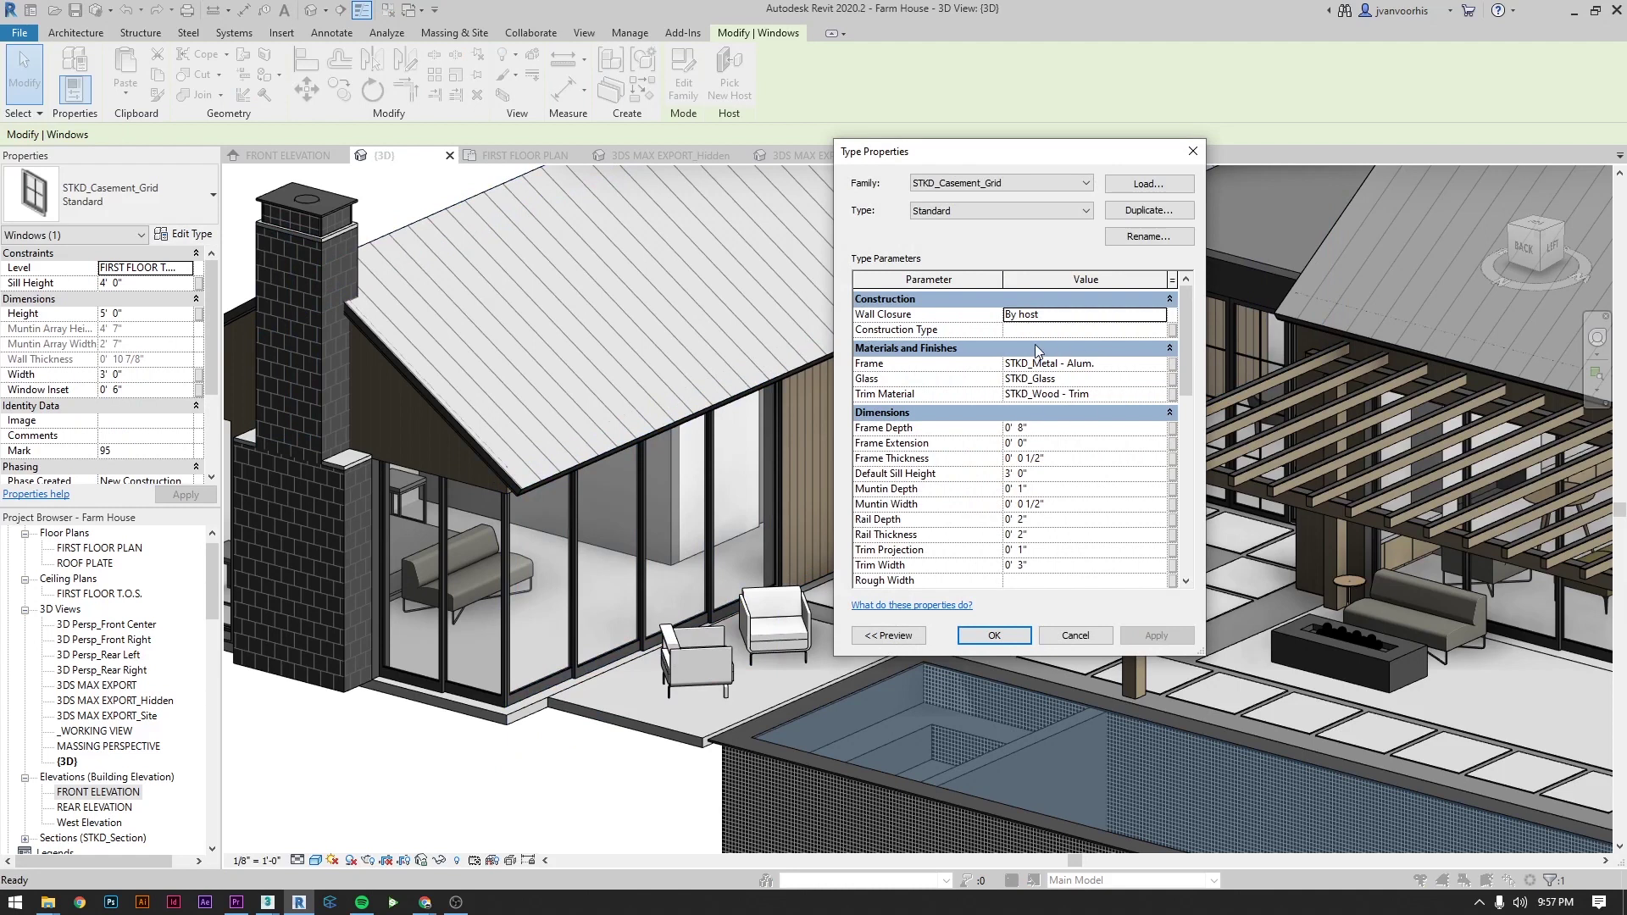
{"action": "key", "text": "Escape"}
In 3ds Max, isolate the aluminium metal objects via the chimney's spark arrestor cap
{"action": "left_click", "coordinate": [305, 208]}
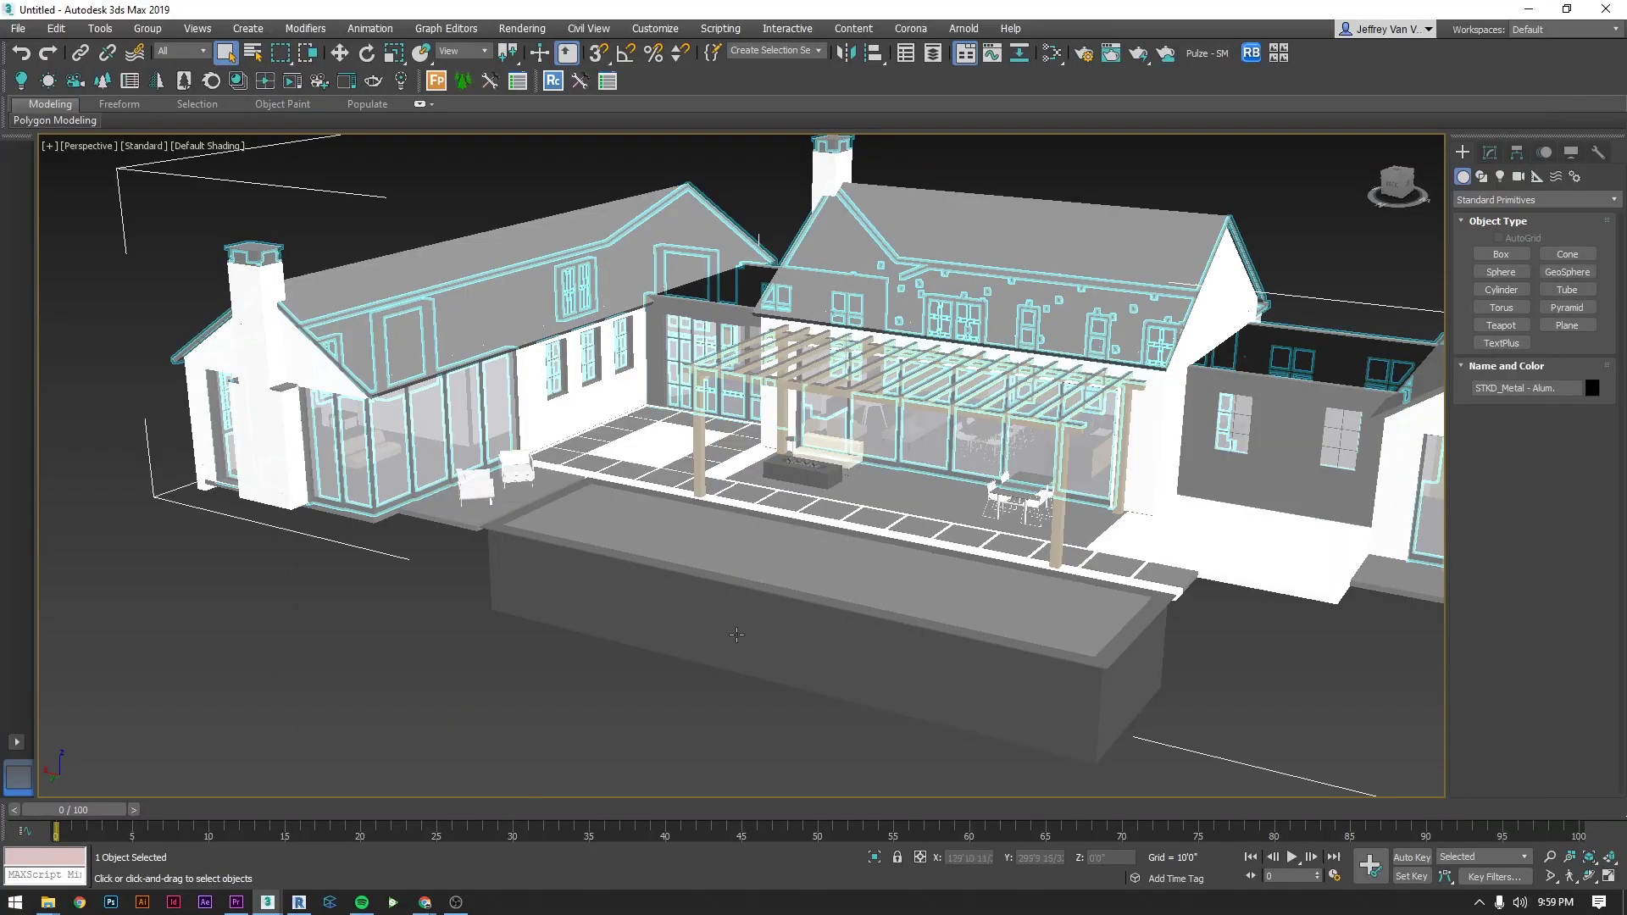
{"action": "left_click", "coordinate": [874, 857]}
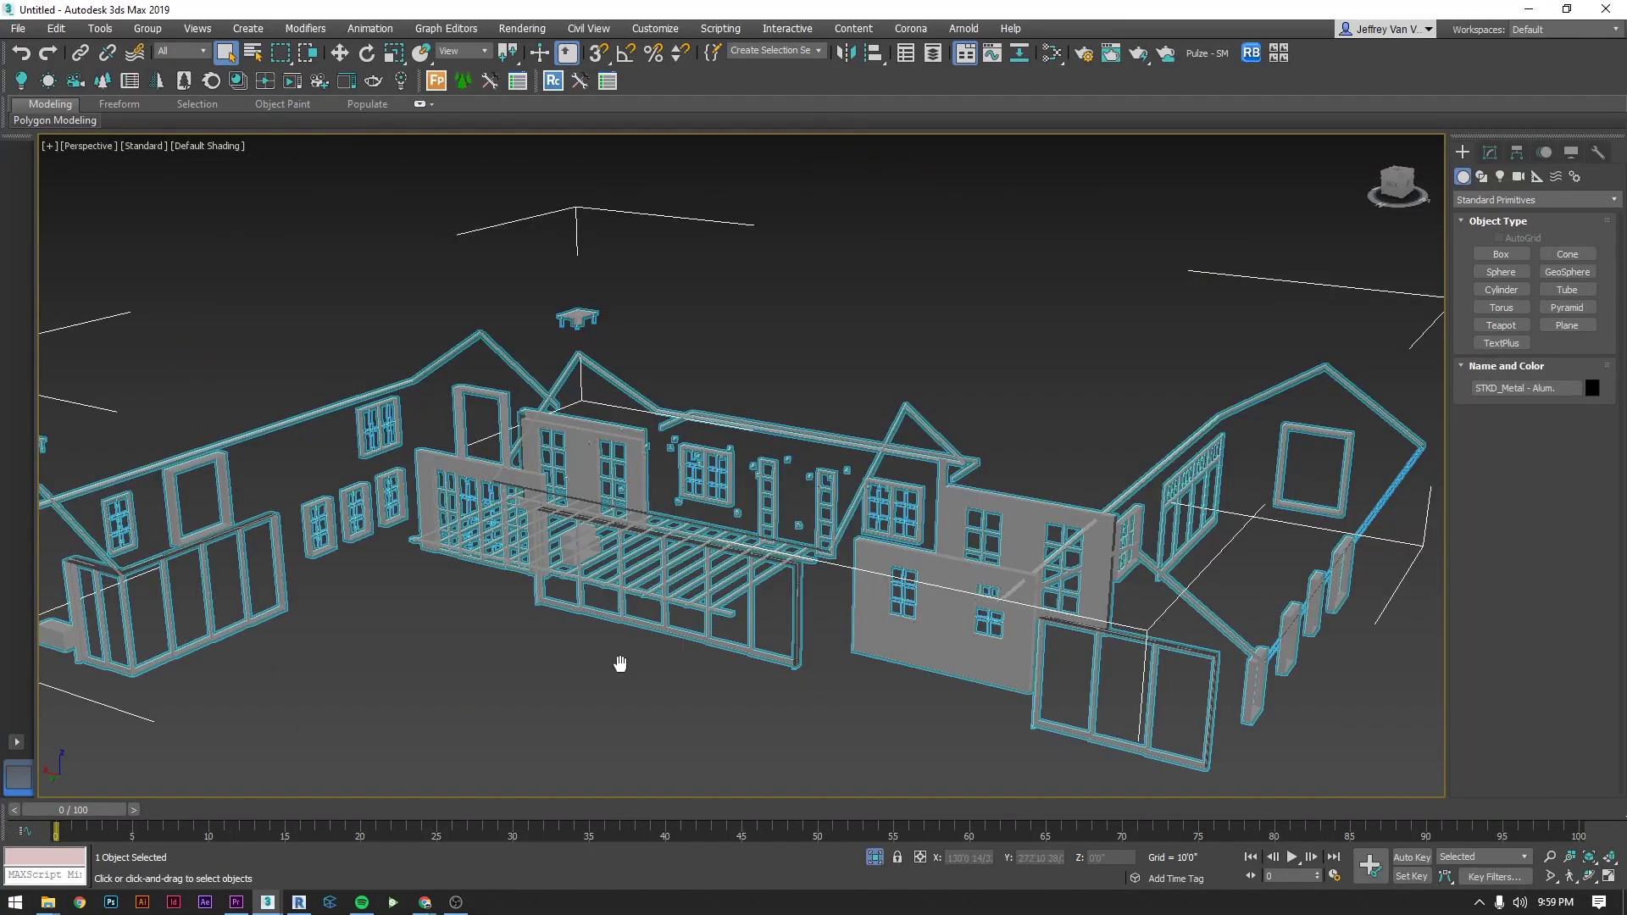
{"action": "middle_click_drag", "start_coordinate": [619, 663], "coordinate": [745, 543], "text": "alt"}
{"action": "left_click", "coordinate": [683, 581]}
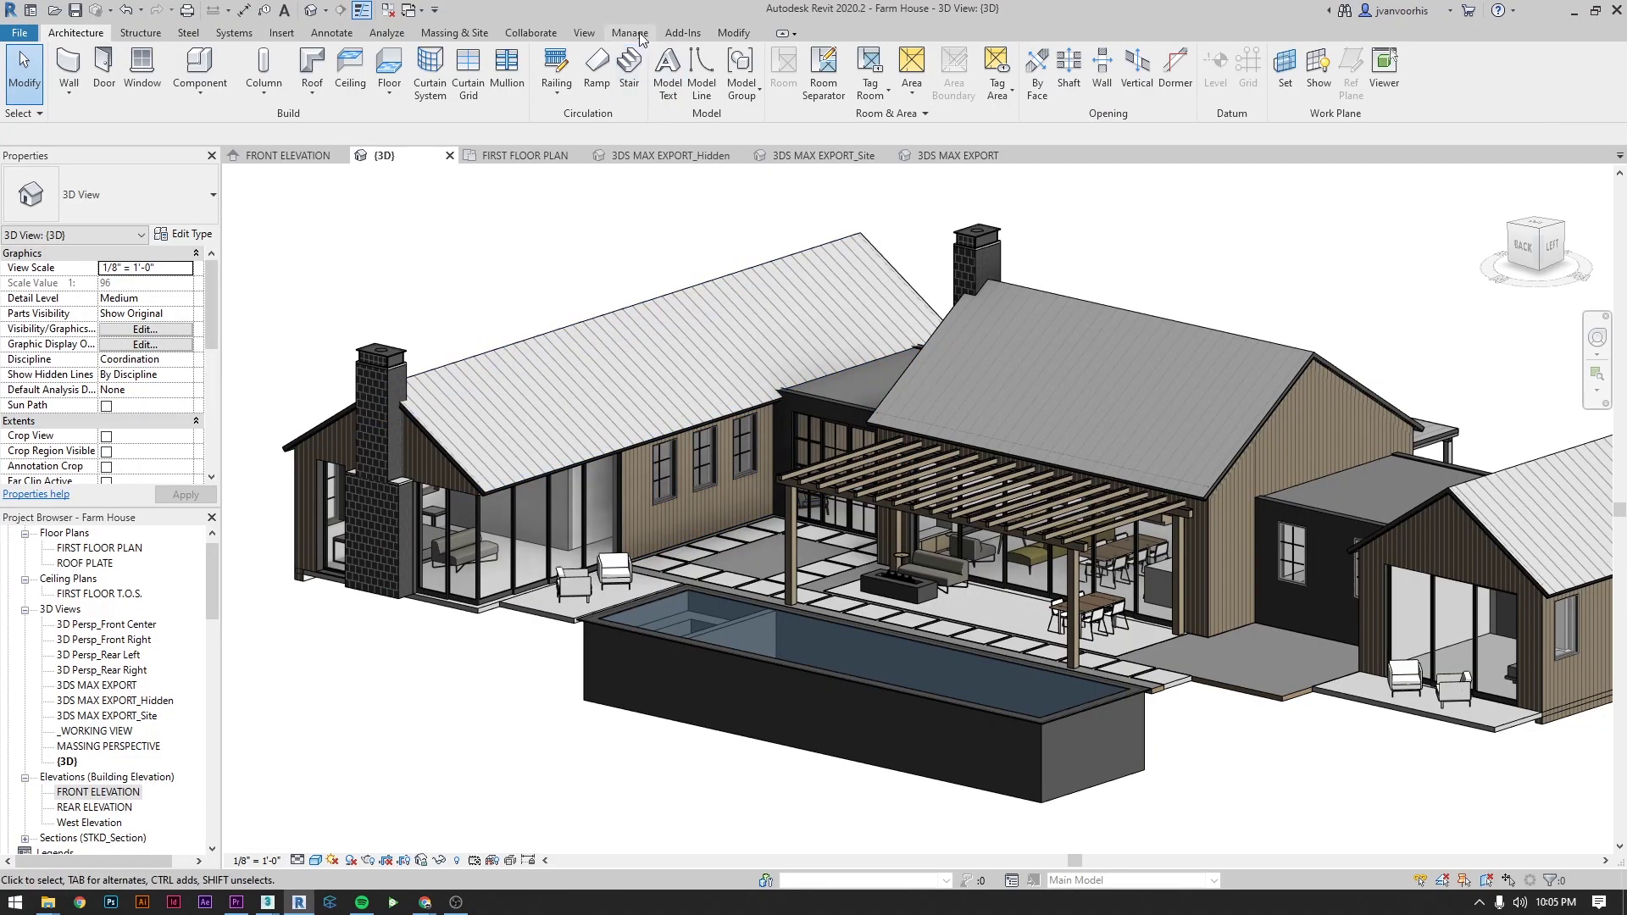
Browse the Concrete, Interiors, Masonry, Metal, Site and Wood material library categories
{"action": "left_click", "coordinate": [639, 35]}
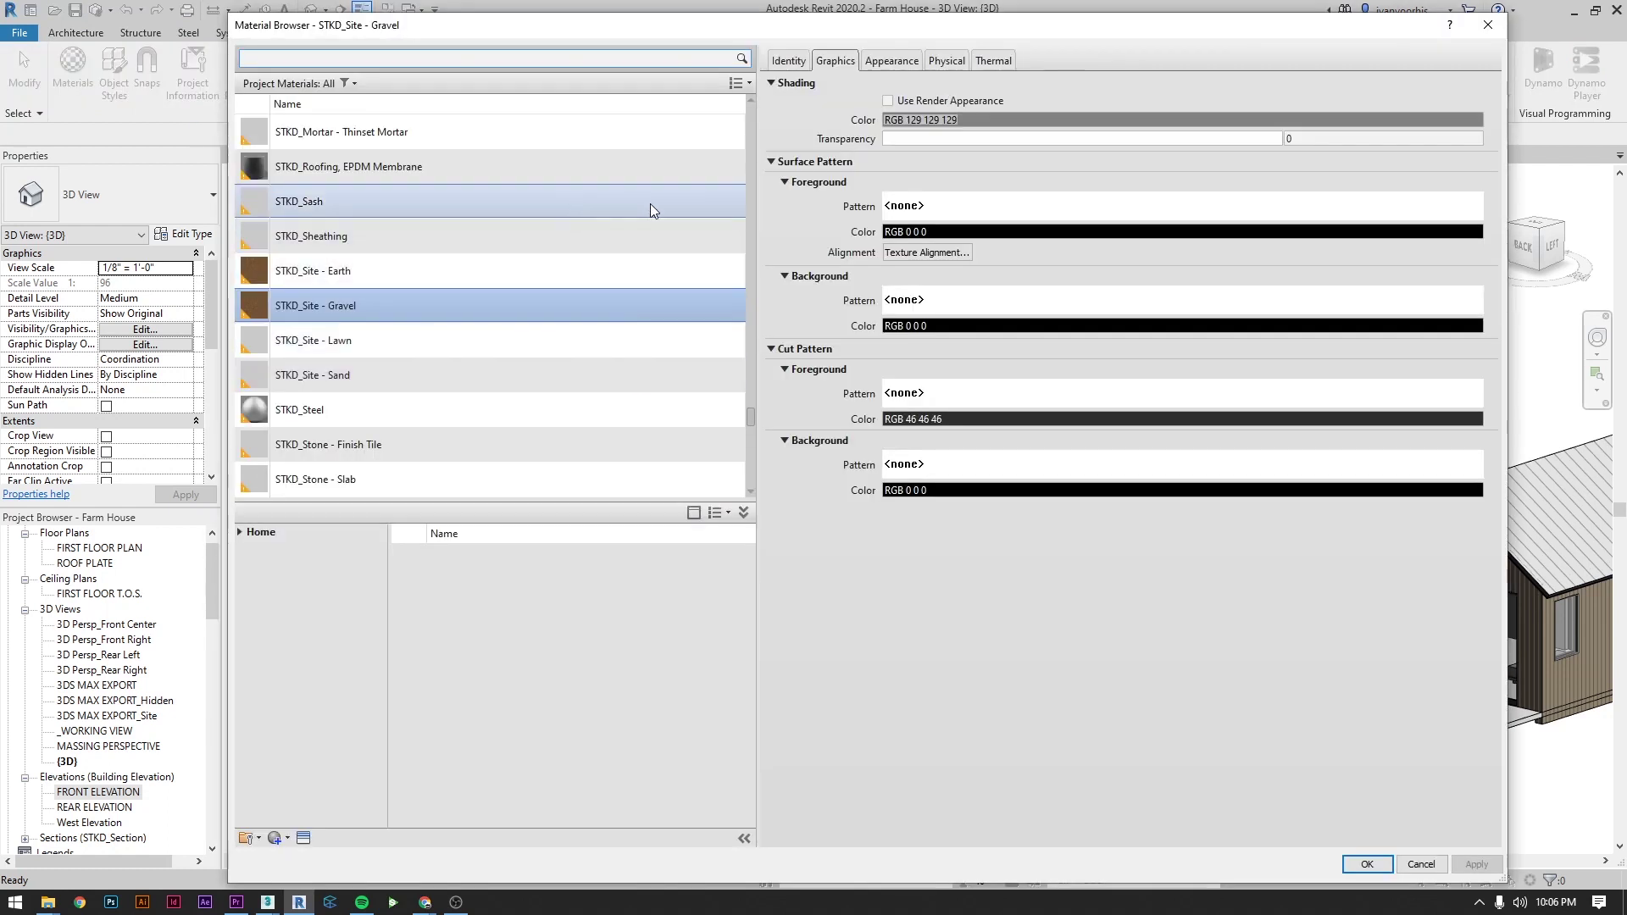
{"action": "left_click", "coordinate": [240, 532]}
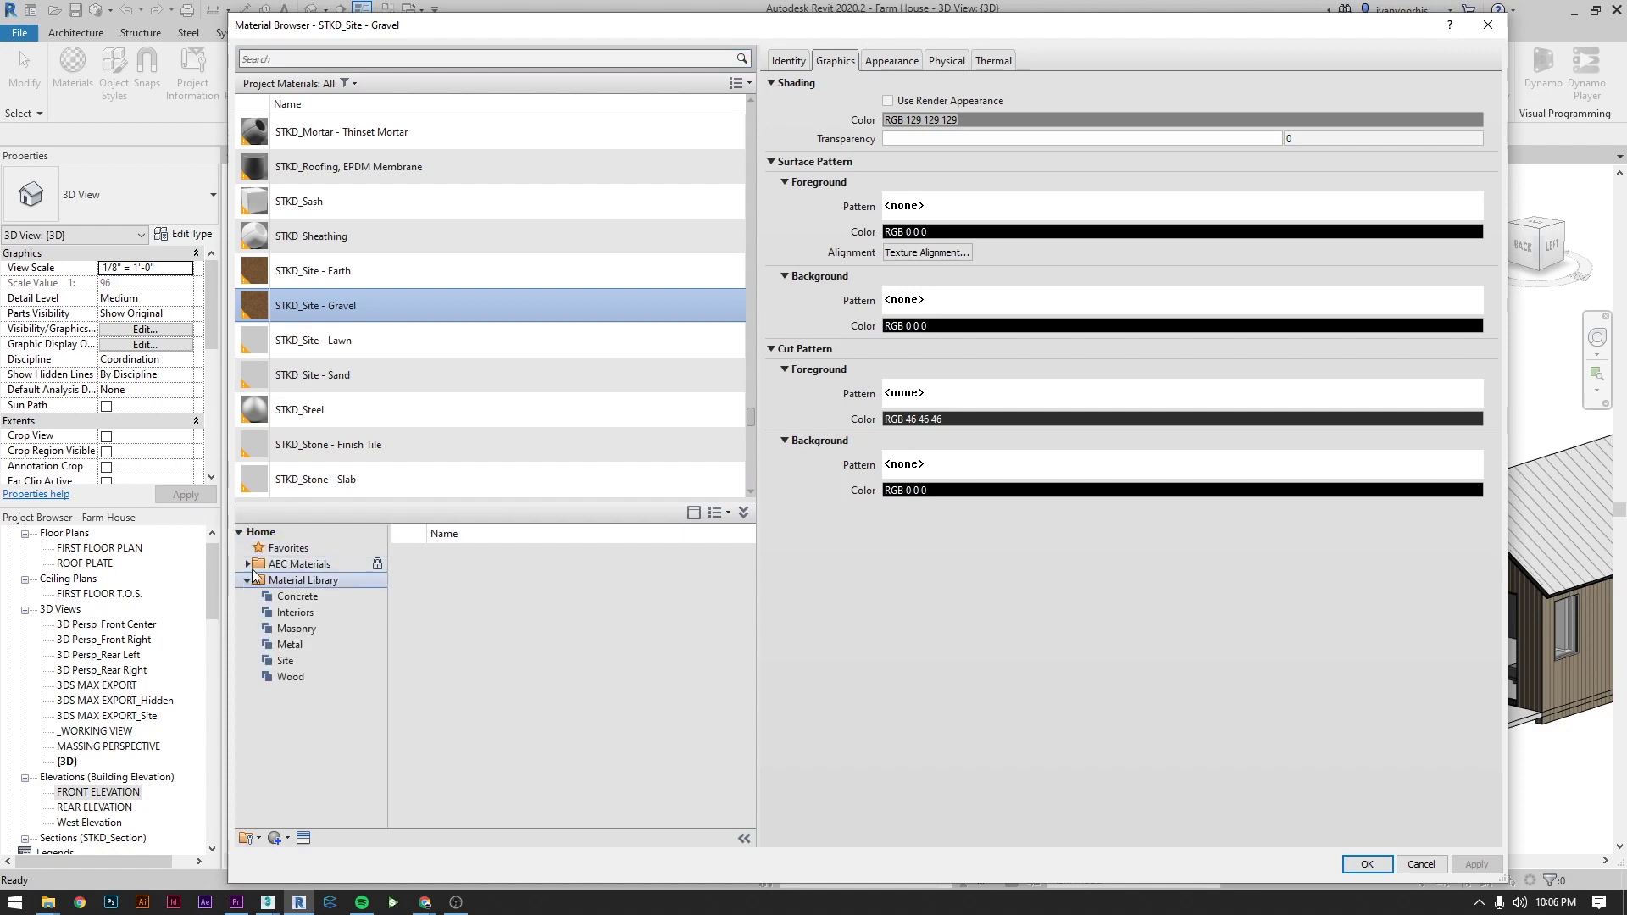
{"action": "left_click", "coordinate": [299, 596]}
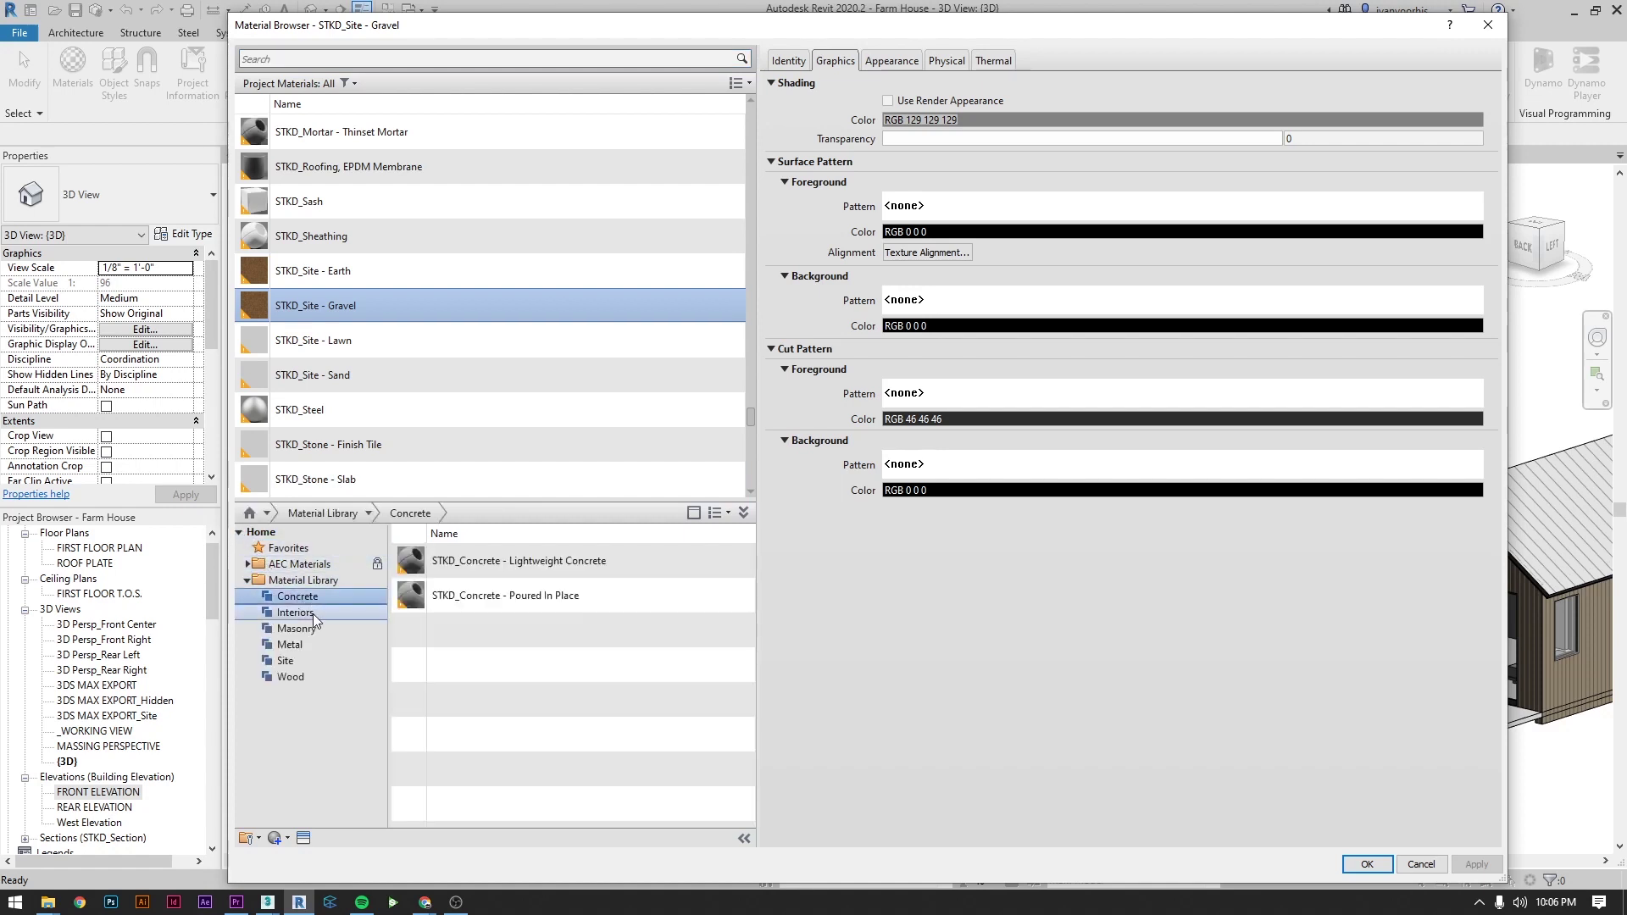
{"action": "left_click", "coordinate": [313, 618]}
{"action": "left_click", "coordinate": [325, 633]}
{"action": "left_click", "coordinate": [327, 644]}
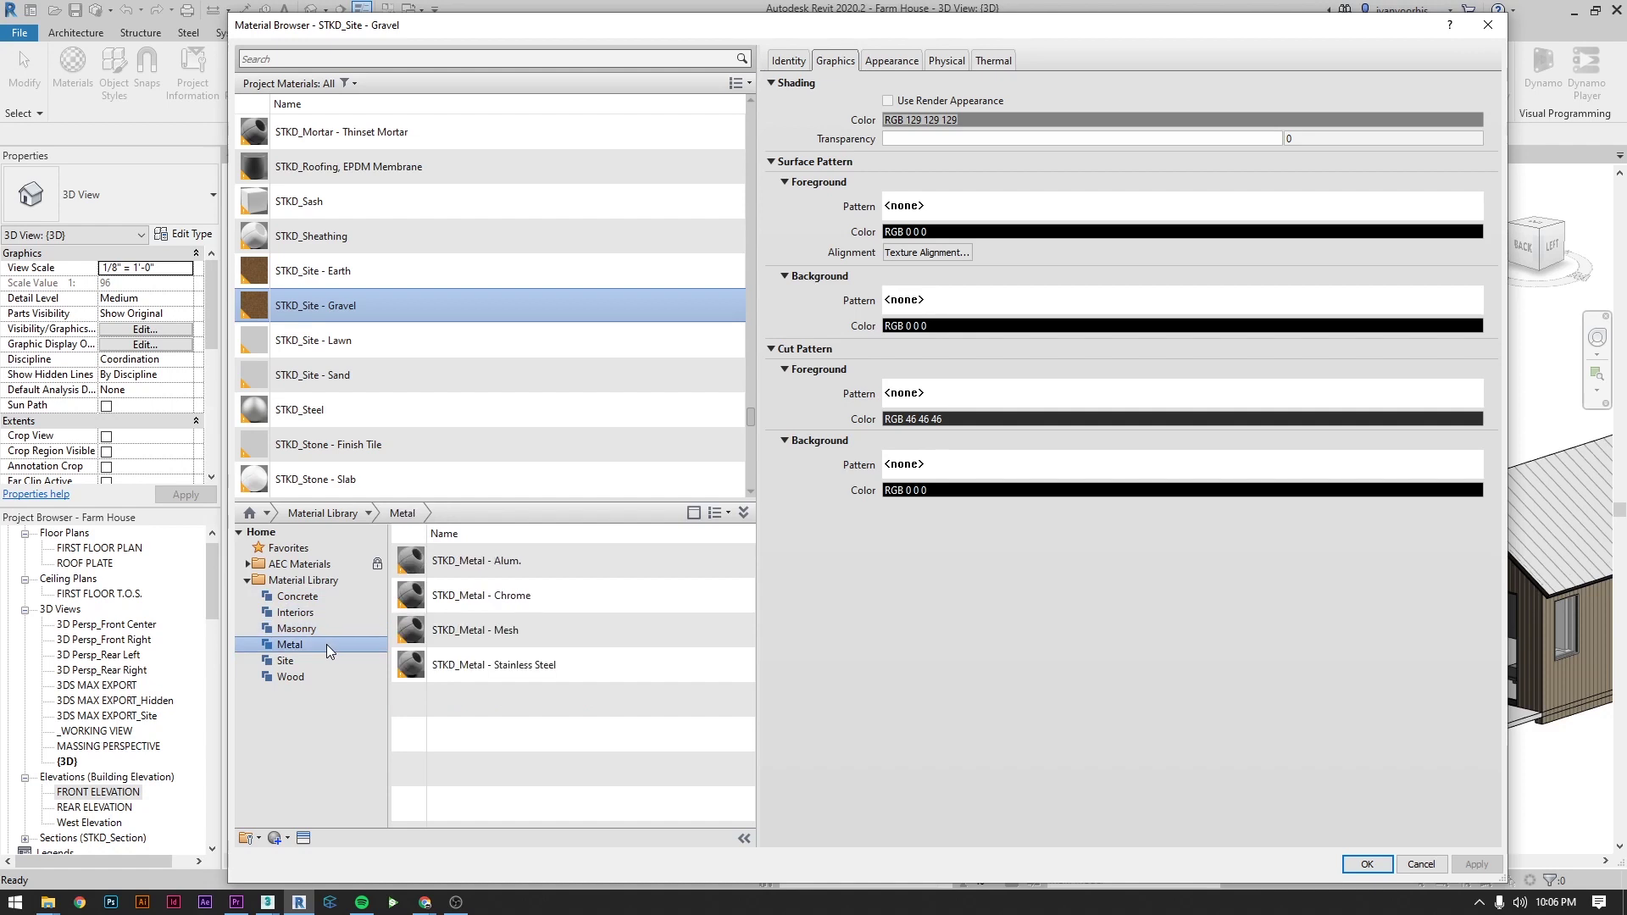
{"action": "left_click", "coordinate": [321, 662]}
{"action": "left_click", "coordinate": [317, 675]}
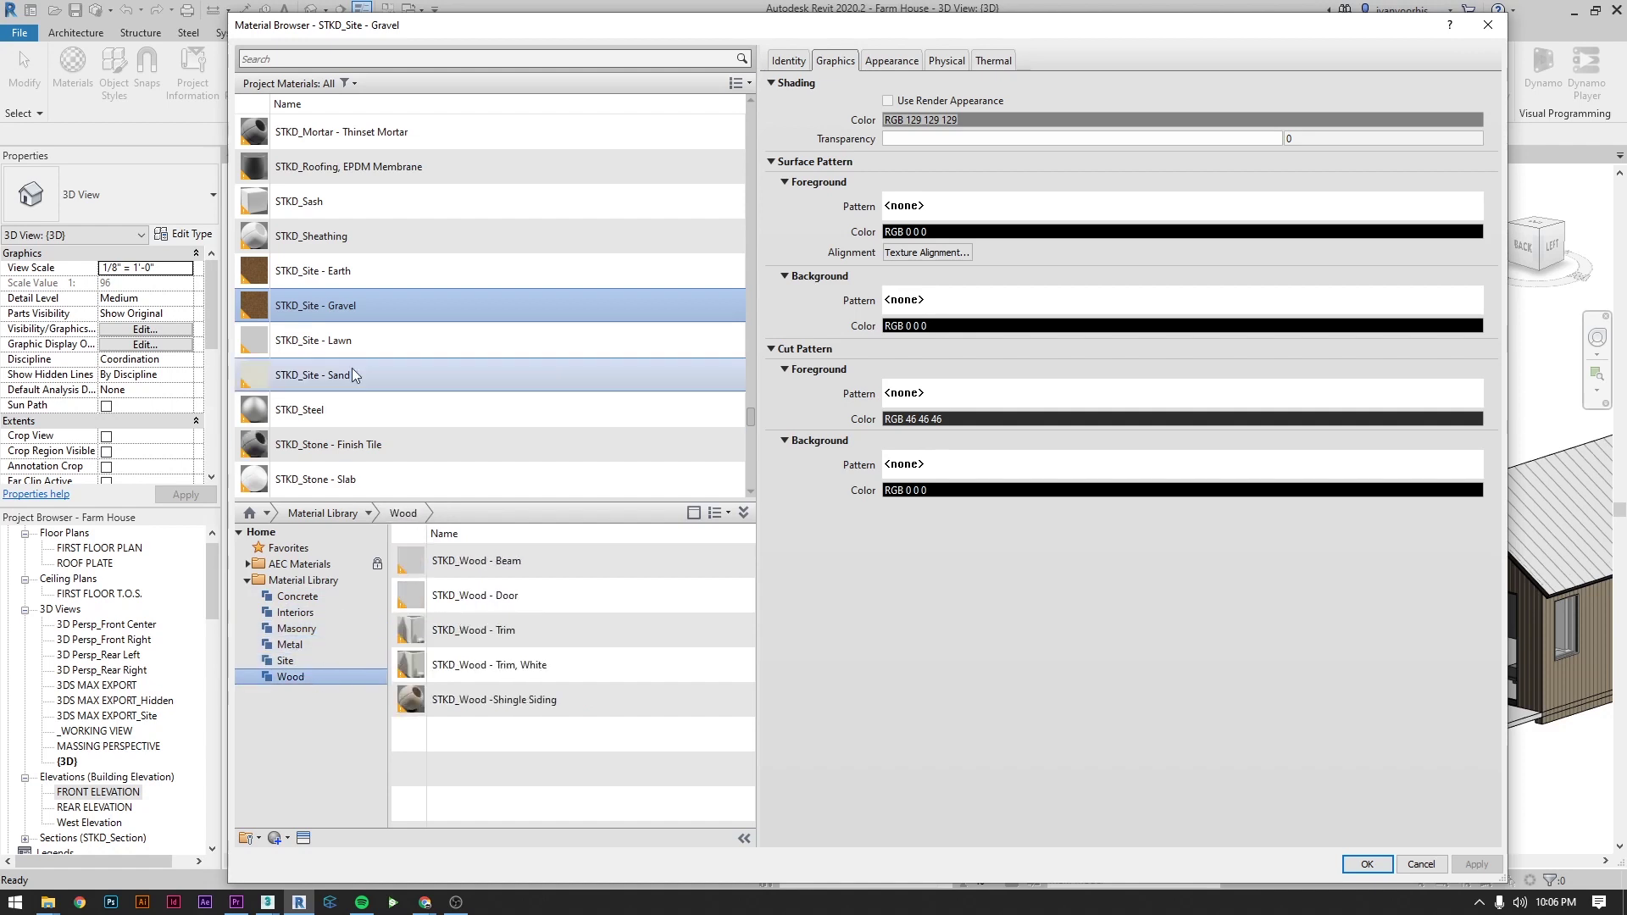
Search the project materials for 'STKD_' and scroll the results
{"action": "left_click", "coordinate": [370, 60]}
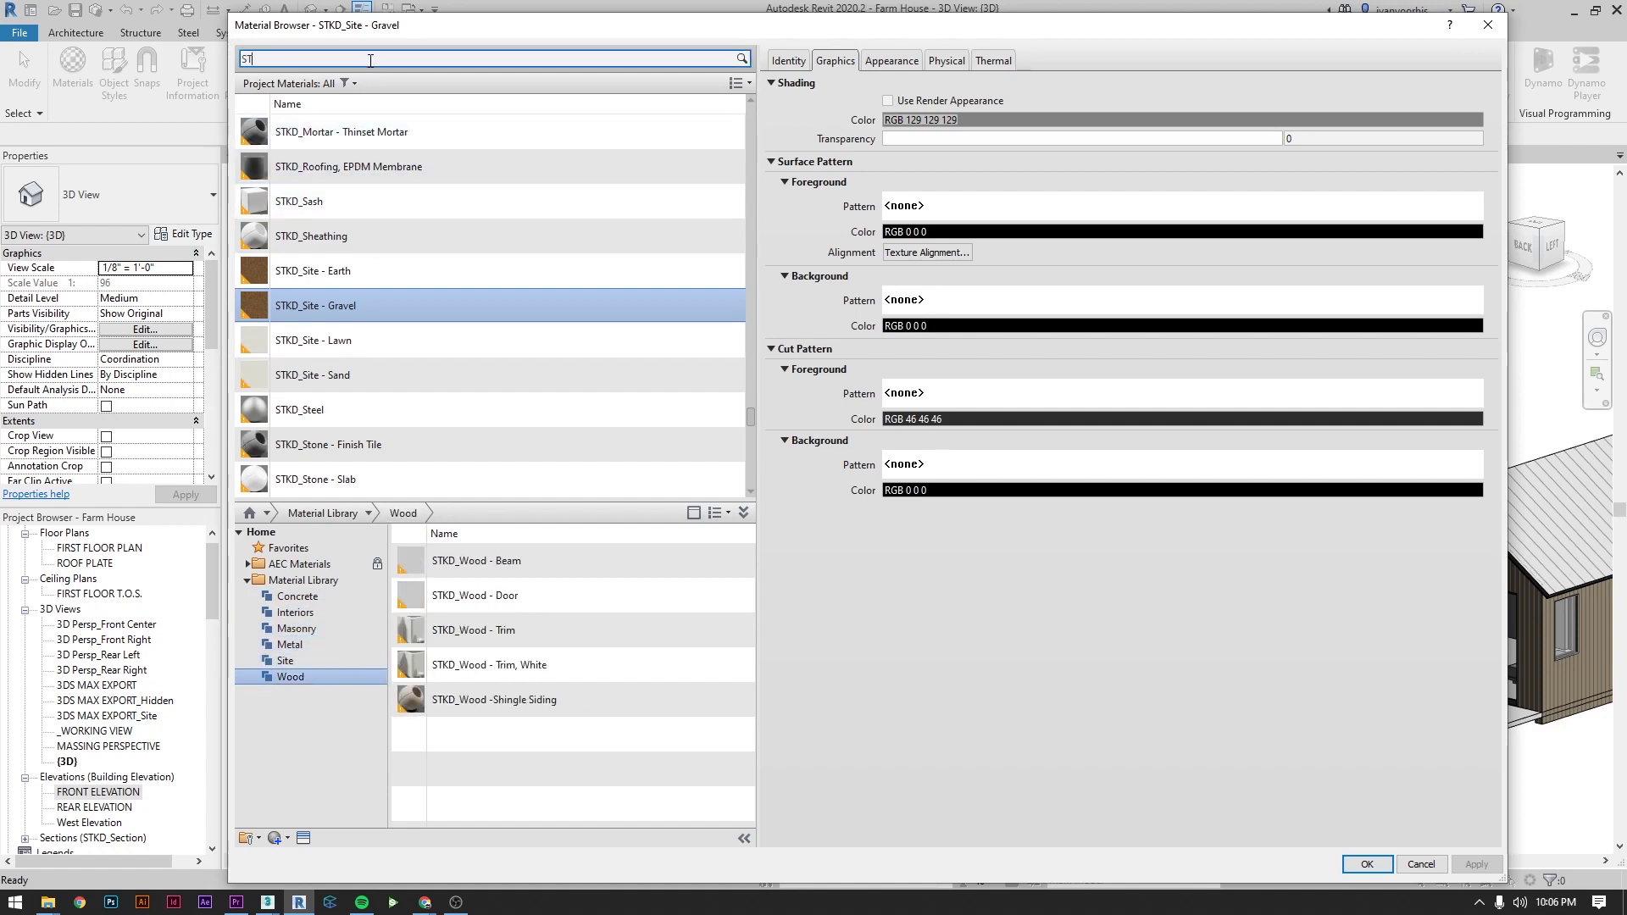
{"action": "type", "text": "STKD_"}
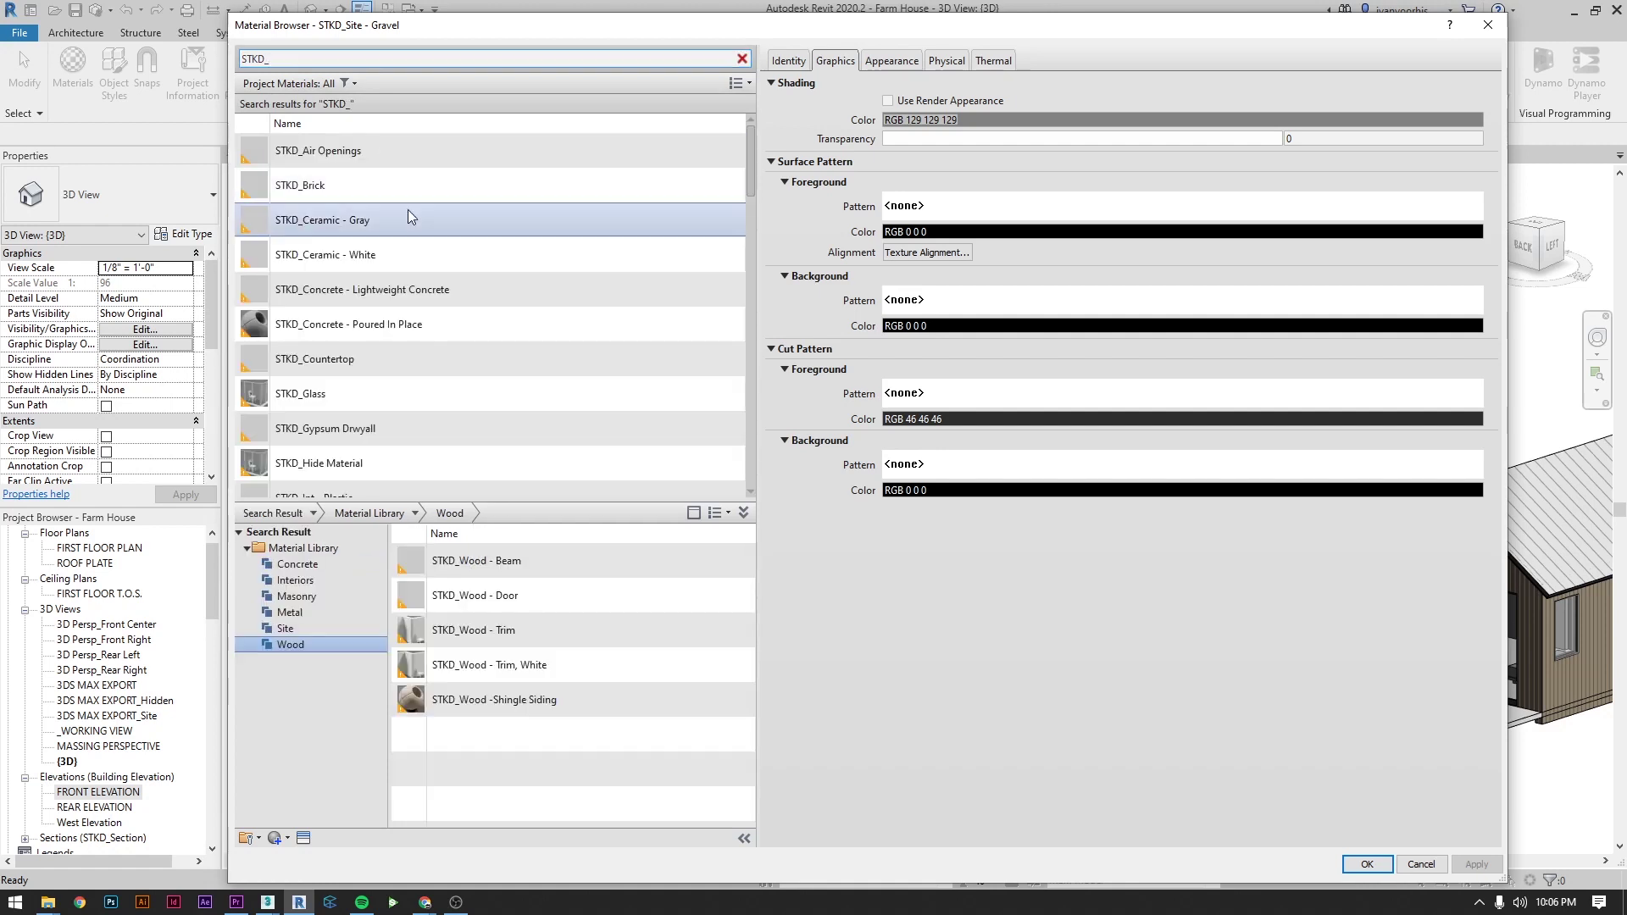
{"action": "left_click_drag", "start_coordinate": [751, 154], "coordinate": [737, 262]}
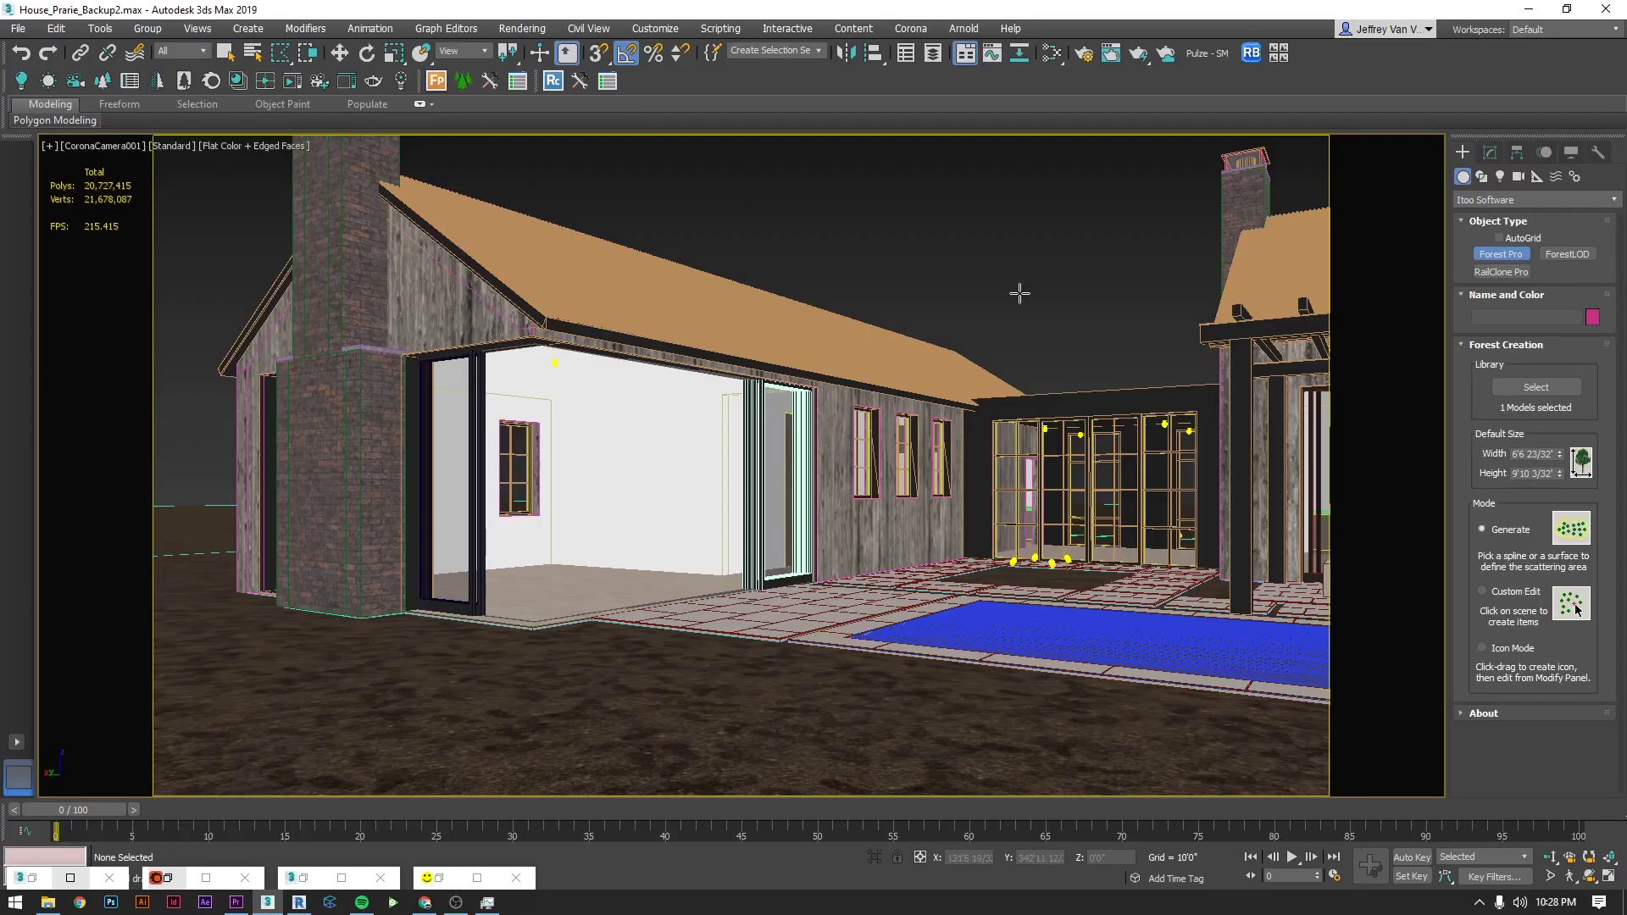
Import a Layered_Lawns preset from the Forest Pack library, rescaling it to scene units
{"action": "left_click", "coordinate": [1523, 390]}
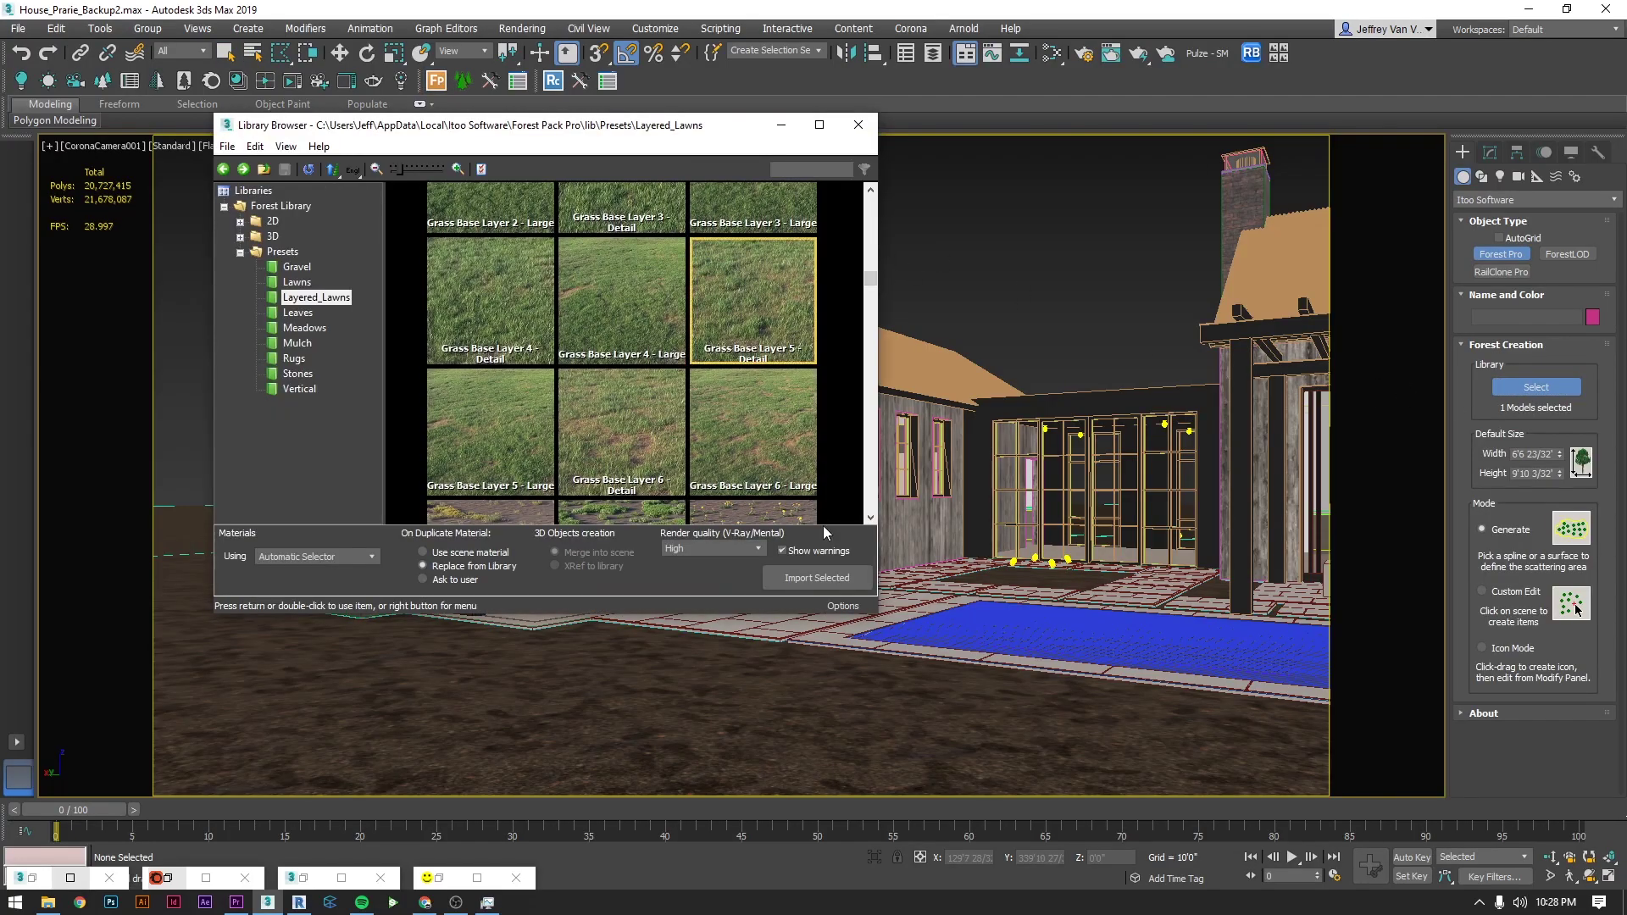
{"action": "key", "text": "Return"}
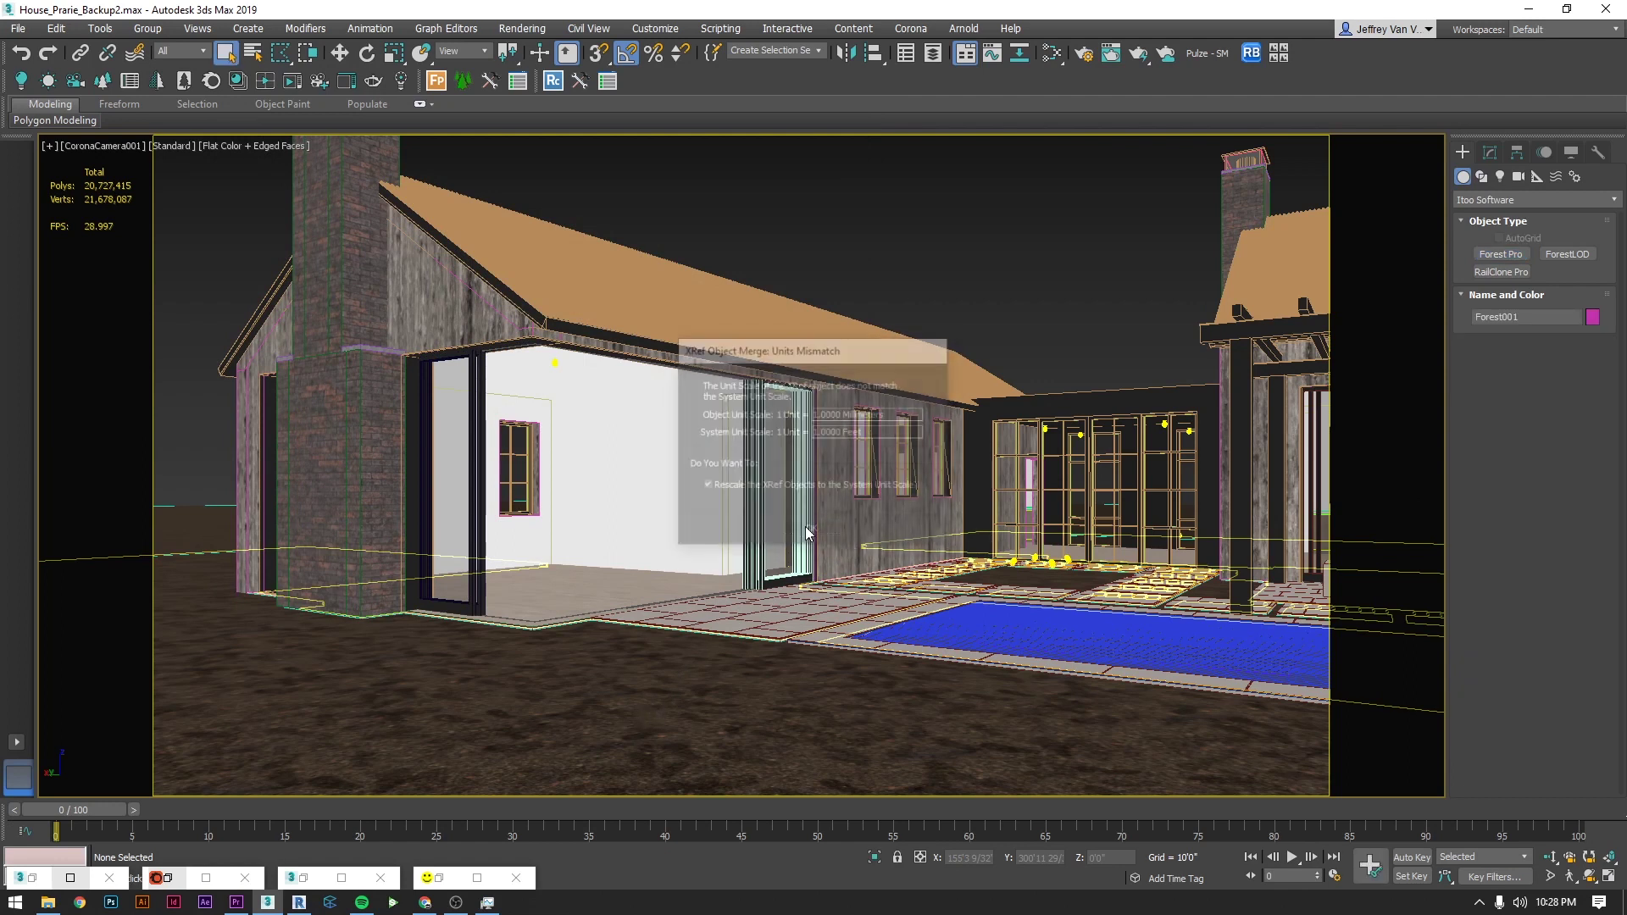
{"action": "left_click", "coordinate": [806, 532]}
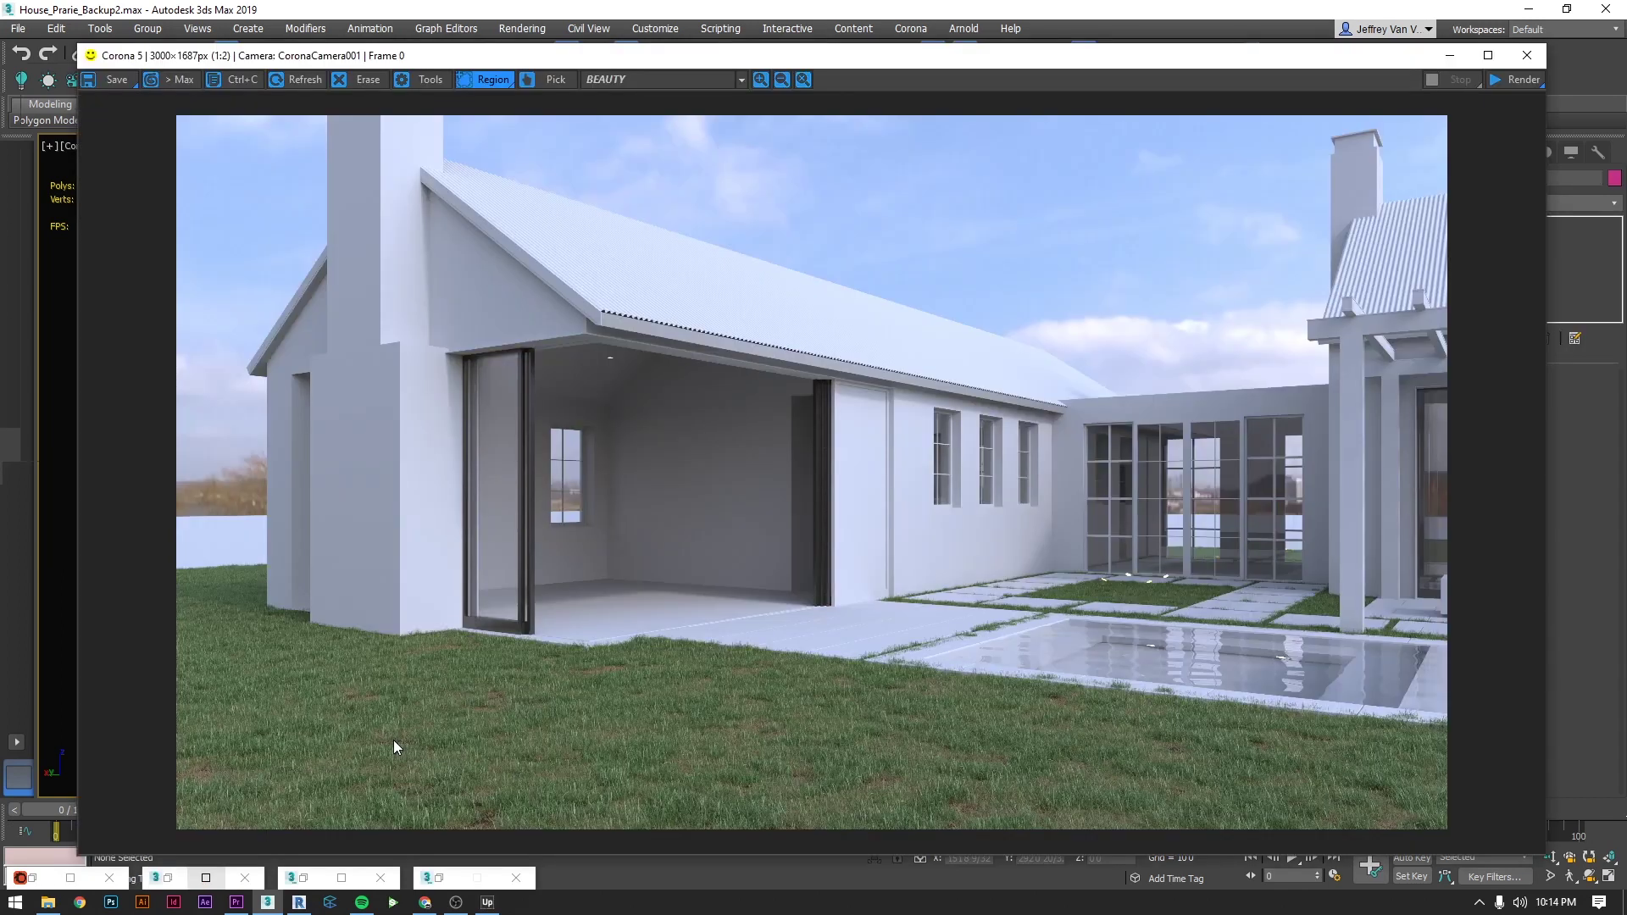
{"action": "scroll", "coordinate": [393, 740], "scroll_direction": "up", "scroll_amount": 5}
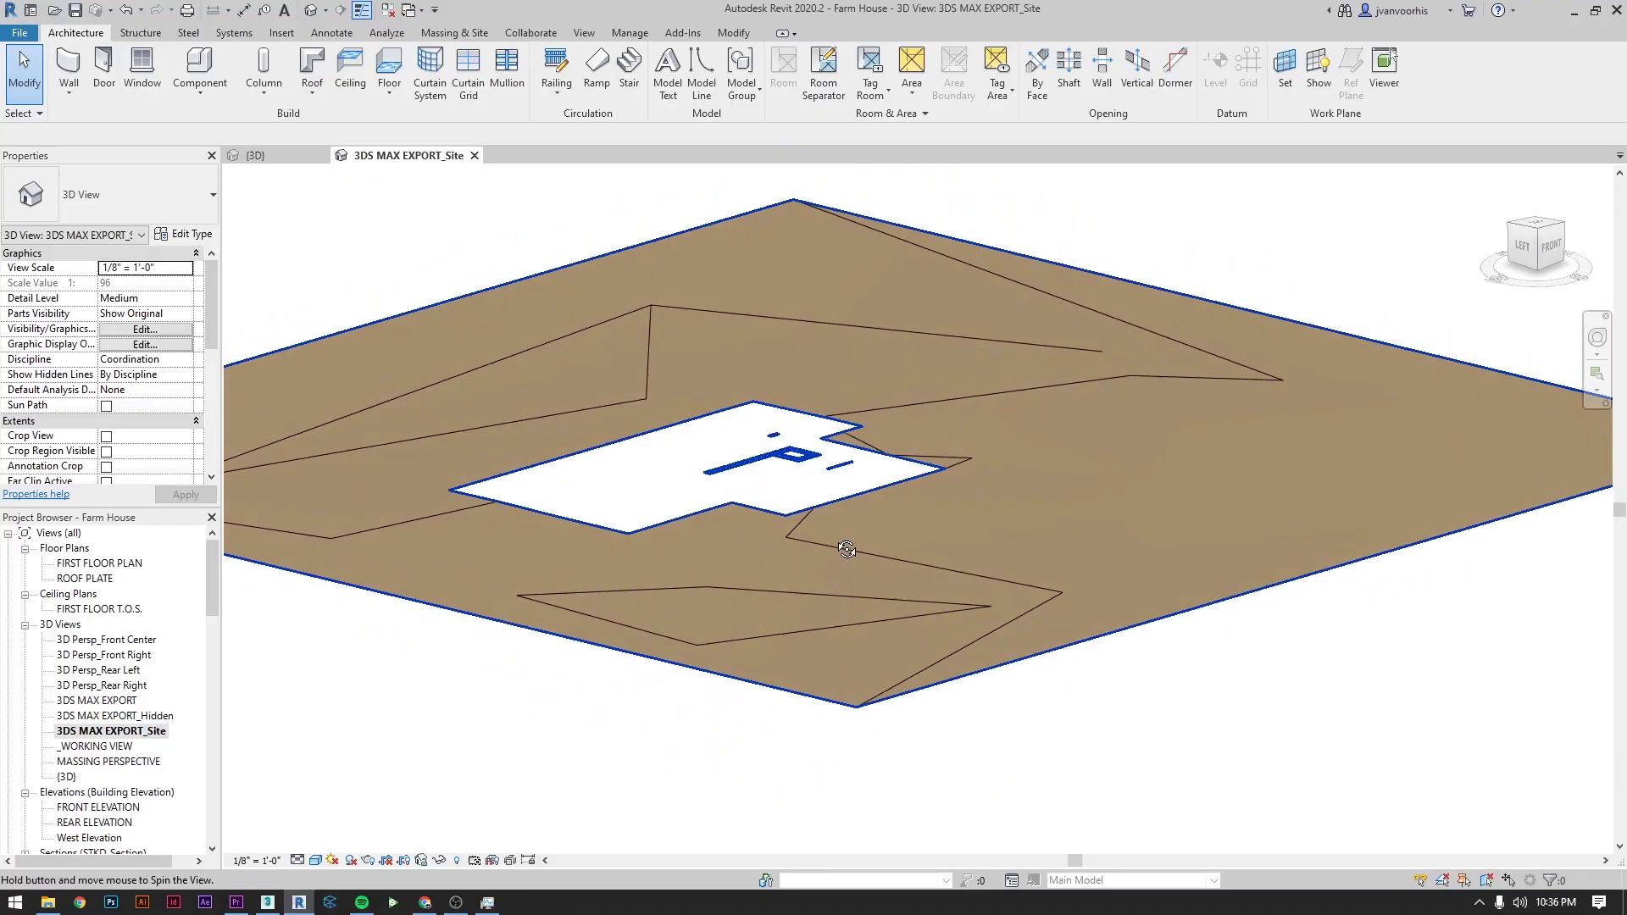
Orbit the site view to a low angle and select the gravel floor slab
{"action": "middle_click_drag", "start_coordinate": [831, 588], "coordinate": [864, 565], "text": "shift"}
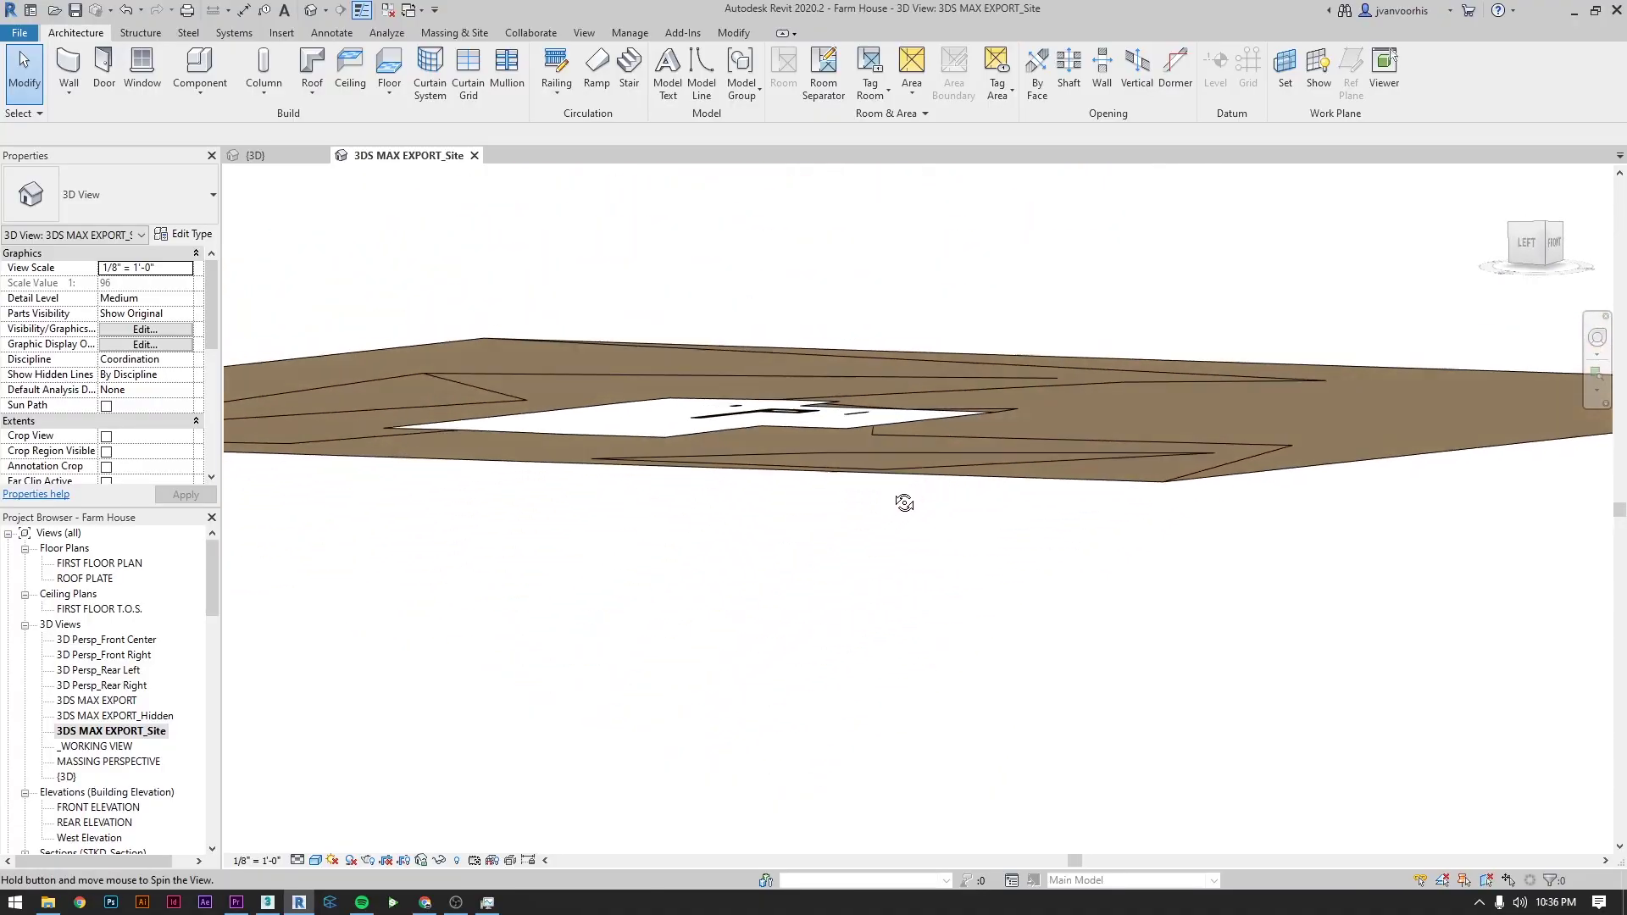
{"action": "middle_click_drag", "start_coordinate": [904, 503], "coordinate": [759, 659], "text": "shift"}
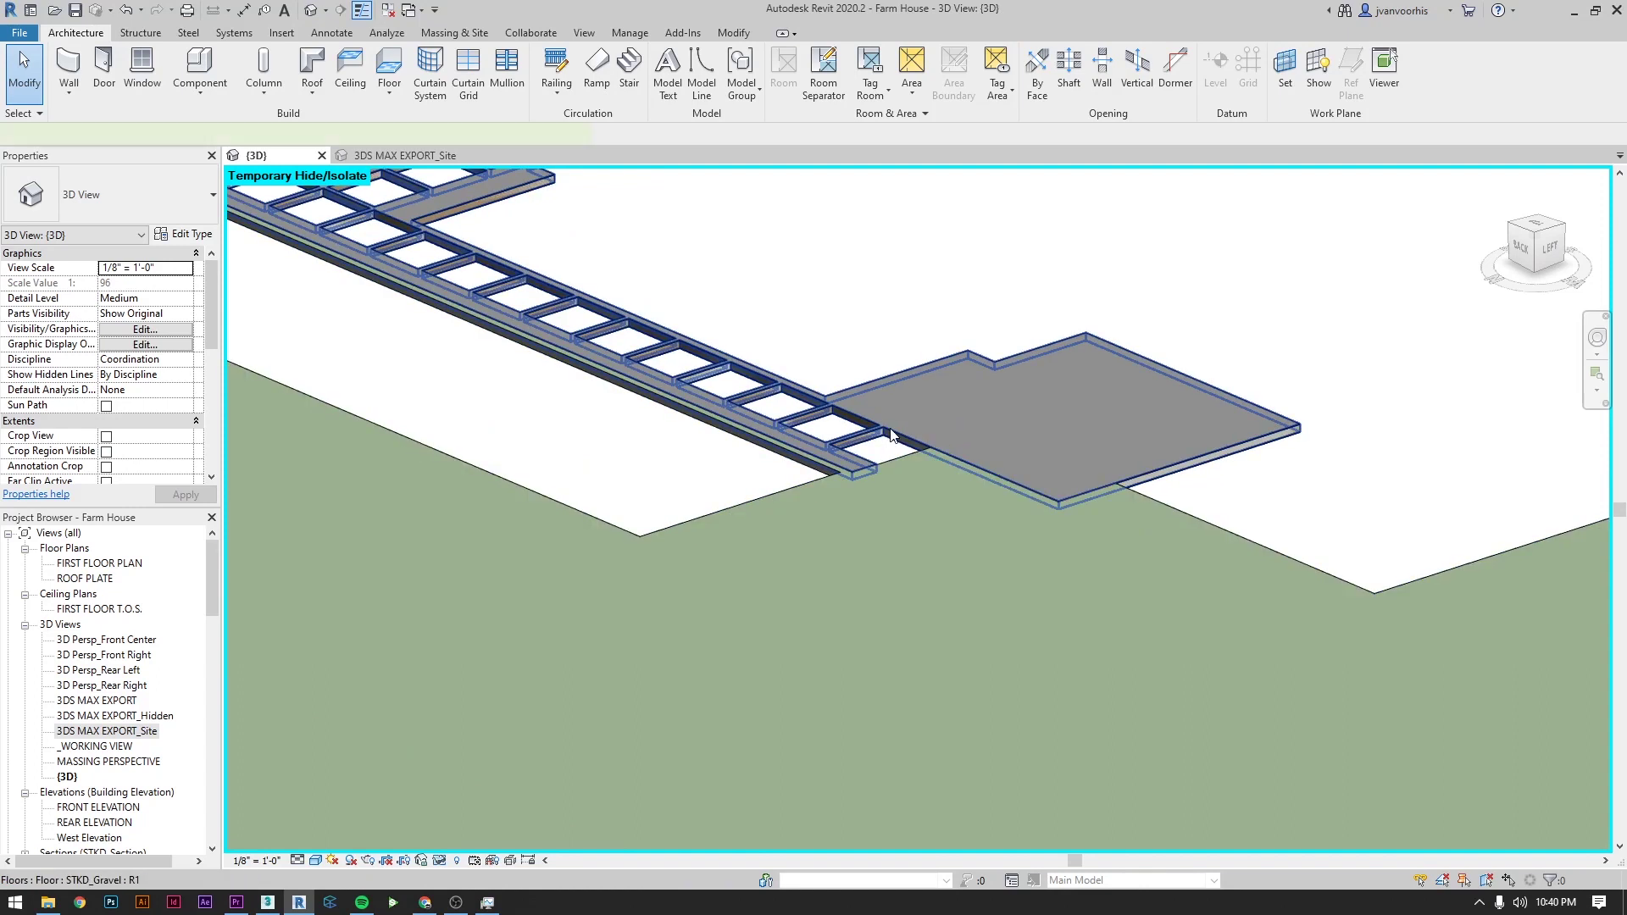
{"action": "left_click", "coordinate": [891, 435]}
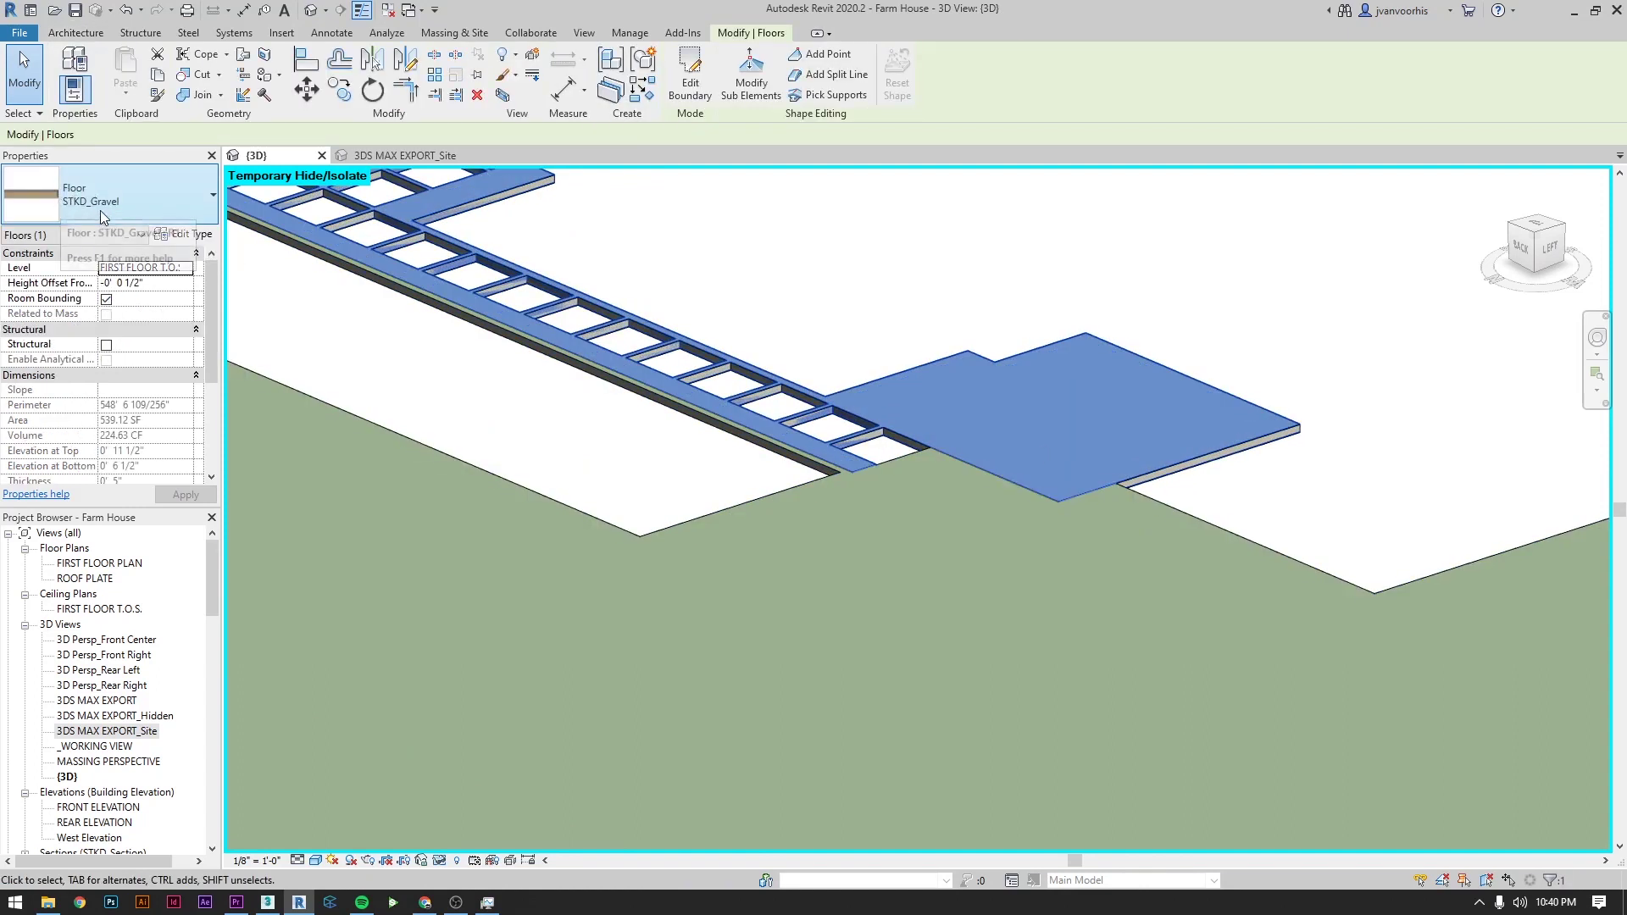
{"action": "left_click", "coordinate": [288, 379]}
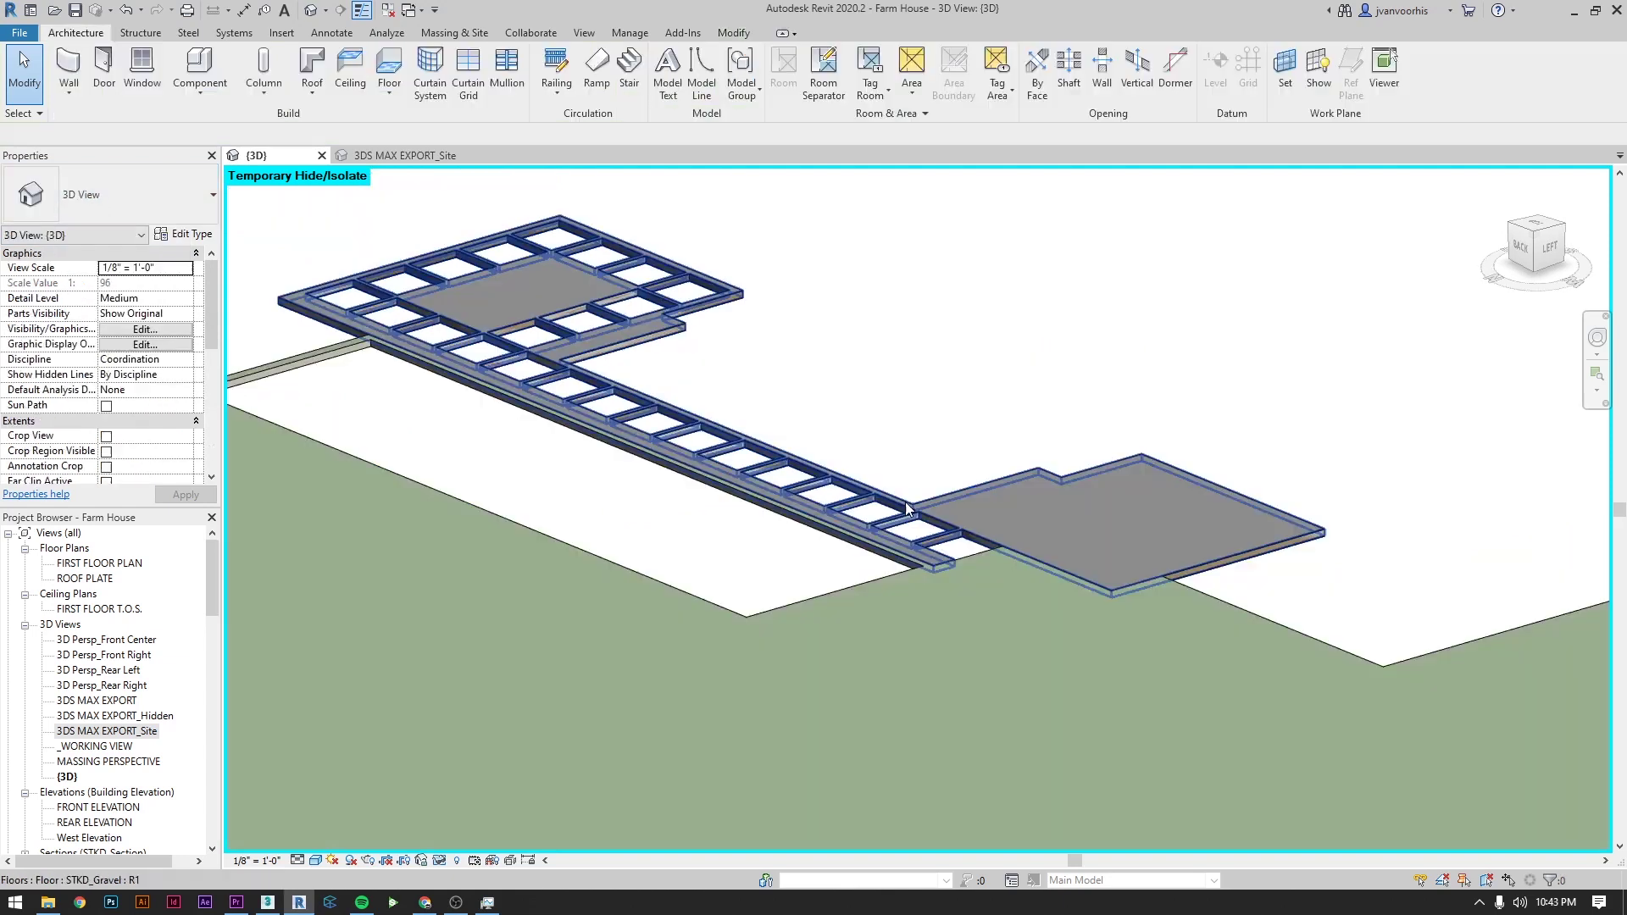
{"action": "left_click", "coordinate": [508, 284]}
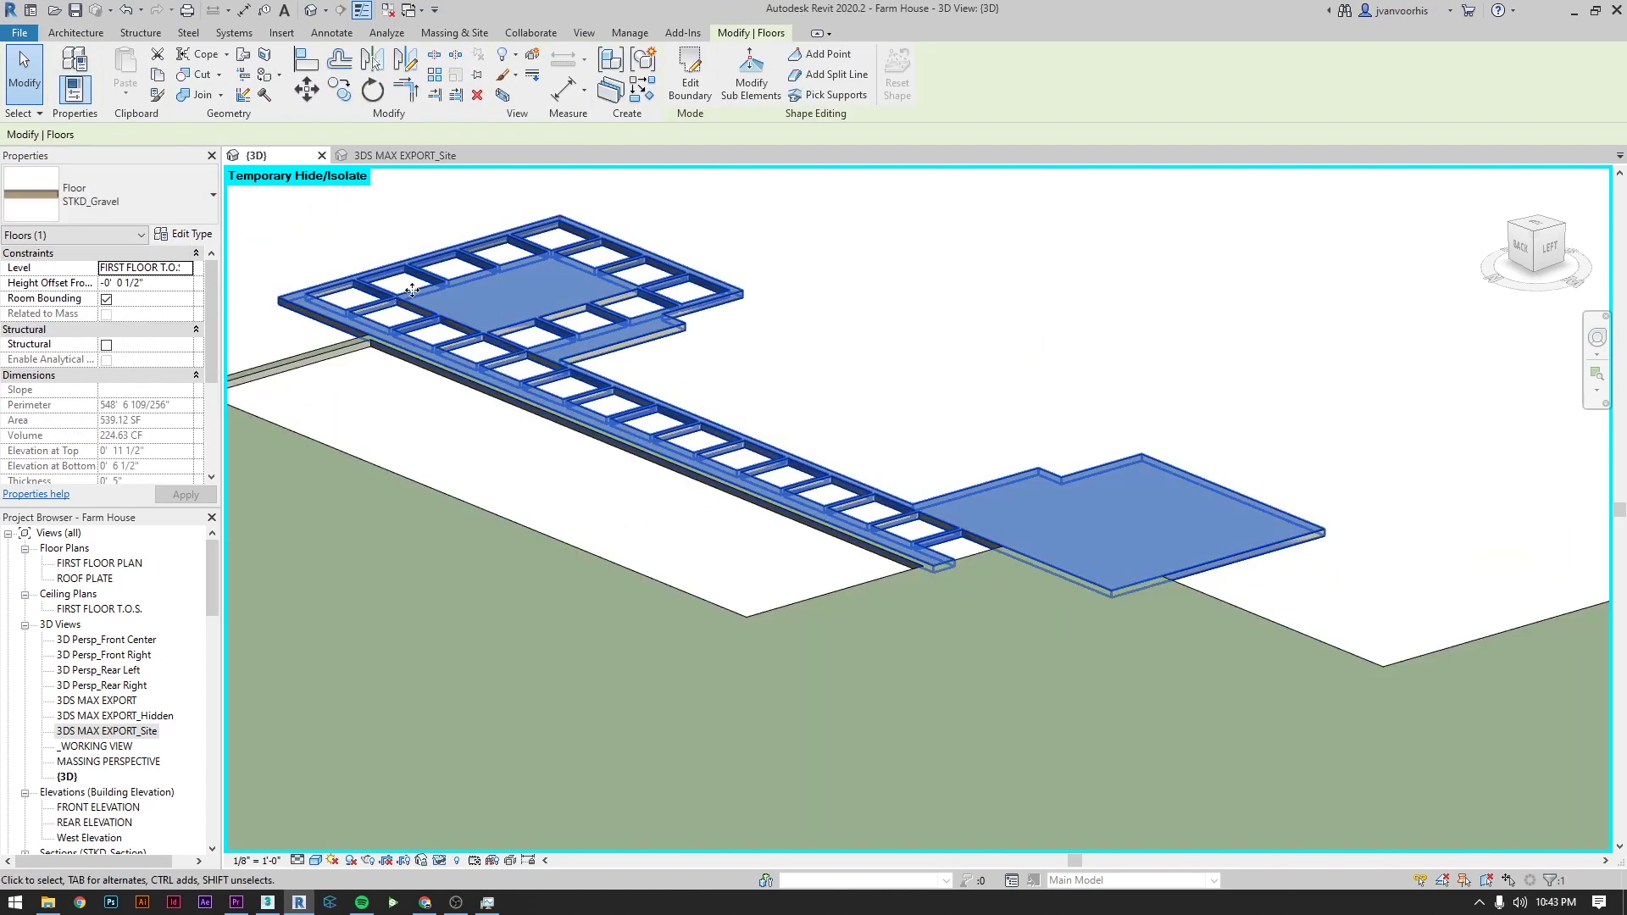
Show the gravel floor type's layer structure and widen the Material column
{"action": "left_click", "coordinate": [181, 233]}
{"action": "left_click", "coordinate": [1224, 323]}
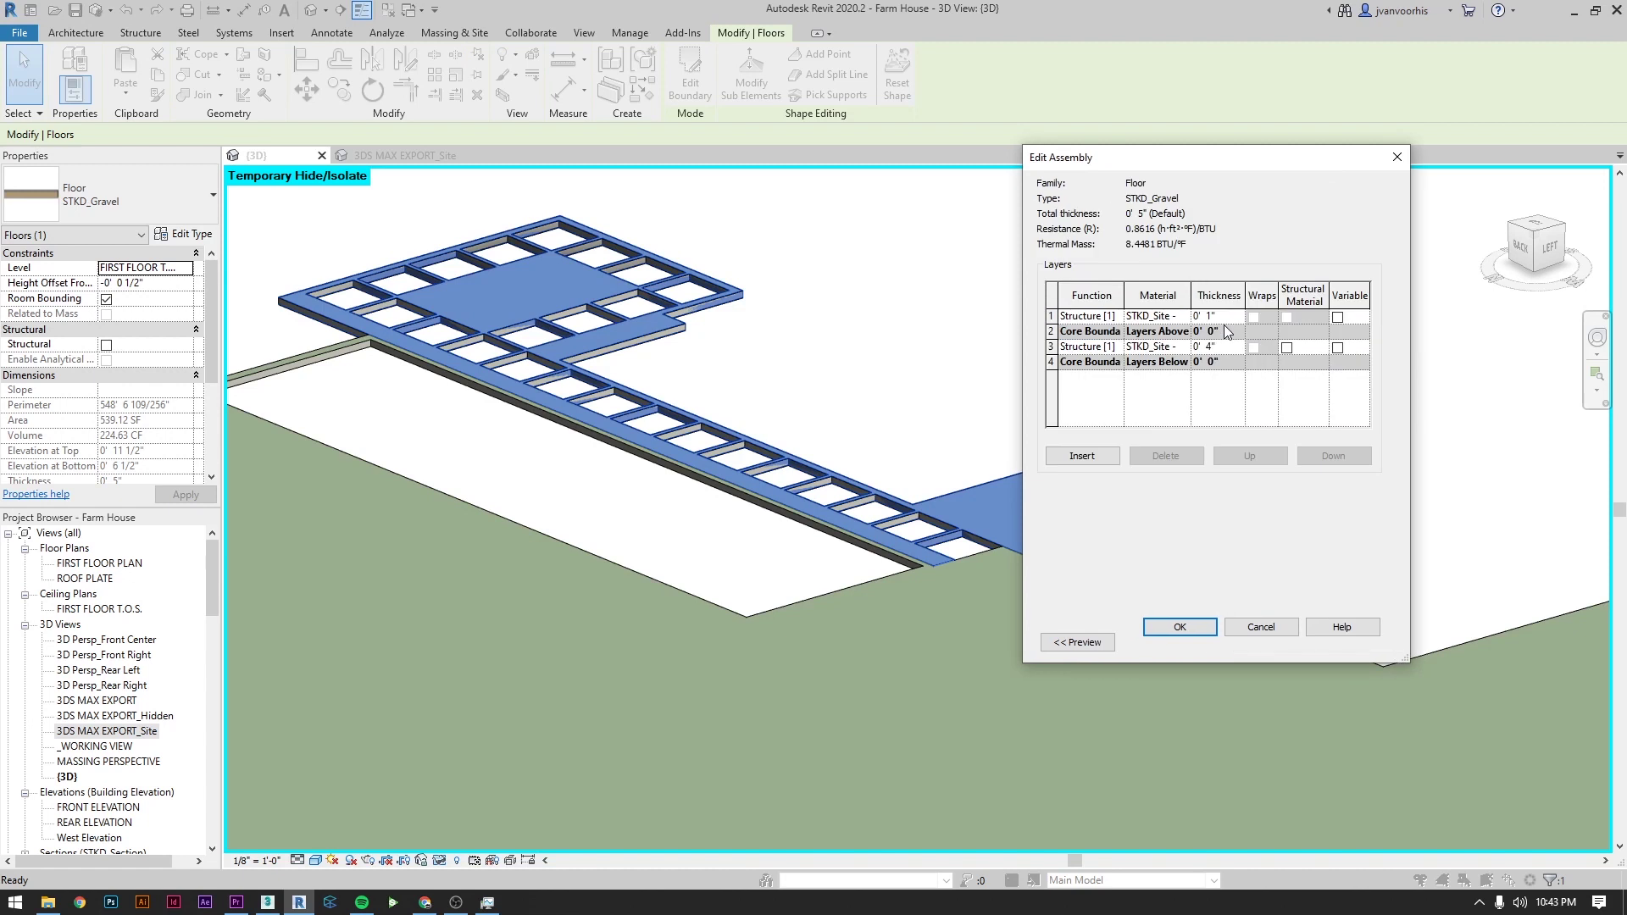
{"action": "double_click", "coordinate": [1193, 299]}
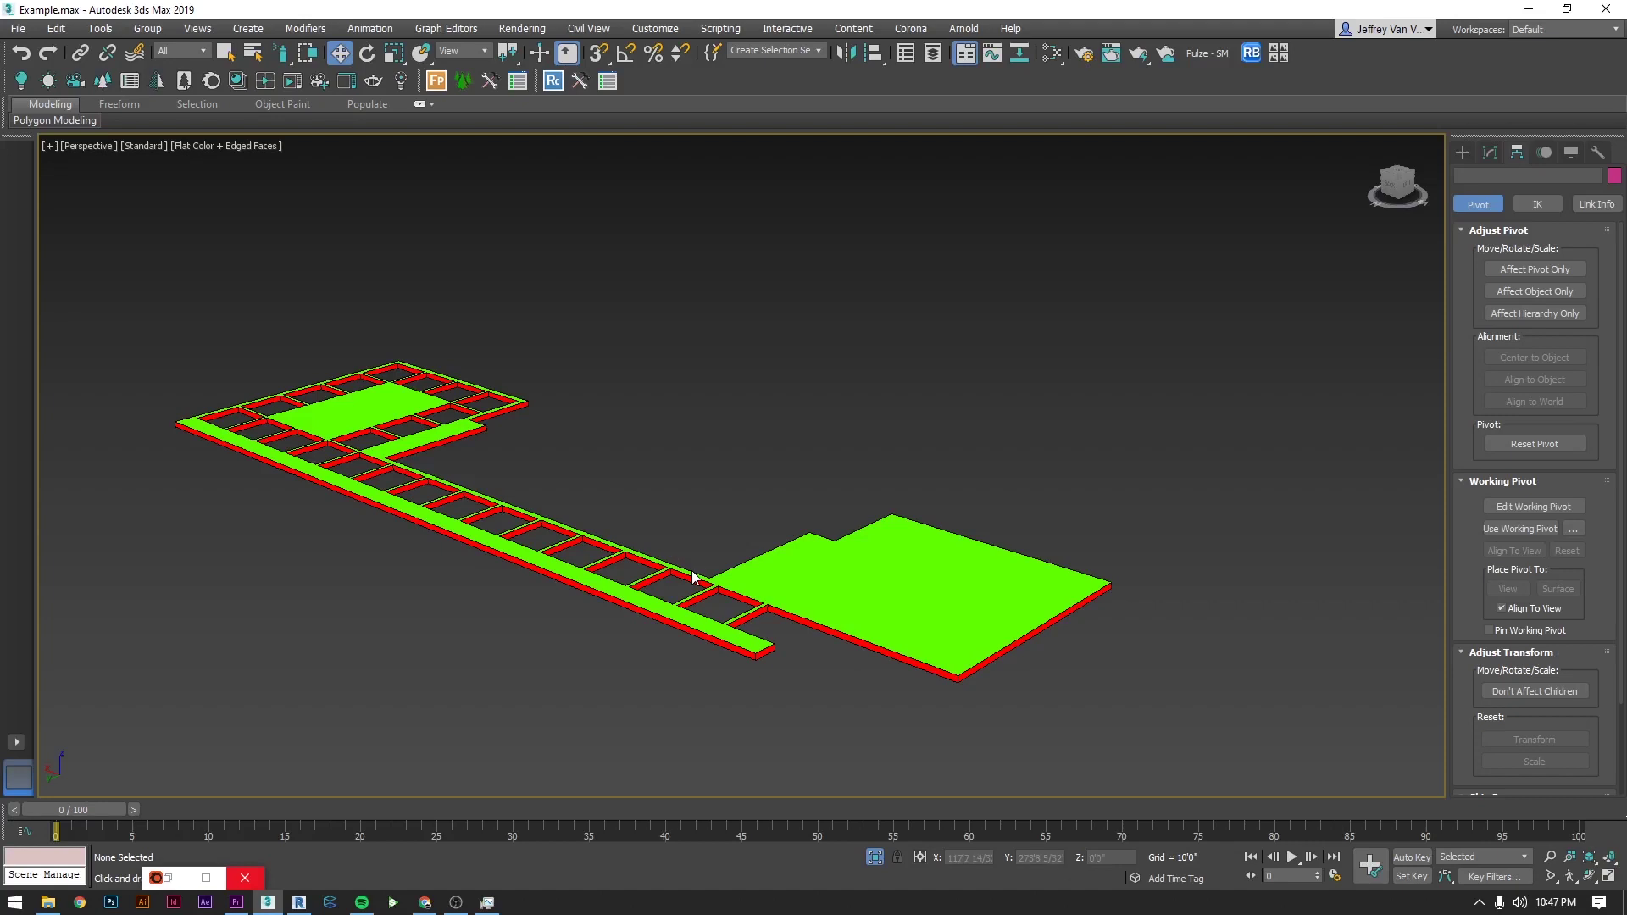
{"action": "middle_click_drag", "start_coordinate": [694, 563], "coordinate": [598, 263], "text": "alt"}
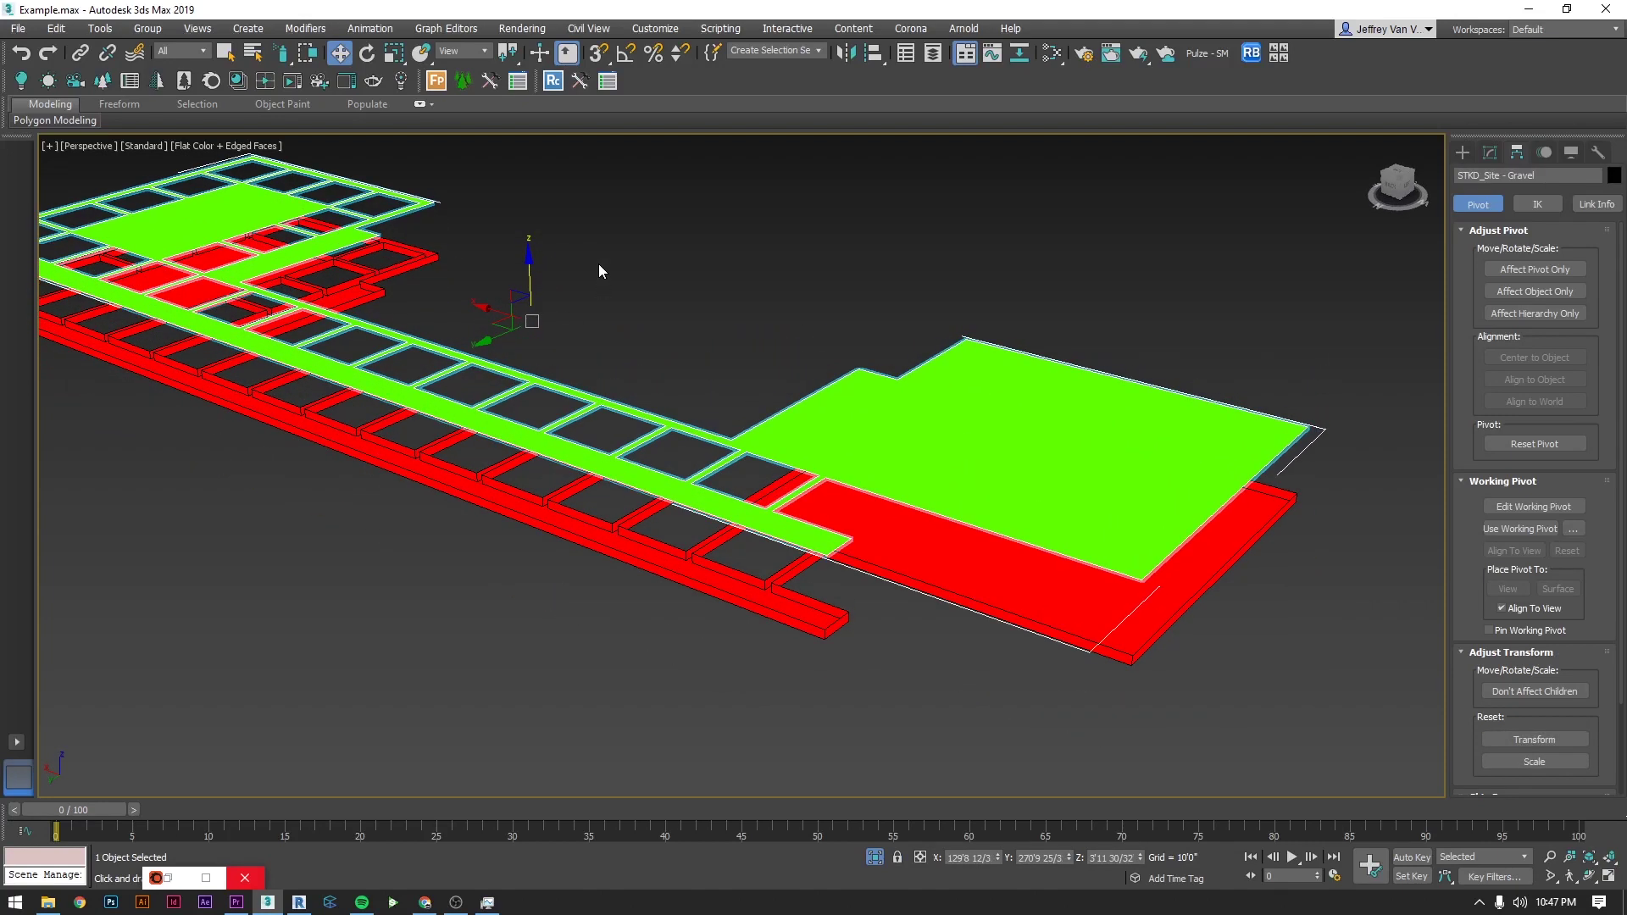
Create a Forest Pro object on the selected green slabs
{"action": "left_click", "coordinate": [437, 81]}
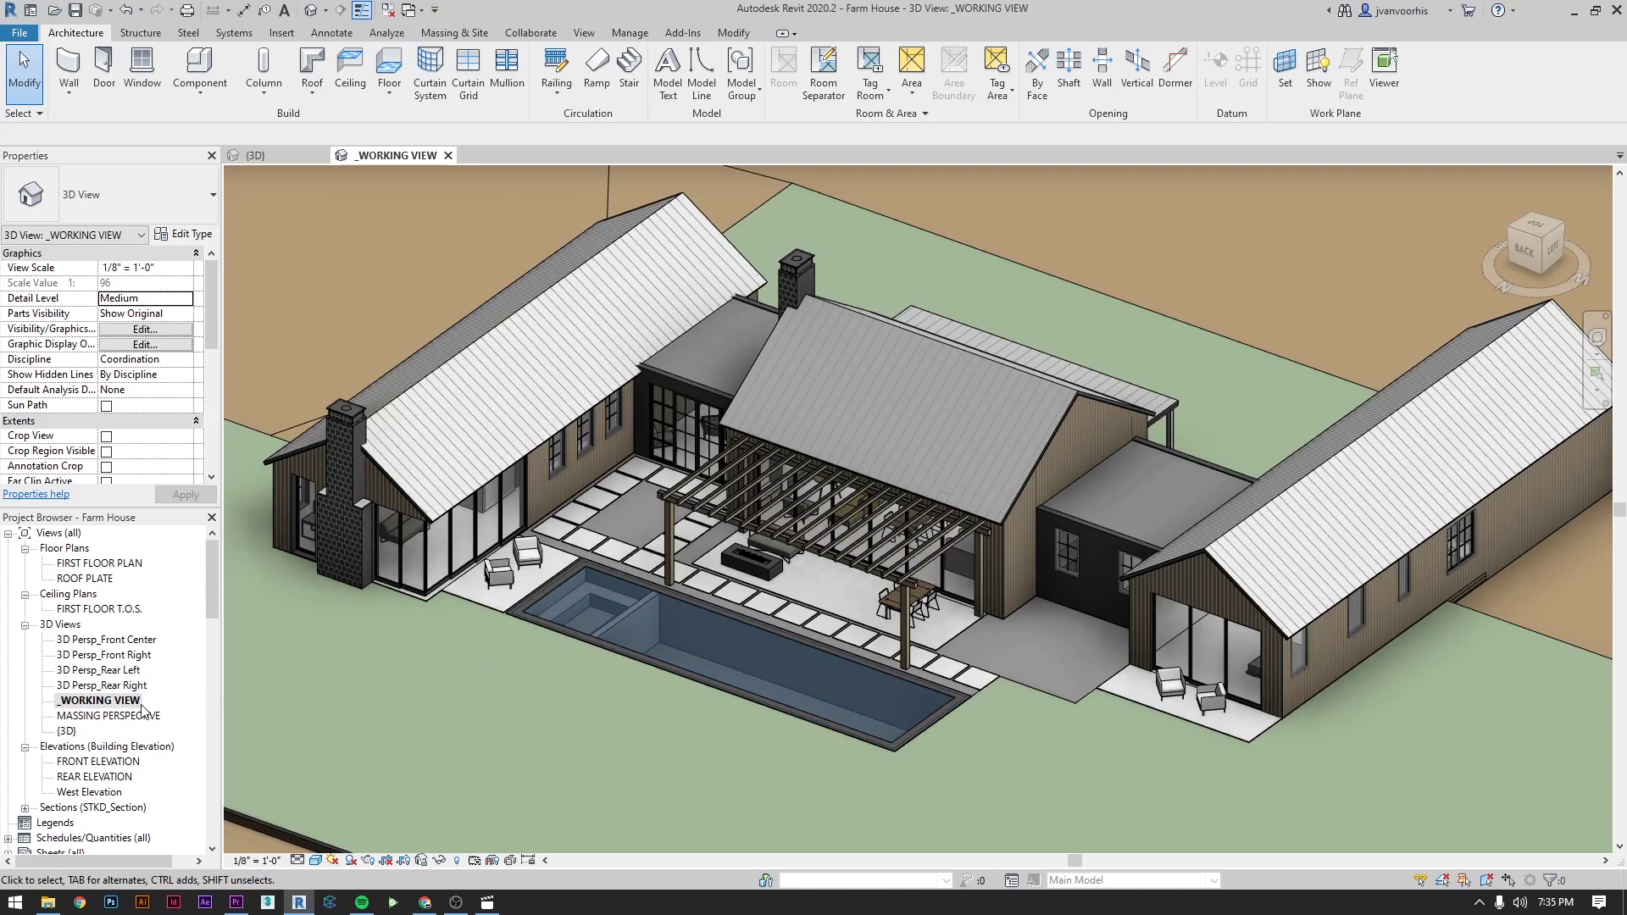
Duplicate _WORKING VIEW with detailing and rename the copy '3ds Max Export'
{"action": "right_click", "coordinate": [141, 704]}
{"action": "mouse_move", "coordinate": [302, 446]}
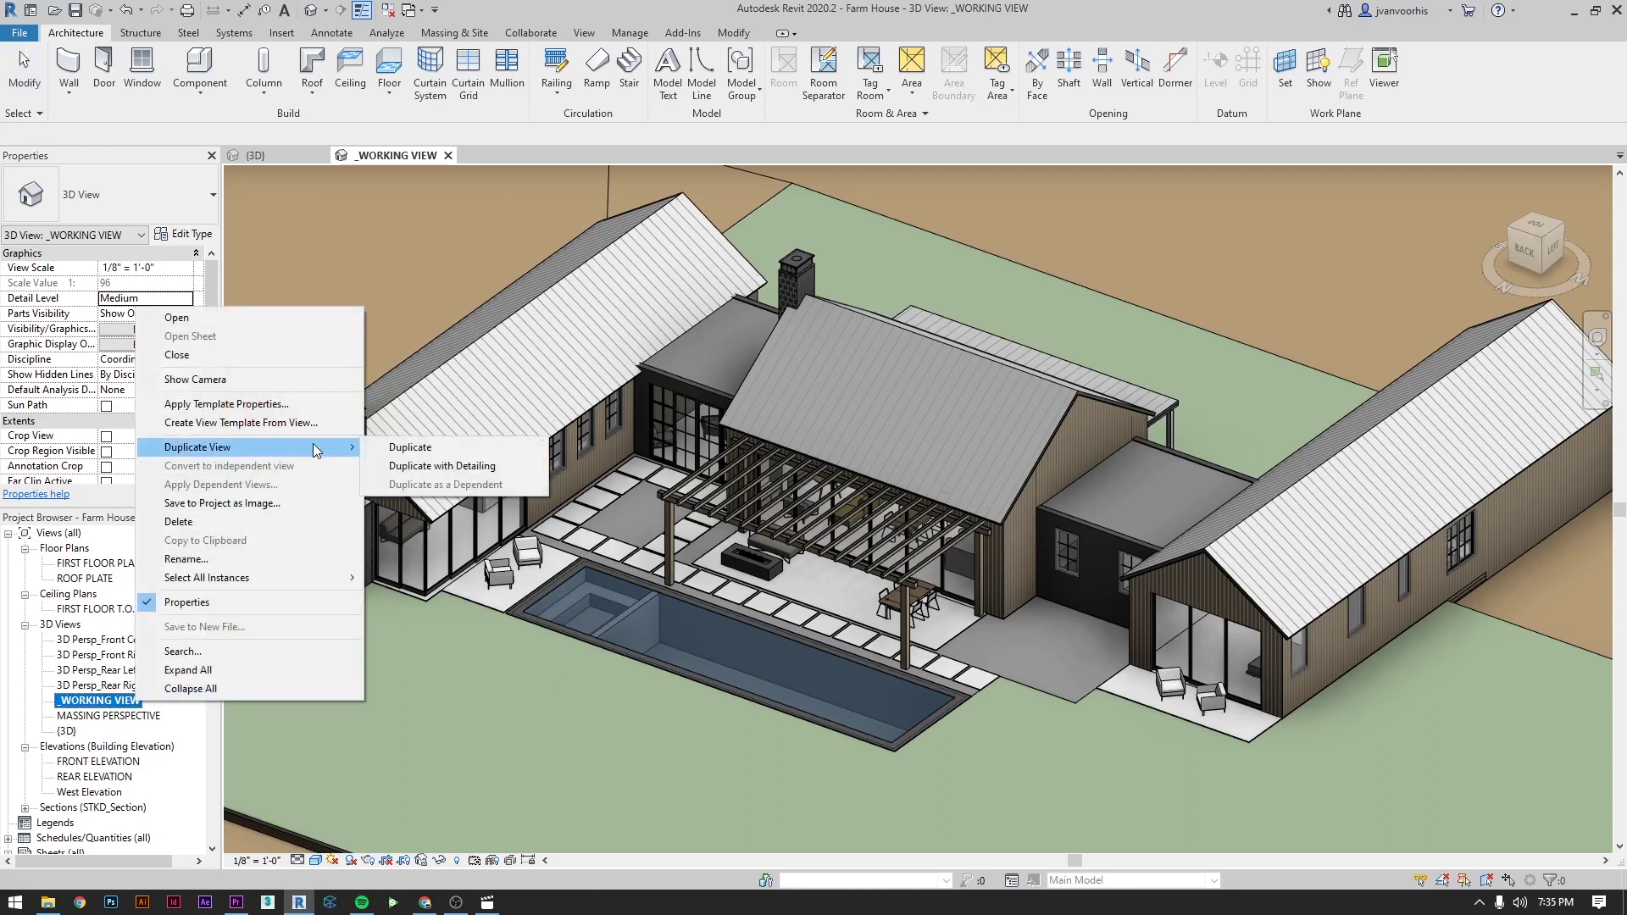
{"action": "left_click", "coordinate": [414, 468]}
{"action": "right_click", "coordinate": [133, 722]}
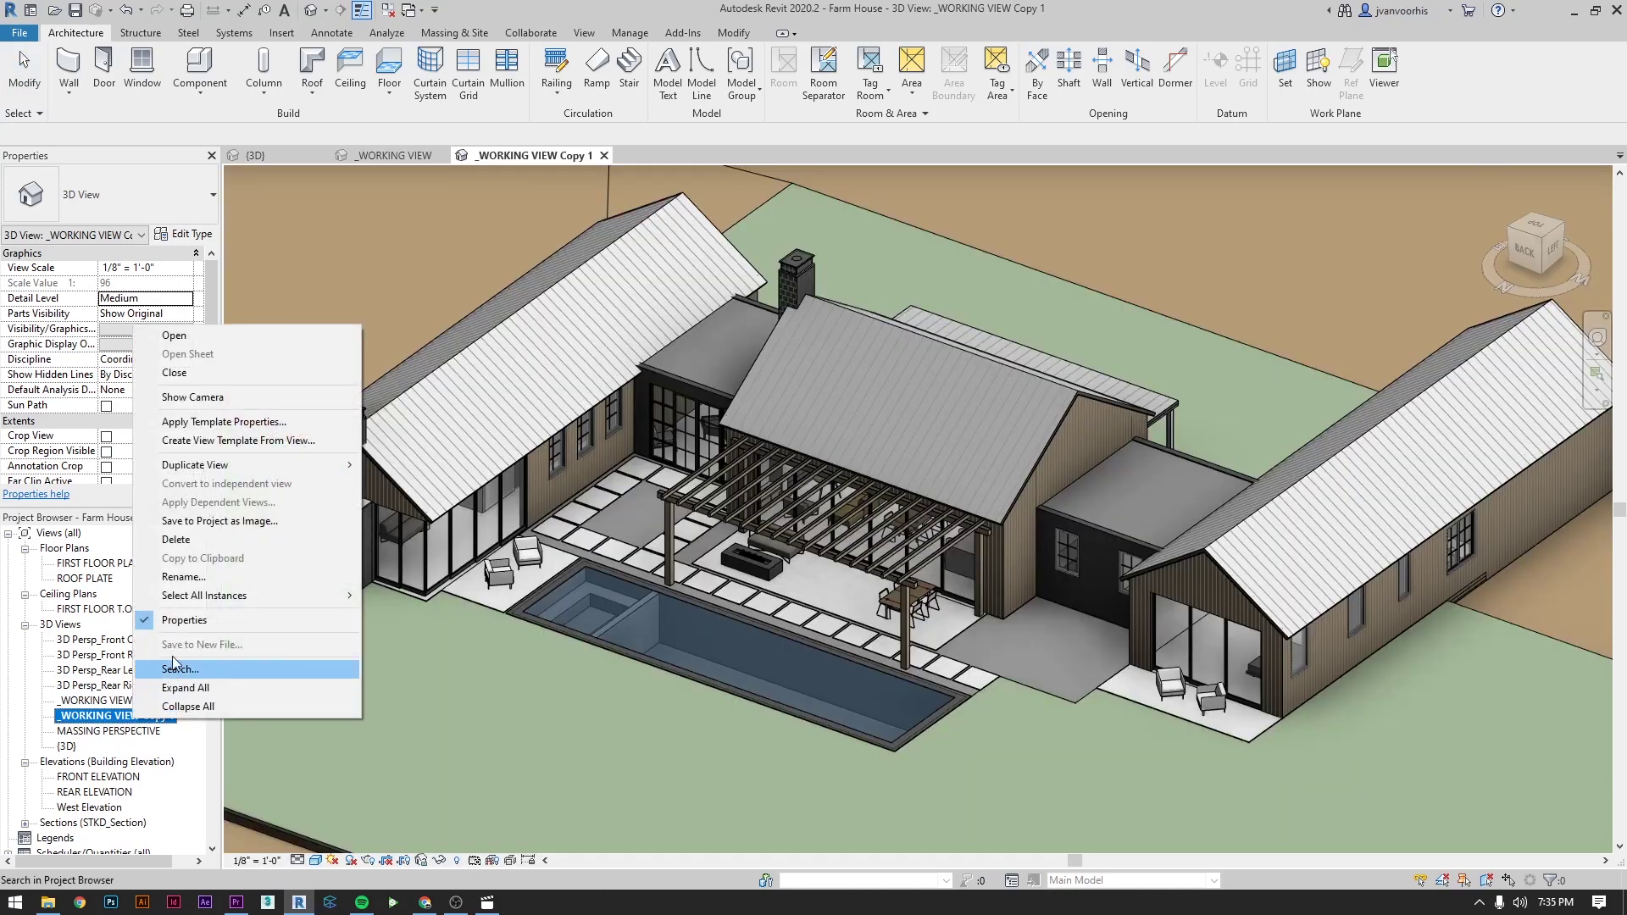
{"action": "left_click", "coordinate": [200, 579]}
{"action": "type", "text": "3ds Max Export"}
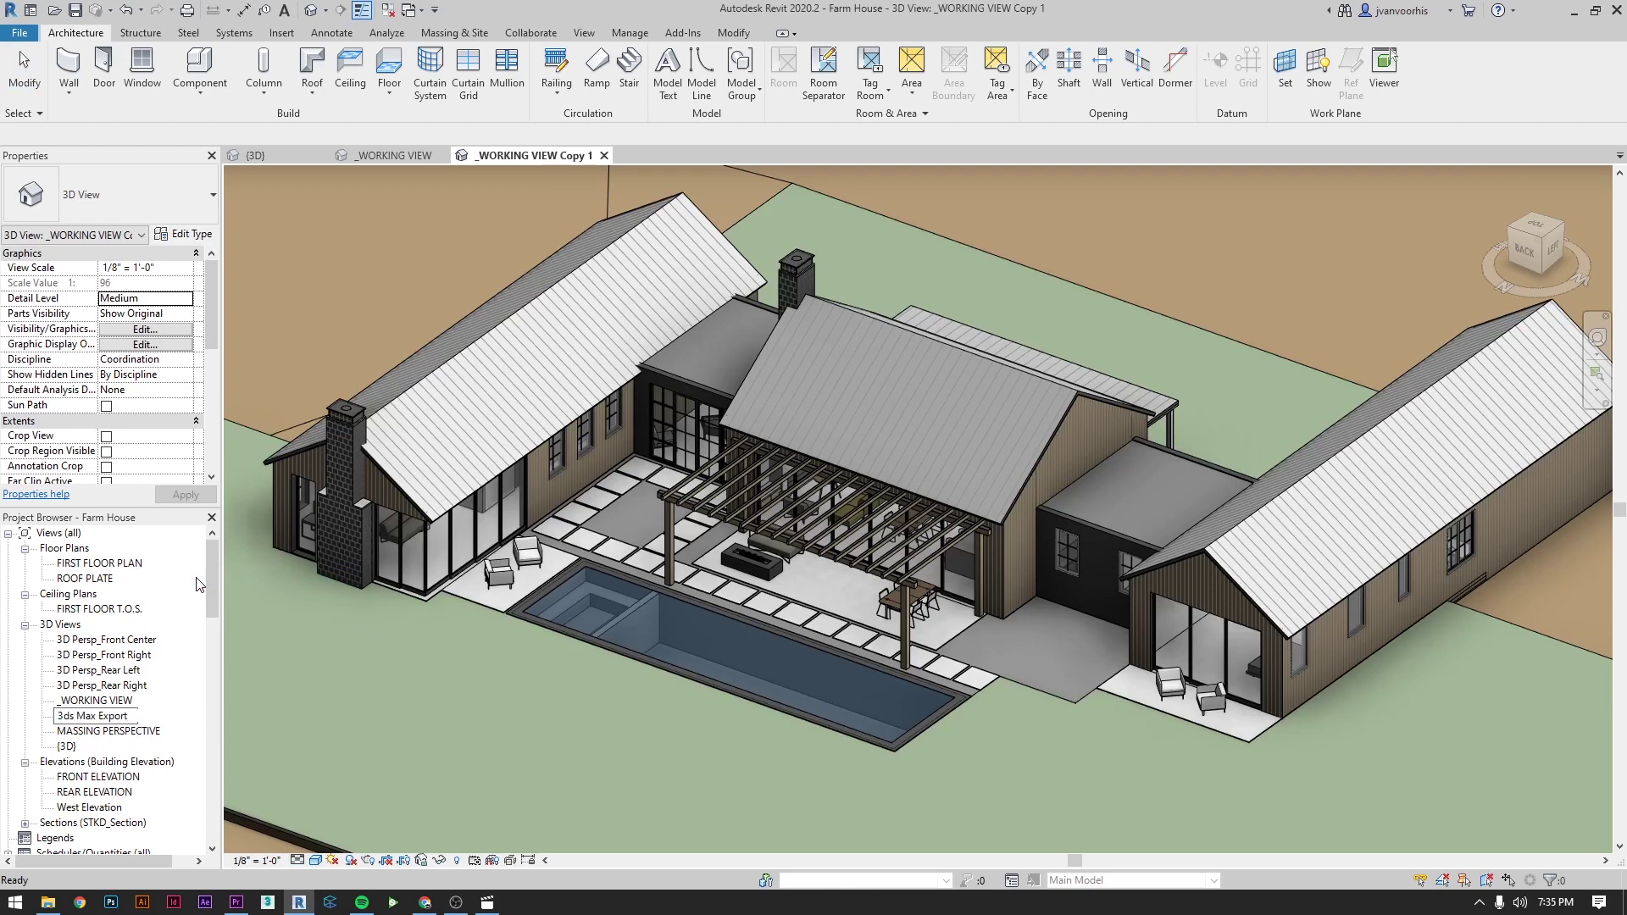
{"action": "key", "text": "Return"}
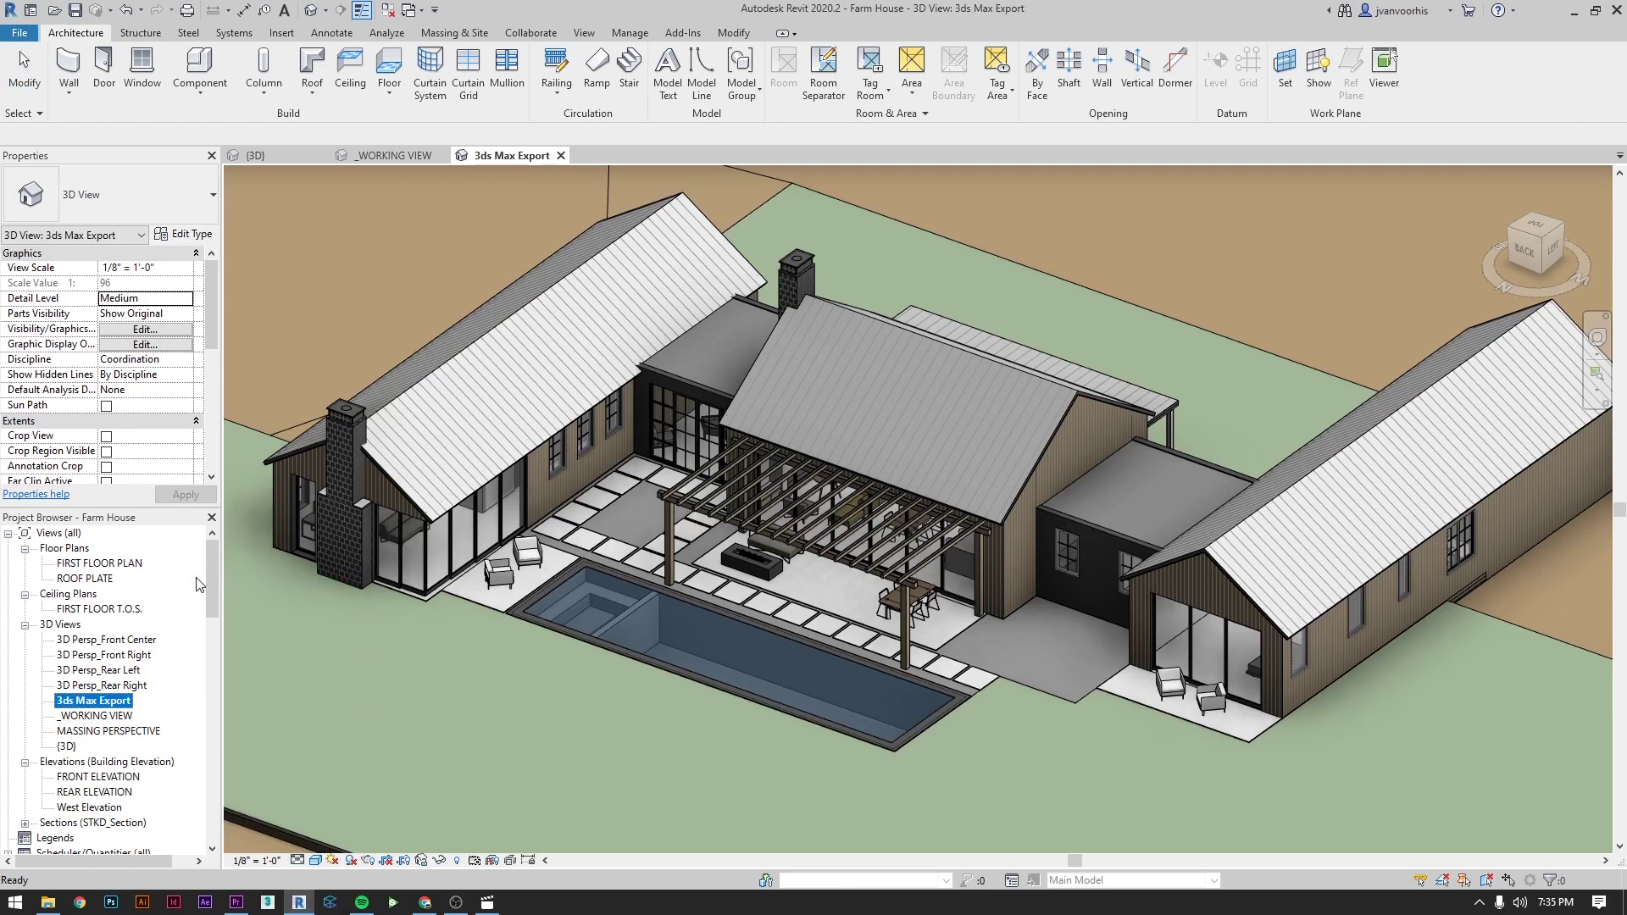
Turn off the Furniture category in this view's Visibility/Graphic Overrides
{"action": "key", "text": "v"}
{"action": "key", "text": "v"}
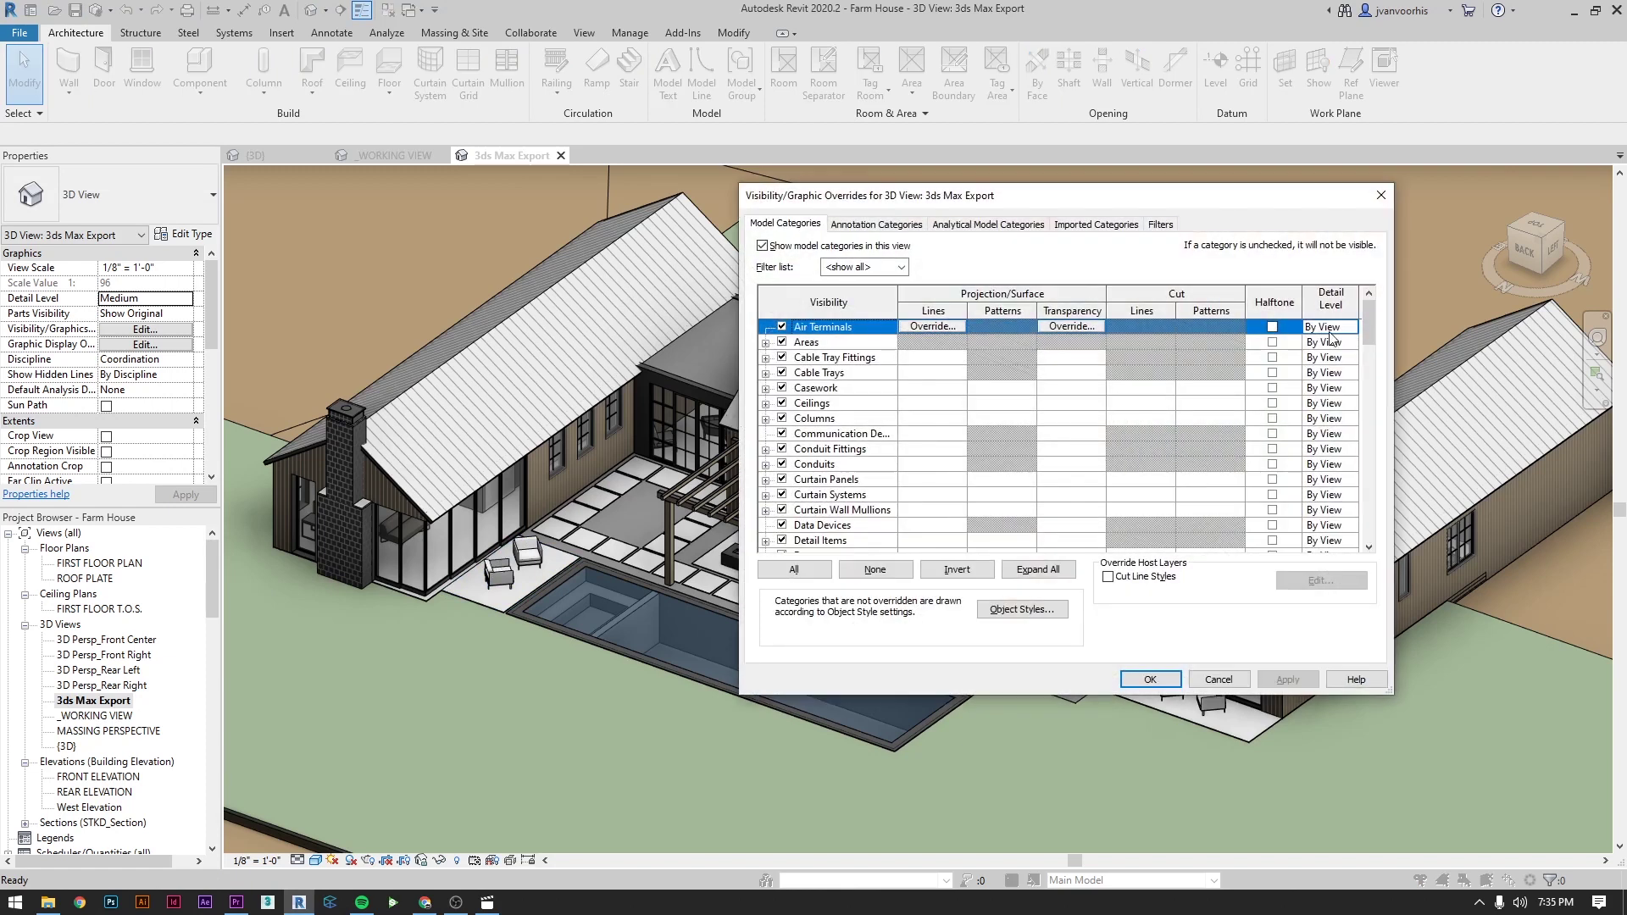
{"action": "left_click_drag", "start_coordinate": [1373, 335], "coordinate": [1380, 378]}
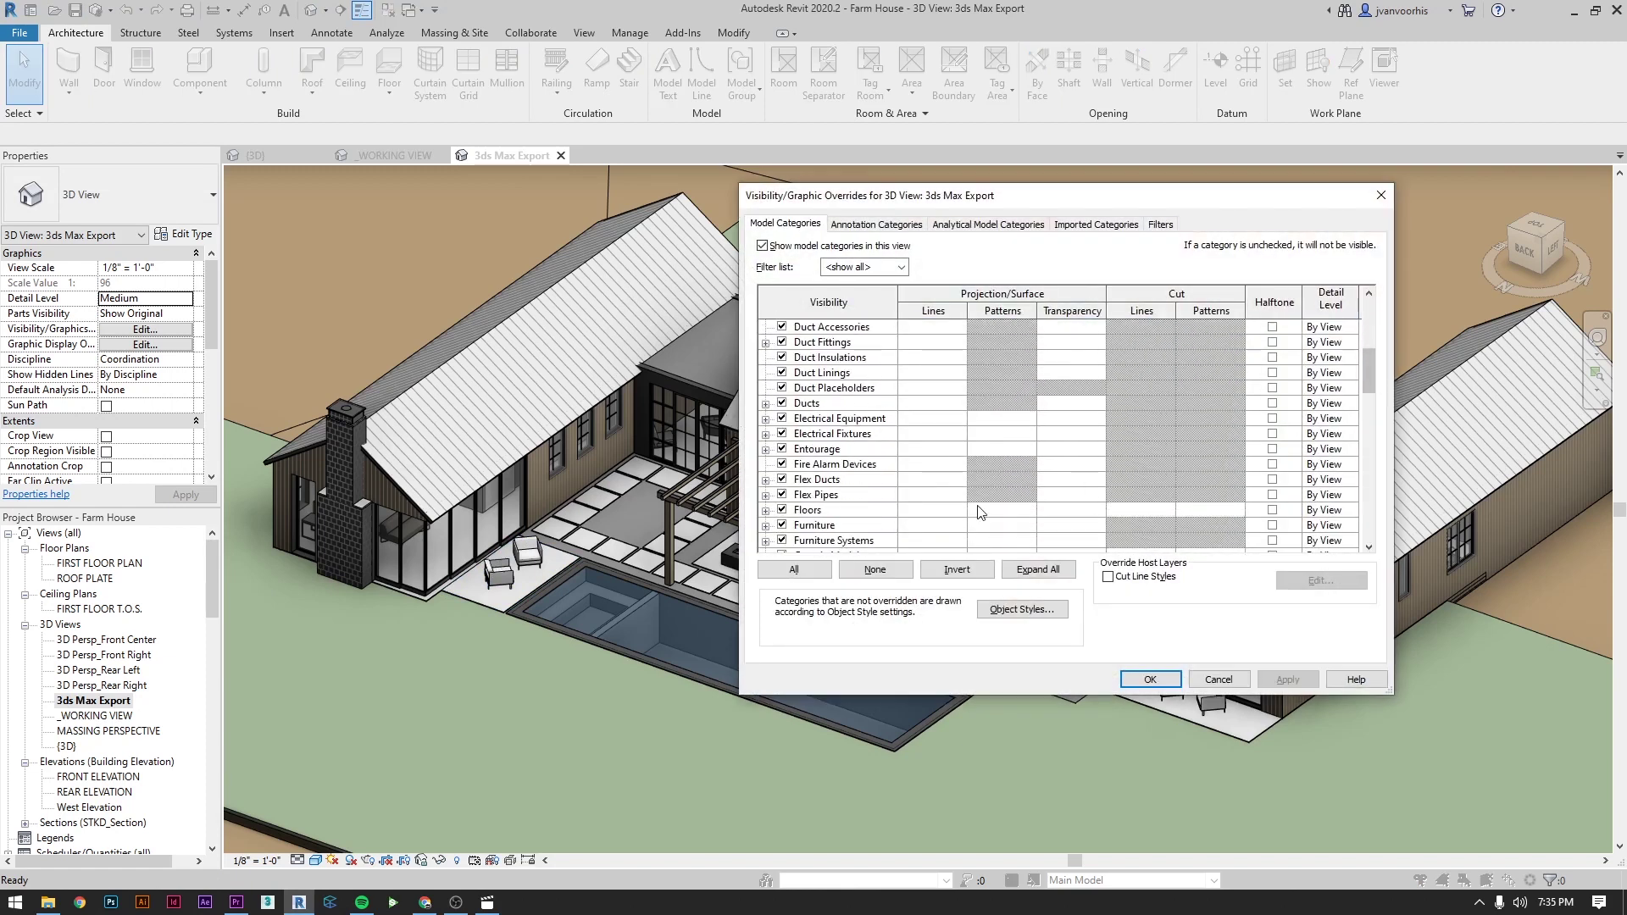
{"action": "left_click", "coordinate": [783, 526]}
{"action": "left_click", "coordinate": [1149, 679]}
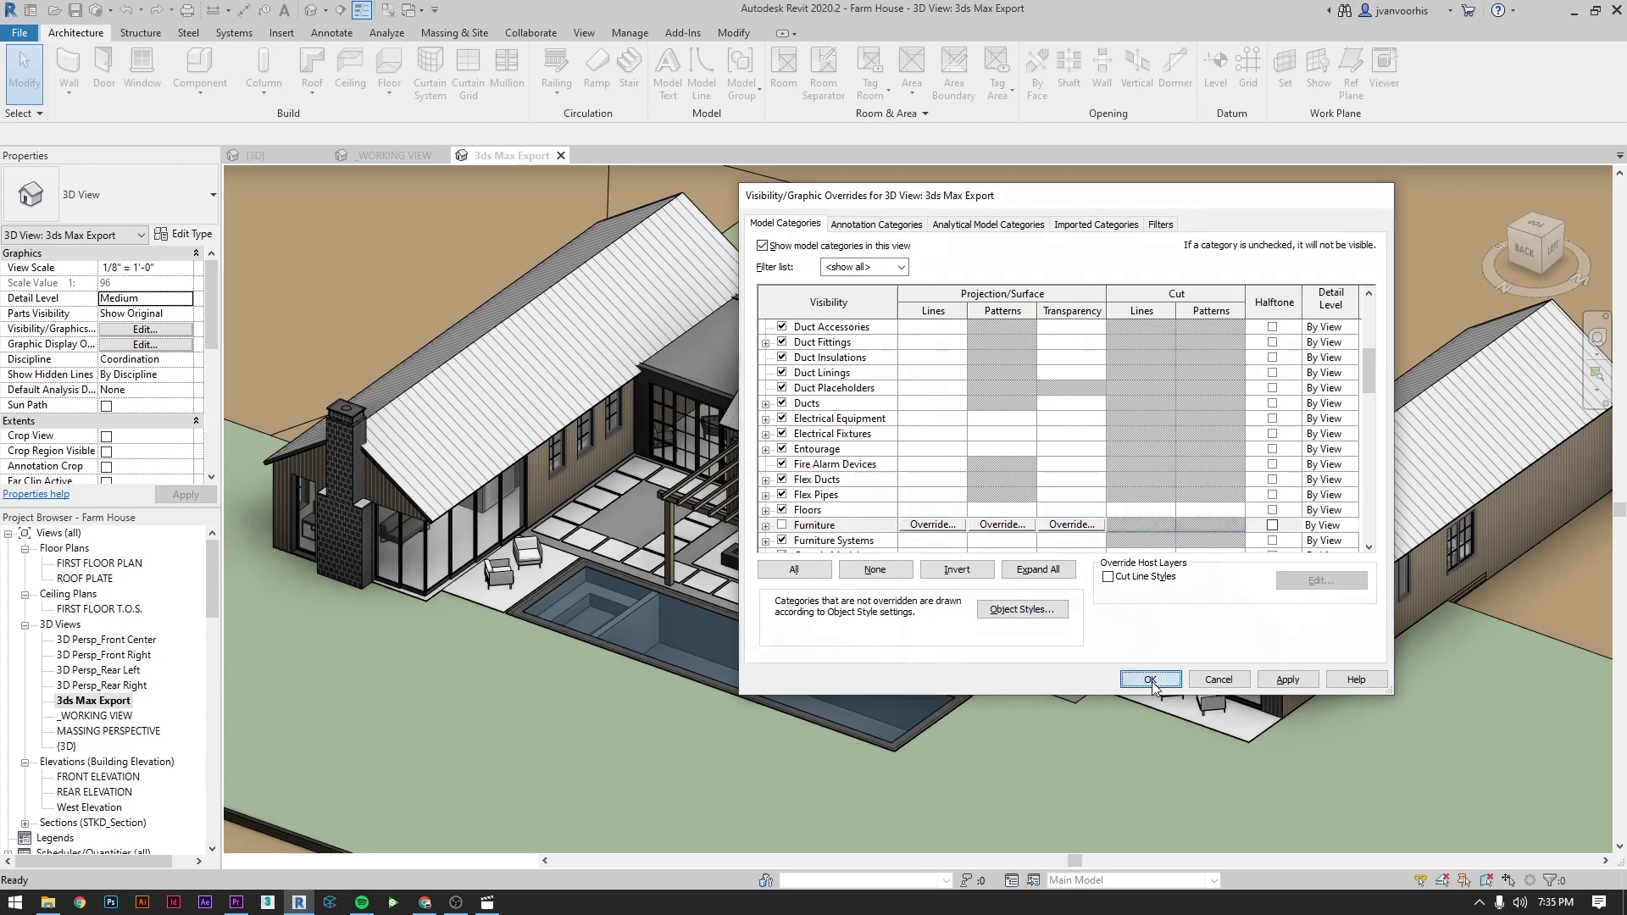
{"action": "middle_click_drag", "start_coordinate": [771, 627], "coordinate": [794, 610]}
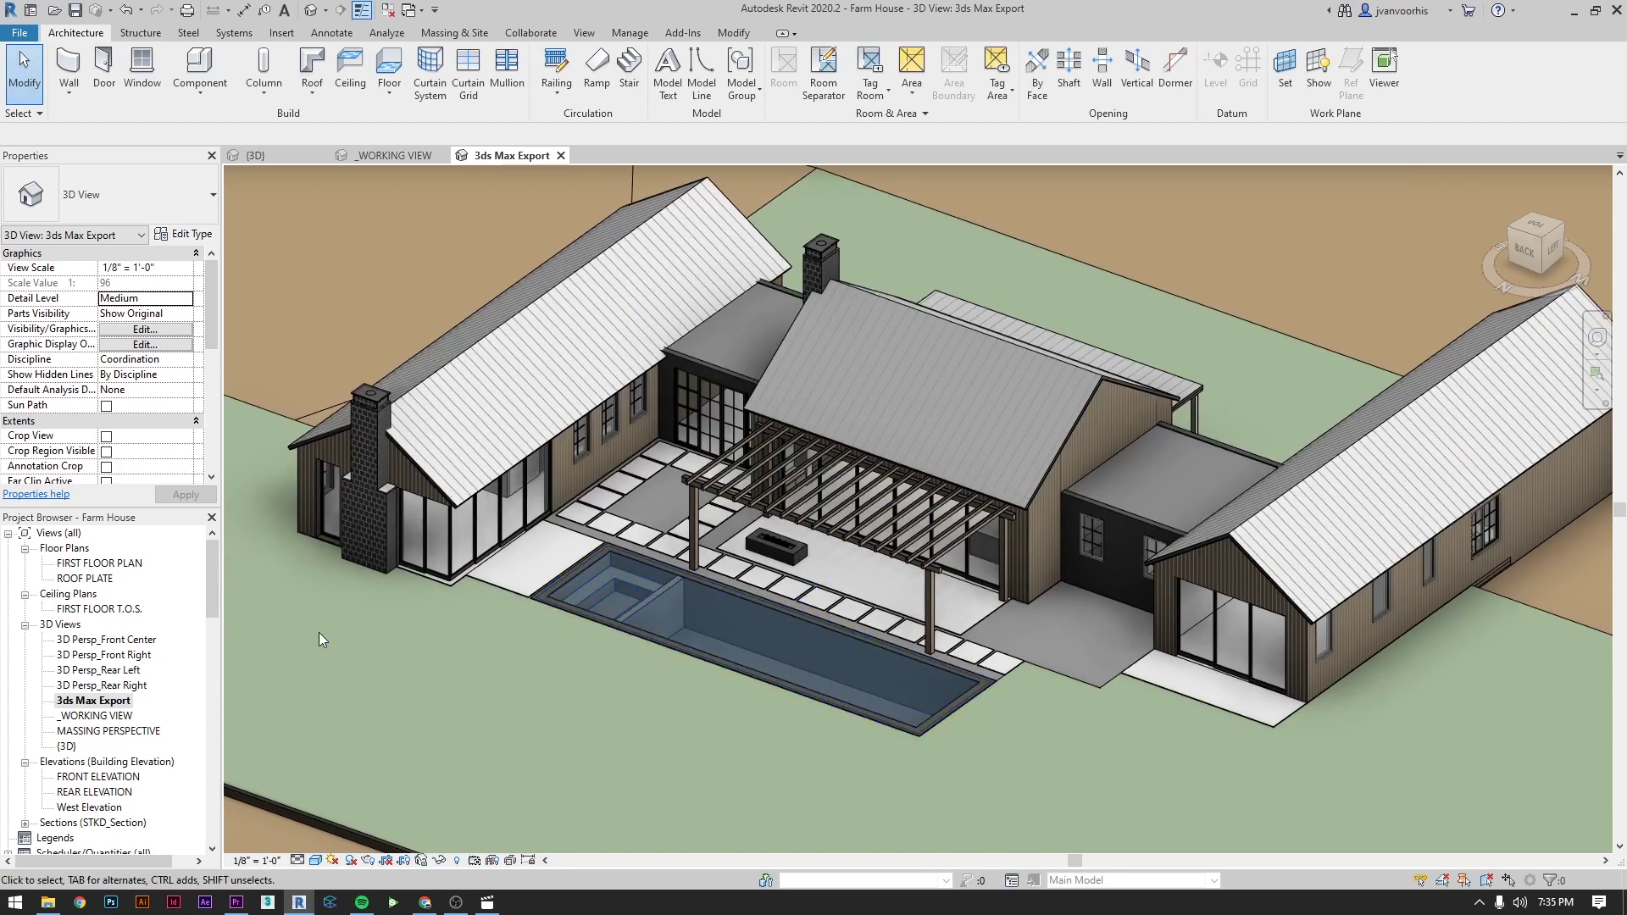
Duplicate 3ds Max Export with detailing and rename the copy '3ds Max Export_Site'
{"action": "right_click", "coordinate": [105, 703]}
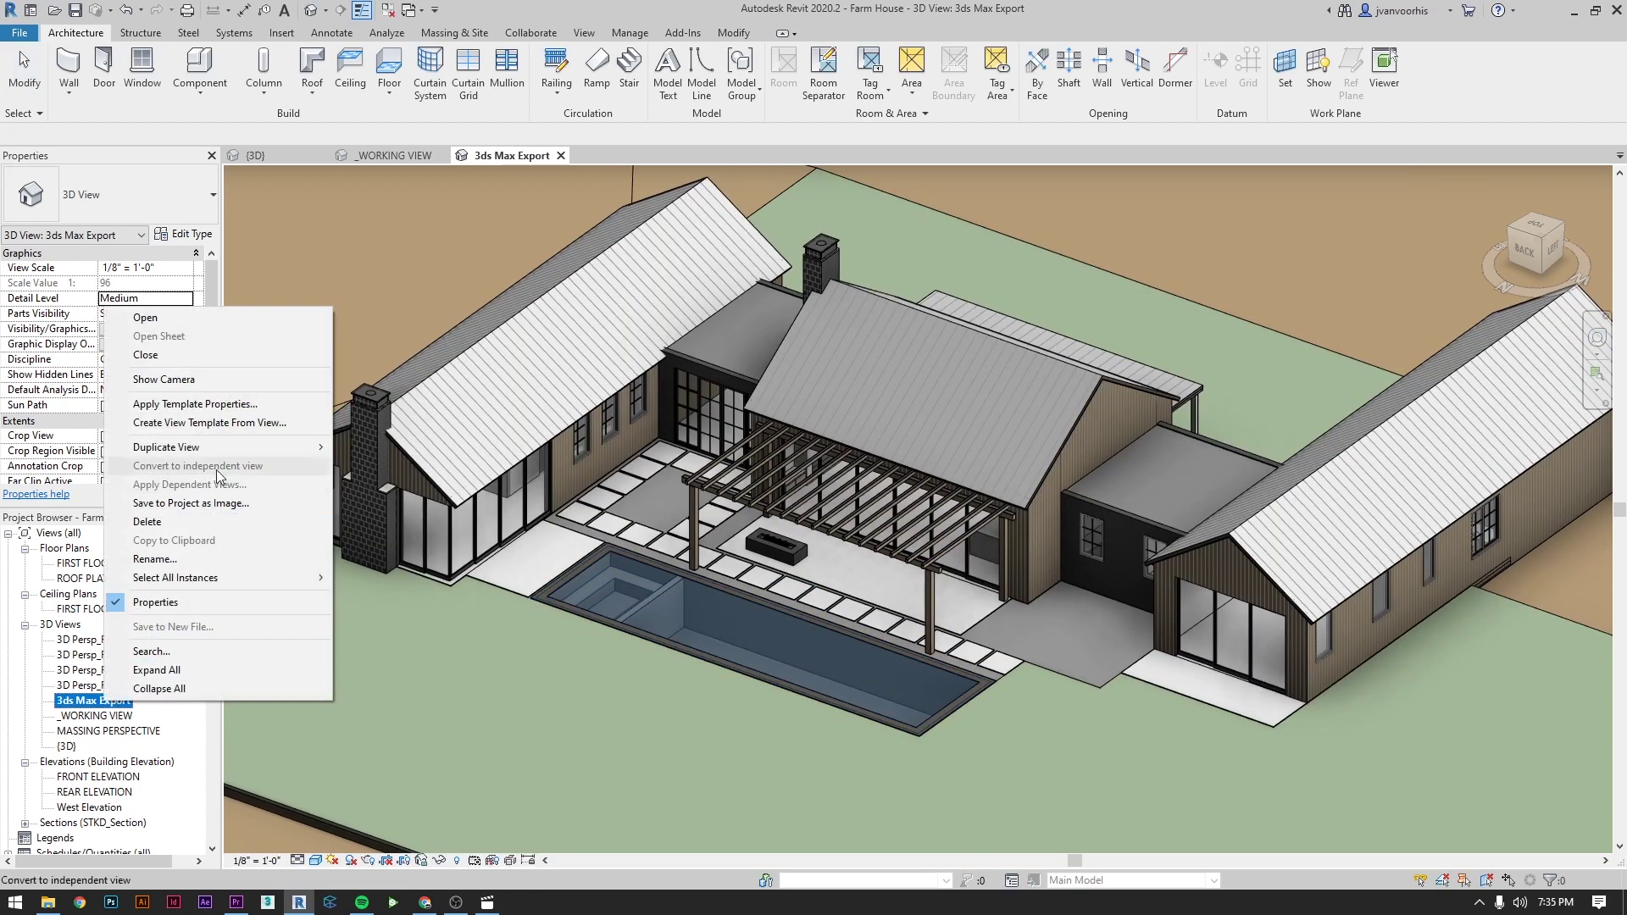
{"action": "mouse_move", "coordinate": [305, 448]}
{"action": "left_click", "coordinate": [374, 466]}
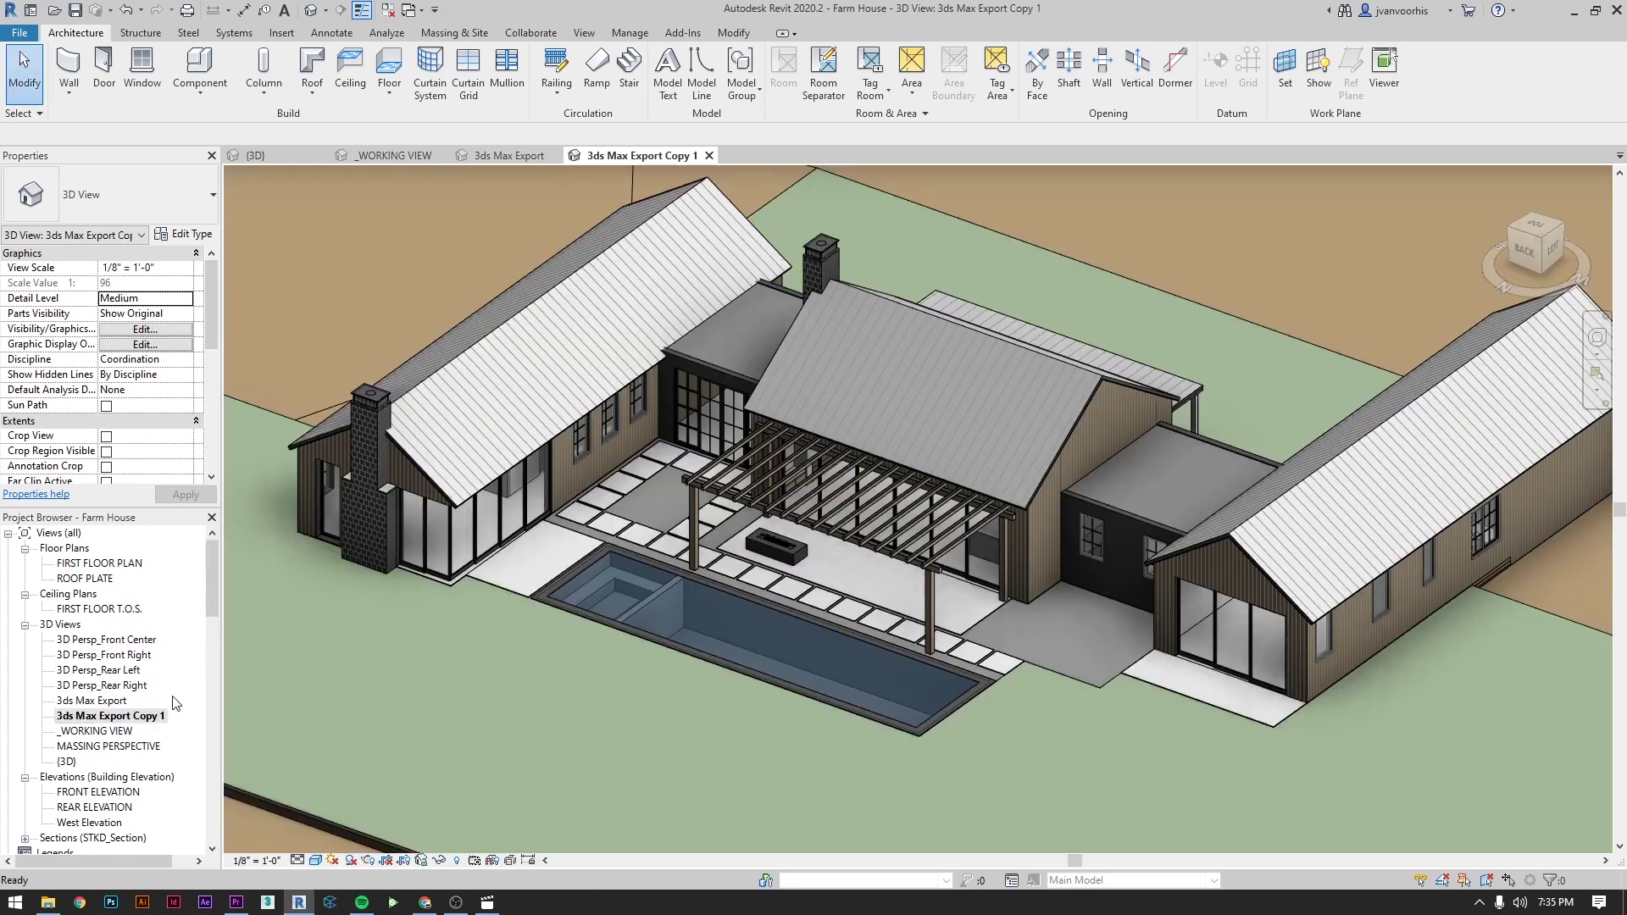
{"action": "right_click", "coordinate": [154, 721]}
{"action": "left_click", "coordinate": [237, 572]}
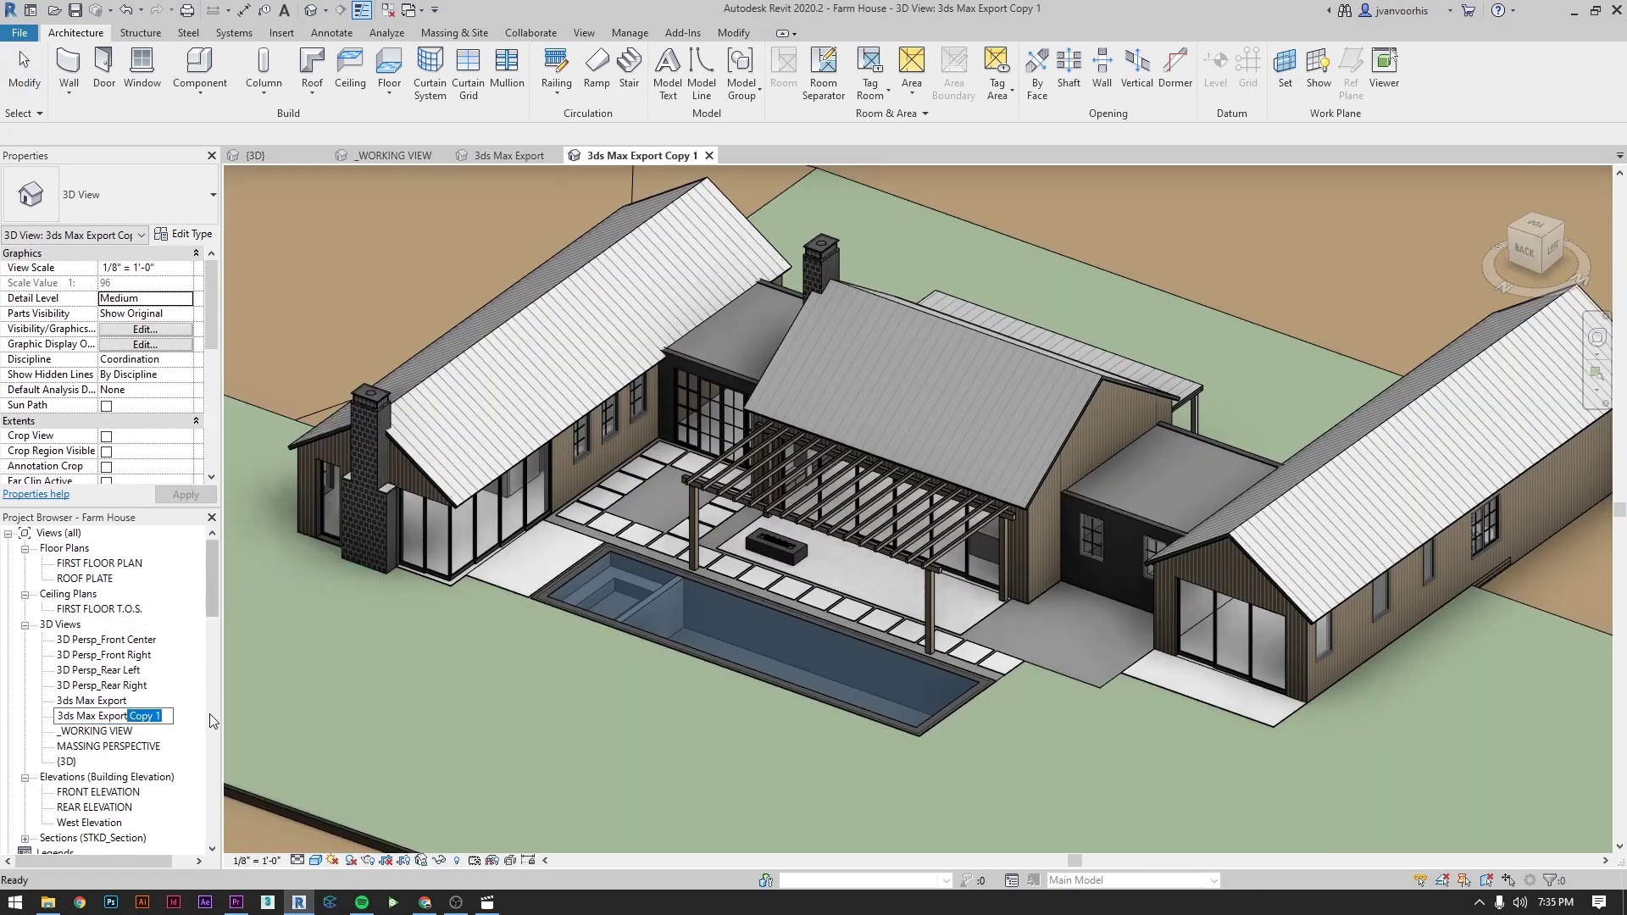
{"action": "key", "text": "Return"}
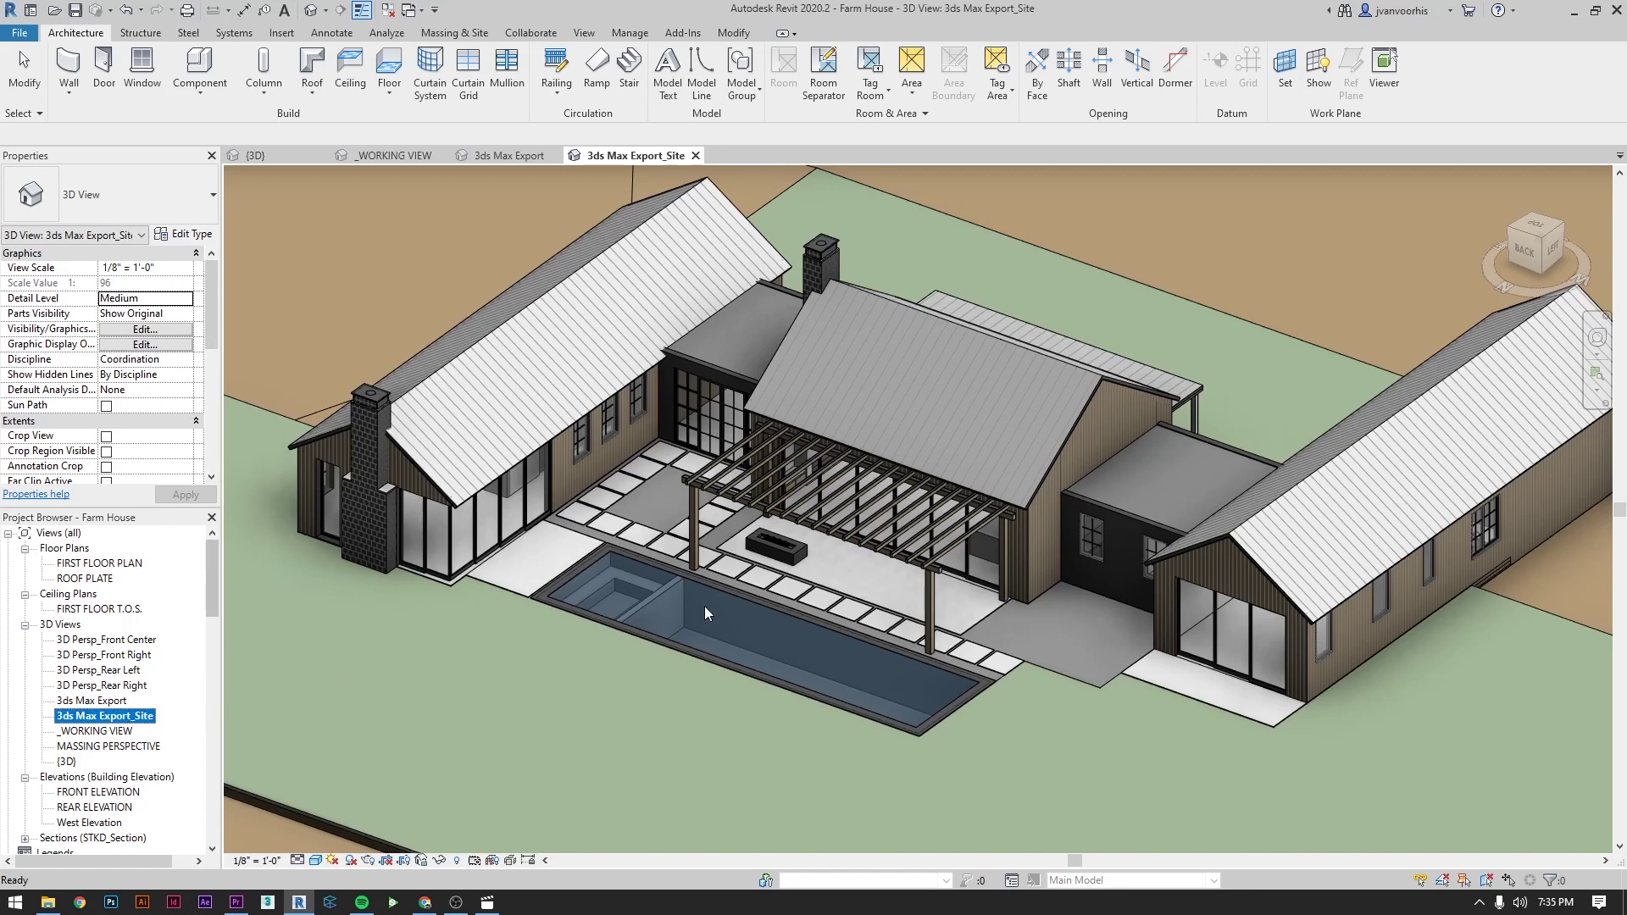
Window-select the house elements and hide them in this view
{"action": "scroll", "coordinate": [737, 614], "scroll_direction": "down", "scroll_amount": 6}
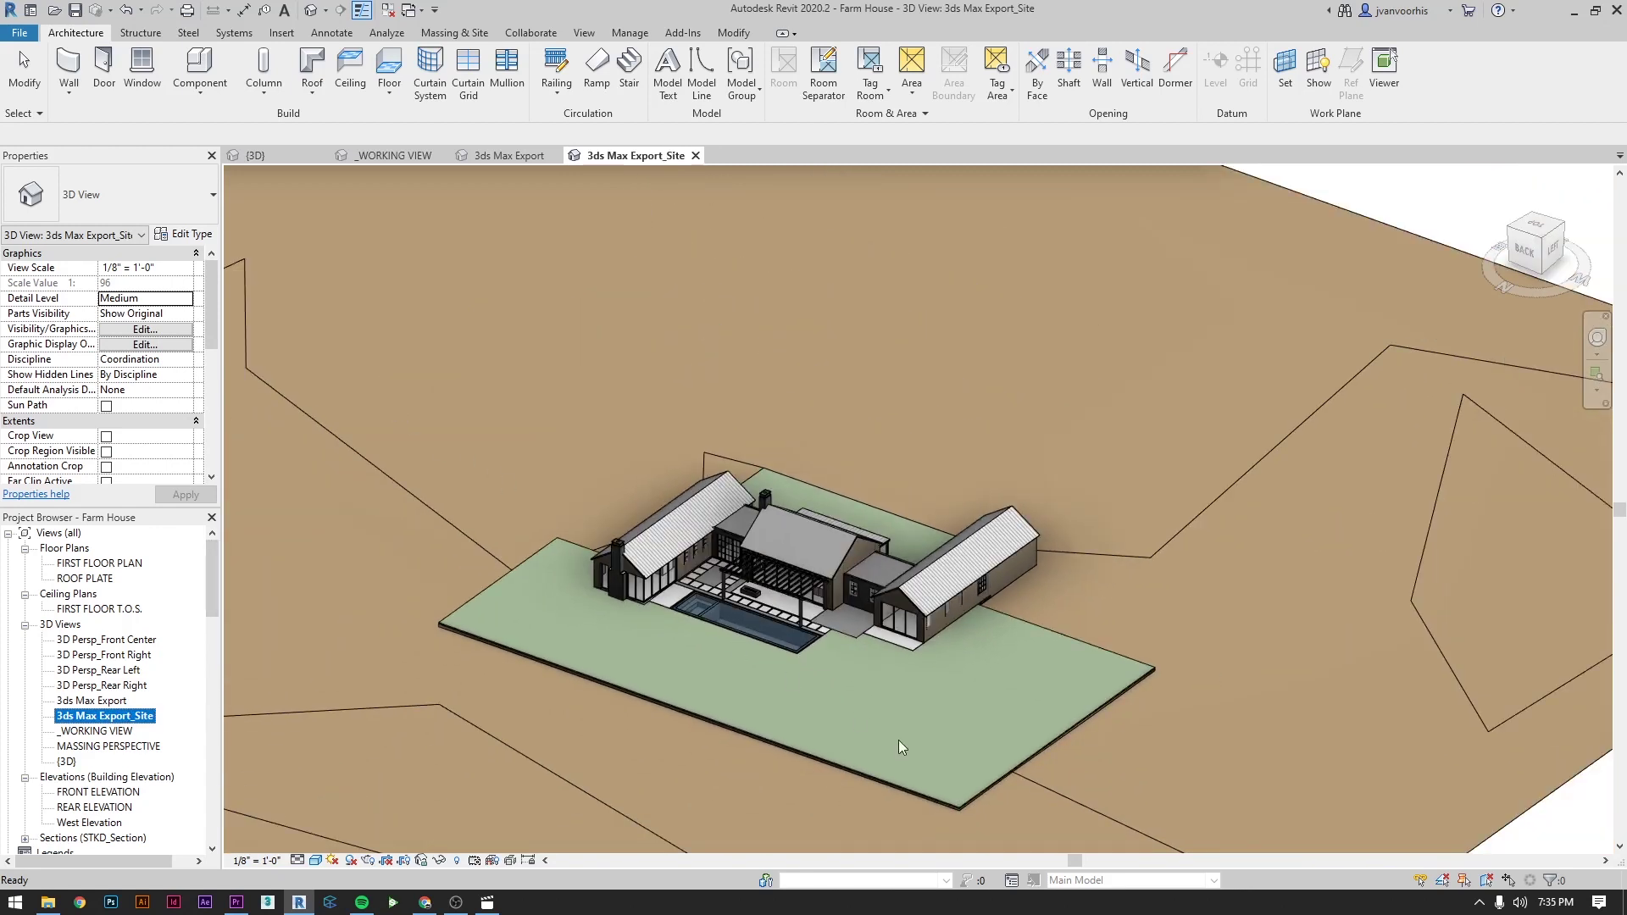
{"action": "left_click_drag", "start_coordinate": [388, 375], "coordinate": [1239, 815]}
{"action": "right_click", "coordinate": [929, 680]}
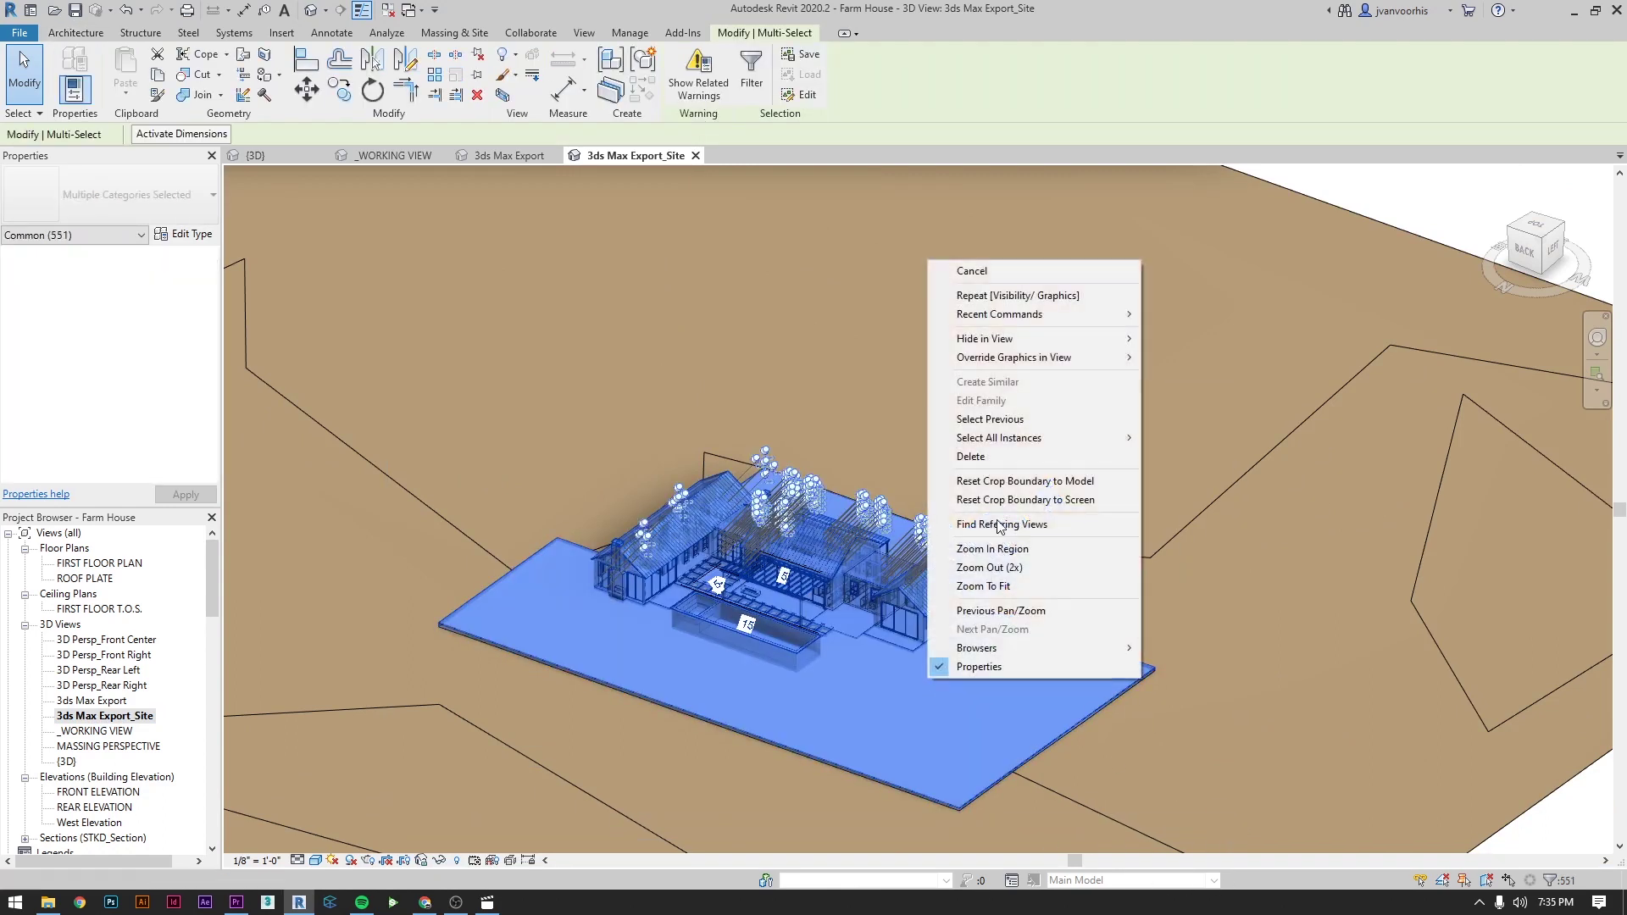
{"action": "mouse_move", "coordinate": [1110, 347]}
{"action": "left_click", "coordinate": [1186, 338]}
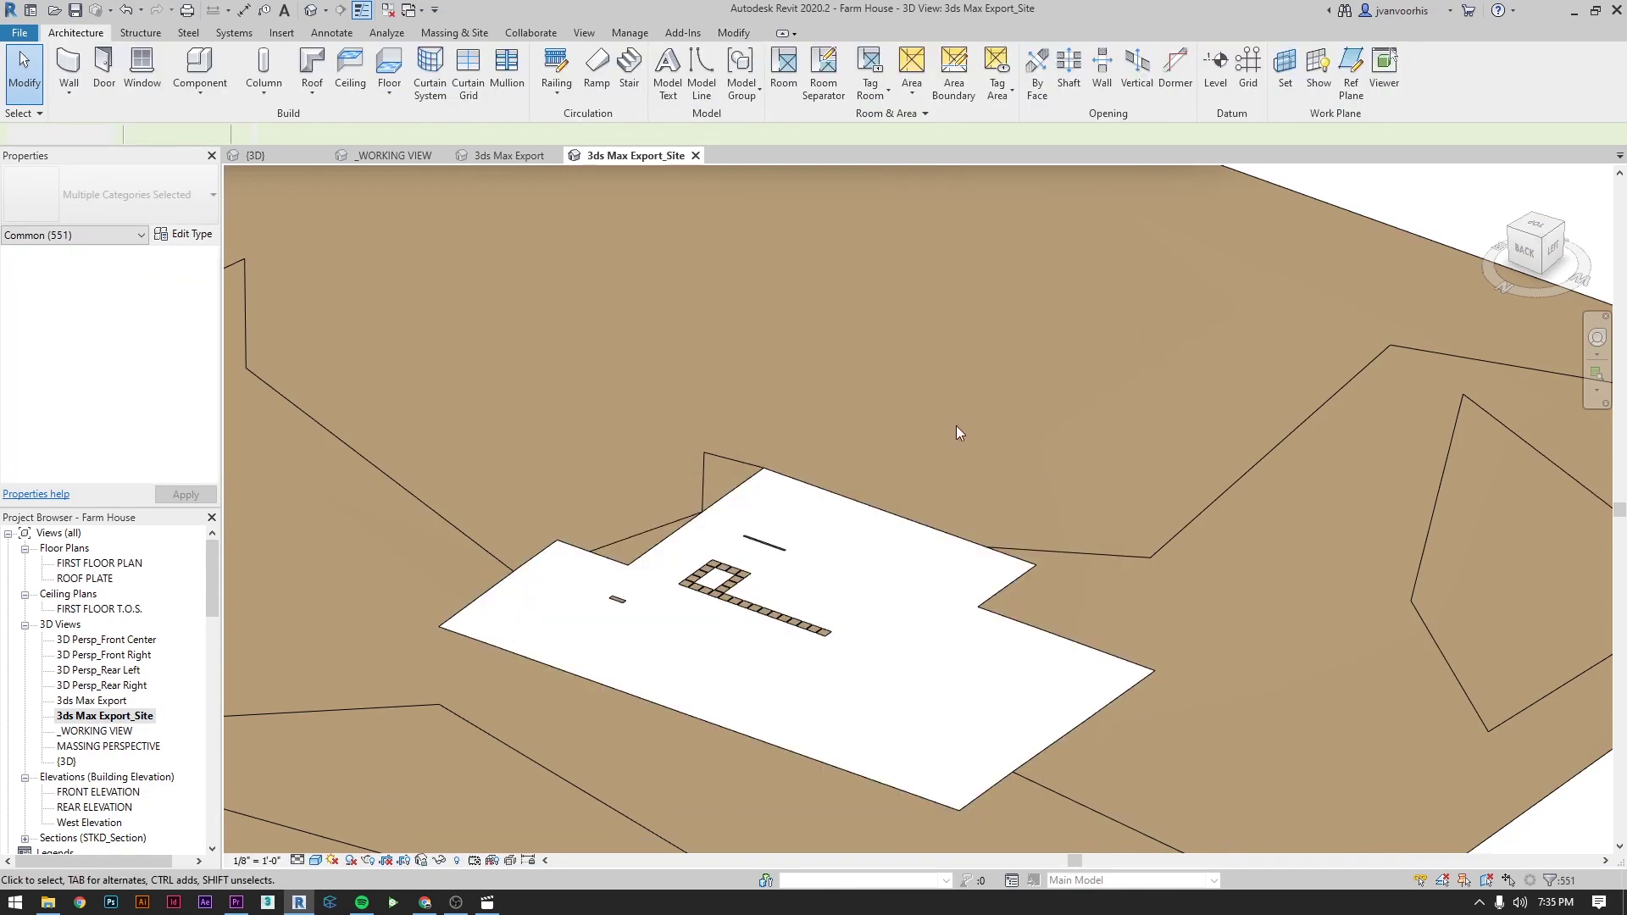
{"action": "double_click", "coordinate": [92, 701]}
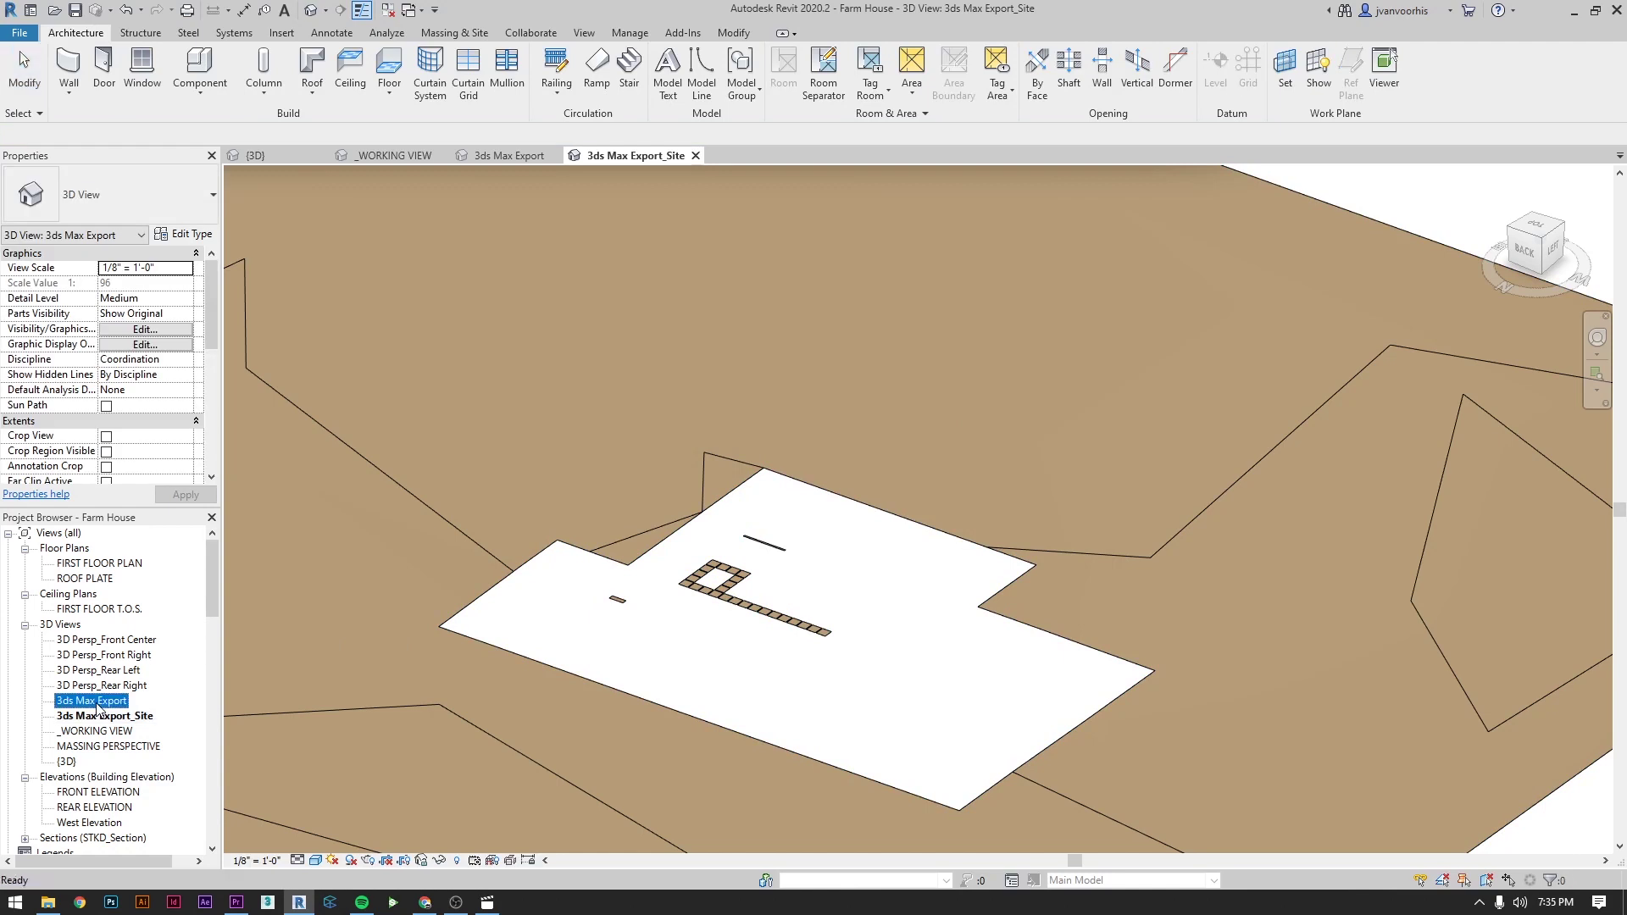
Crossing-select the toposurface around the house and hide it as elements in view
{"action": "scroll", "coordinate": [754, 574], "scroll_direction": "down", "scroll_amount": 10}
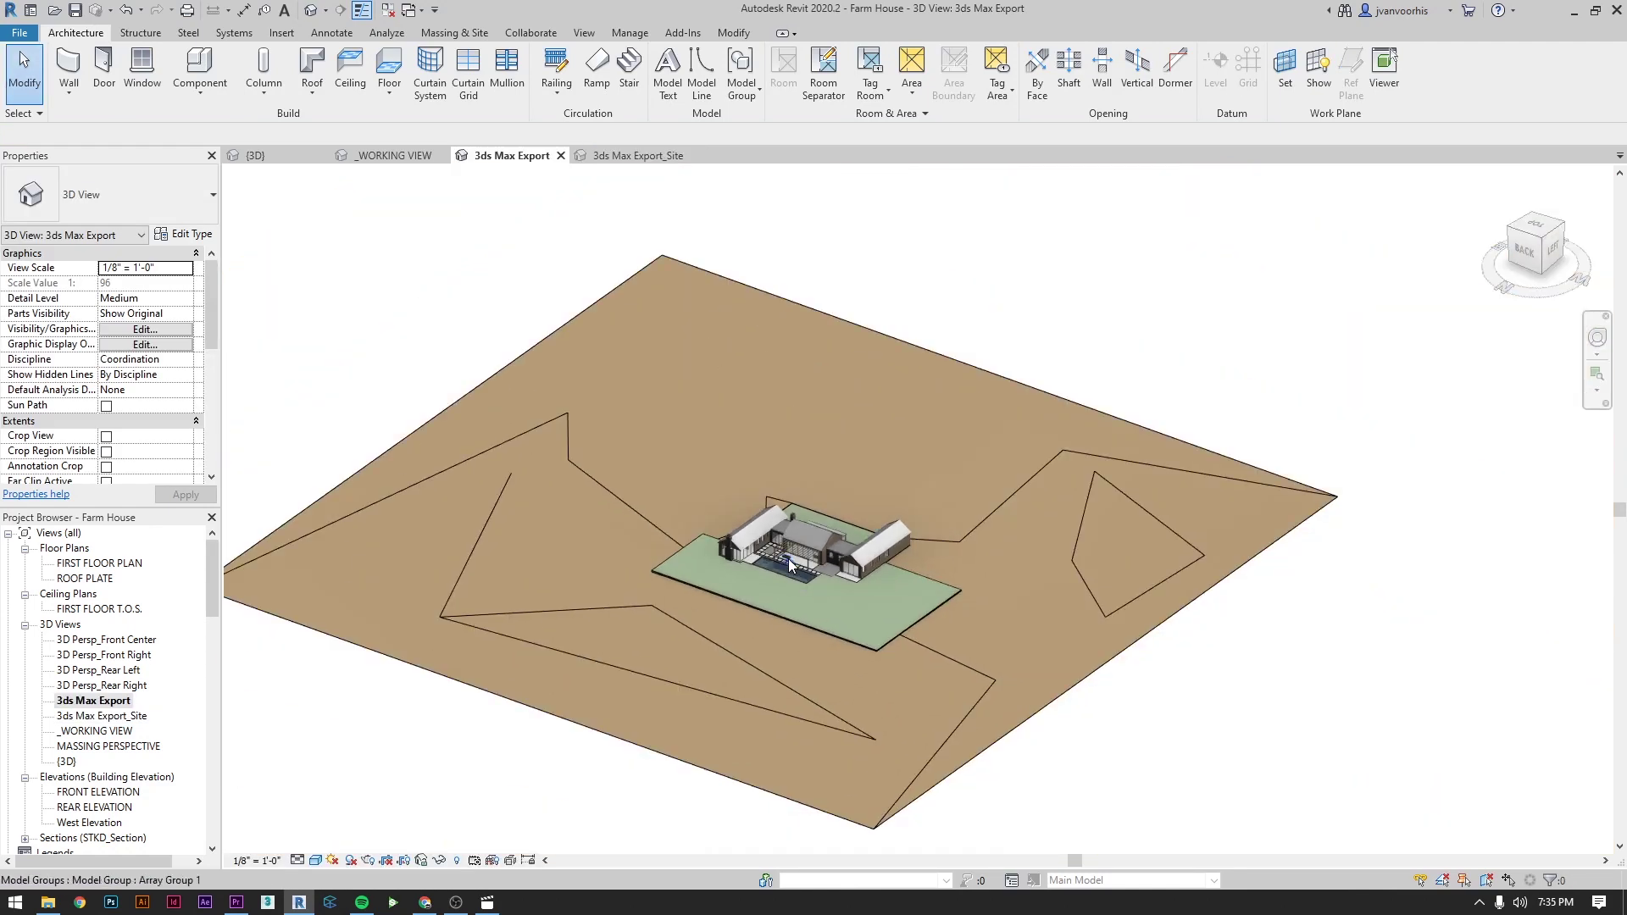
{"action": "left_click_drag", "start_coordinate": [1071, 737], "coordinate": [1019, 686]}
{"action": "right_click", "coordinate": [1018, 686]}
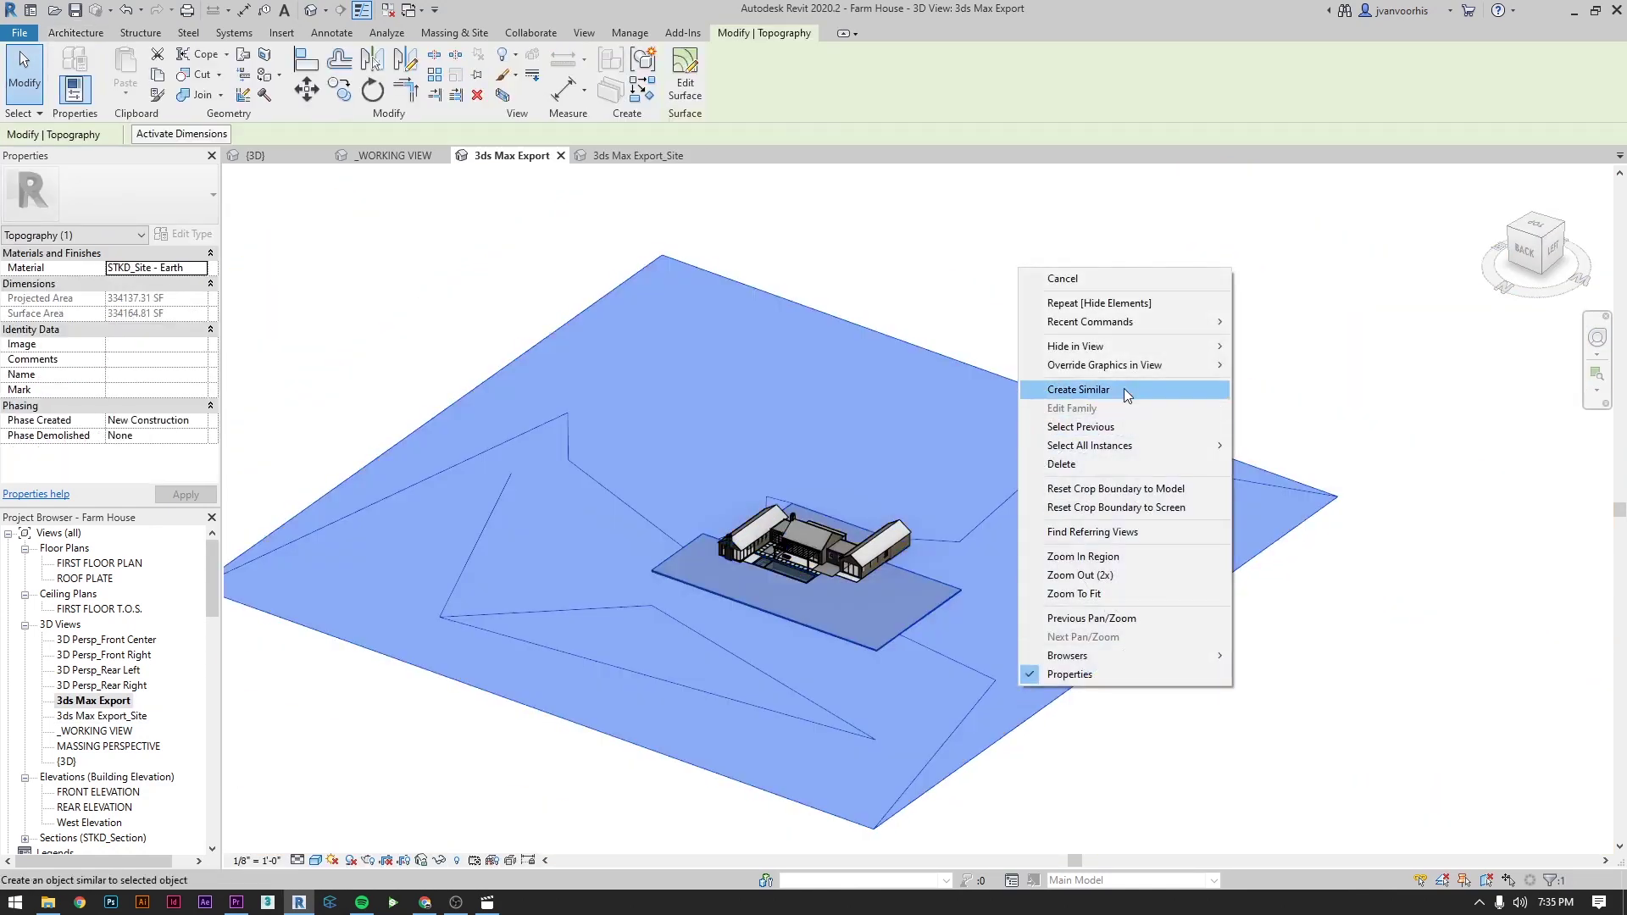
{"action": "mouse_move", "coordinate": [1102, 341]}
{"action": "left_click", "coordinate": [1258, 349]}
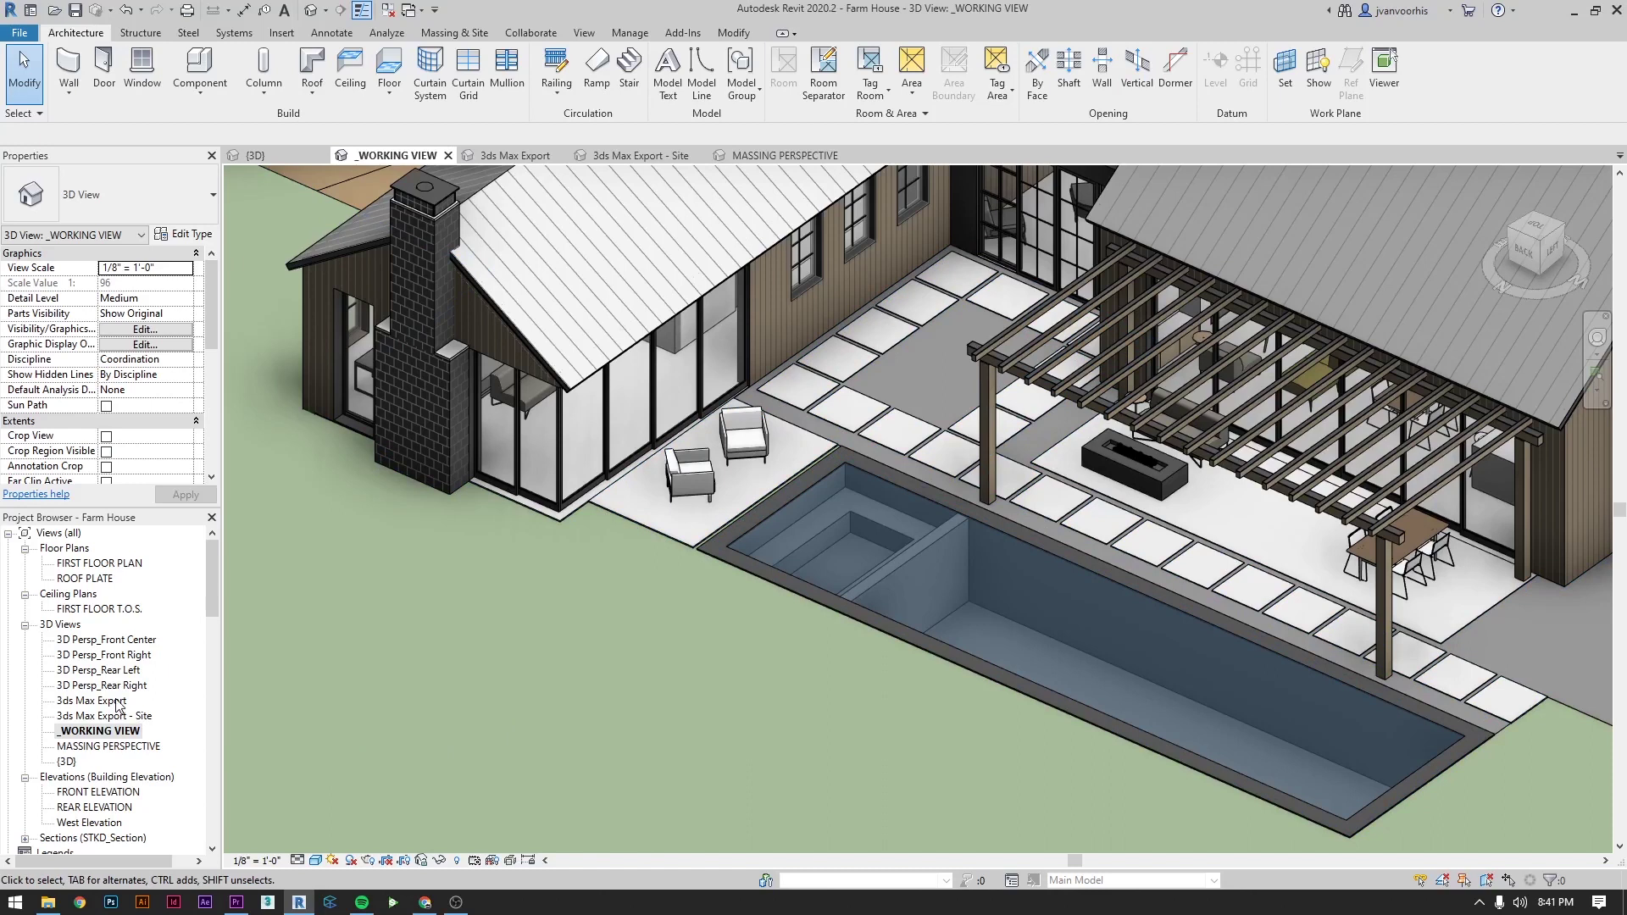
Re-export the 3ds Max Export view as FBX, overwriting Farmhouse Example.fbx
{"action": "double_click", "coordinate": [92, 701]}
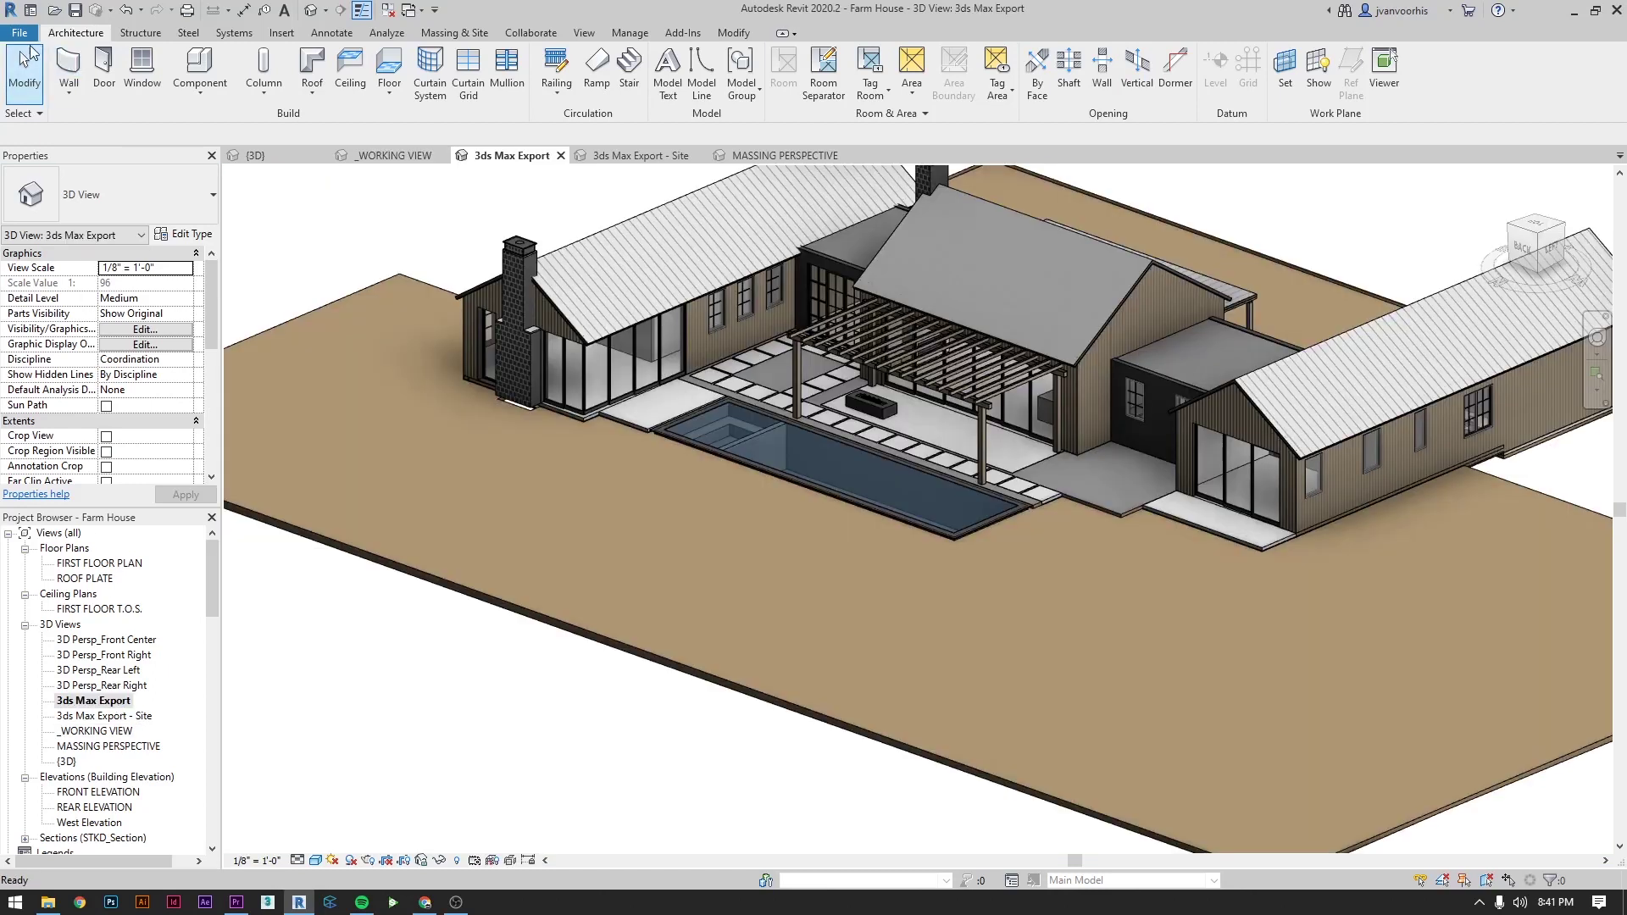
{"action": "left_click", "coordinate": [20, 32]}
{"action": "mouse_move", "coordinate": [77, 277]}
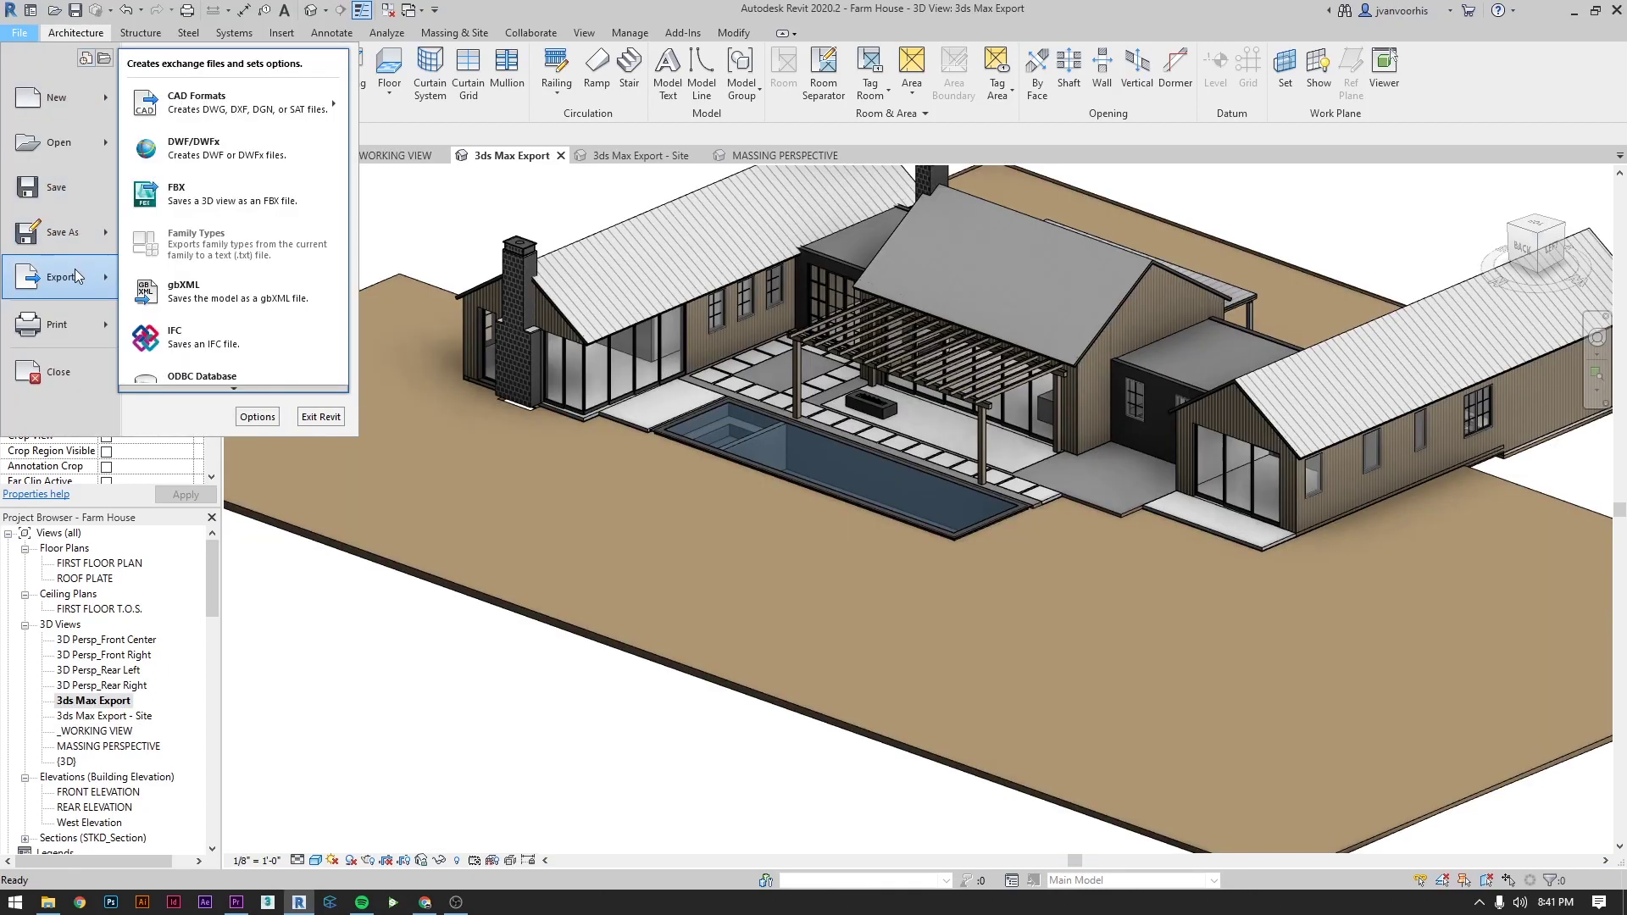
{"action": "left_click", "coordinate": [179, 198]}
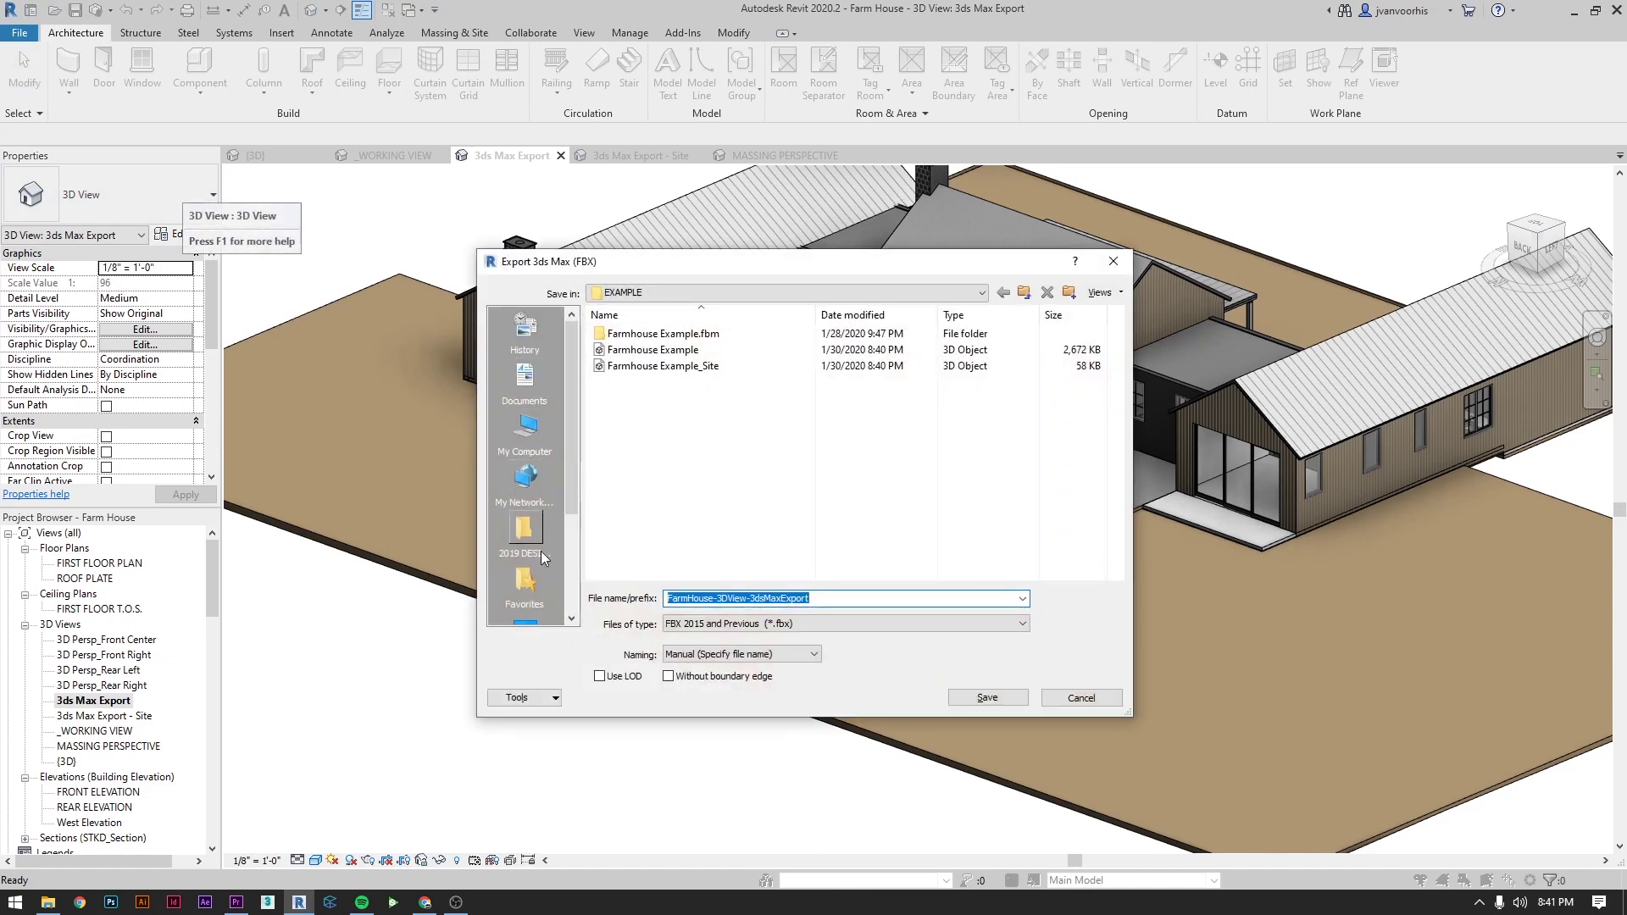
{"action": "double_click", "coordinate": [669, 350]}
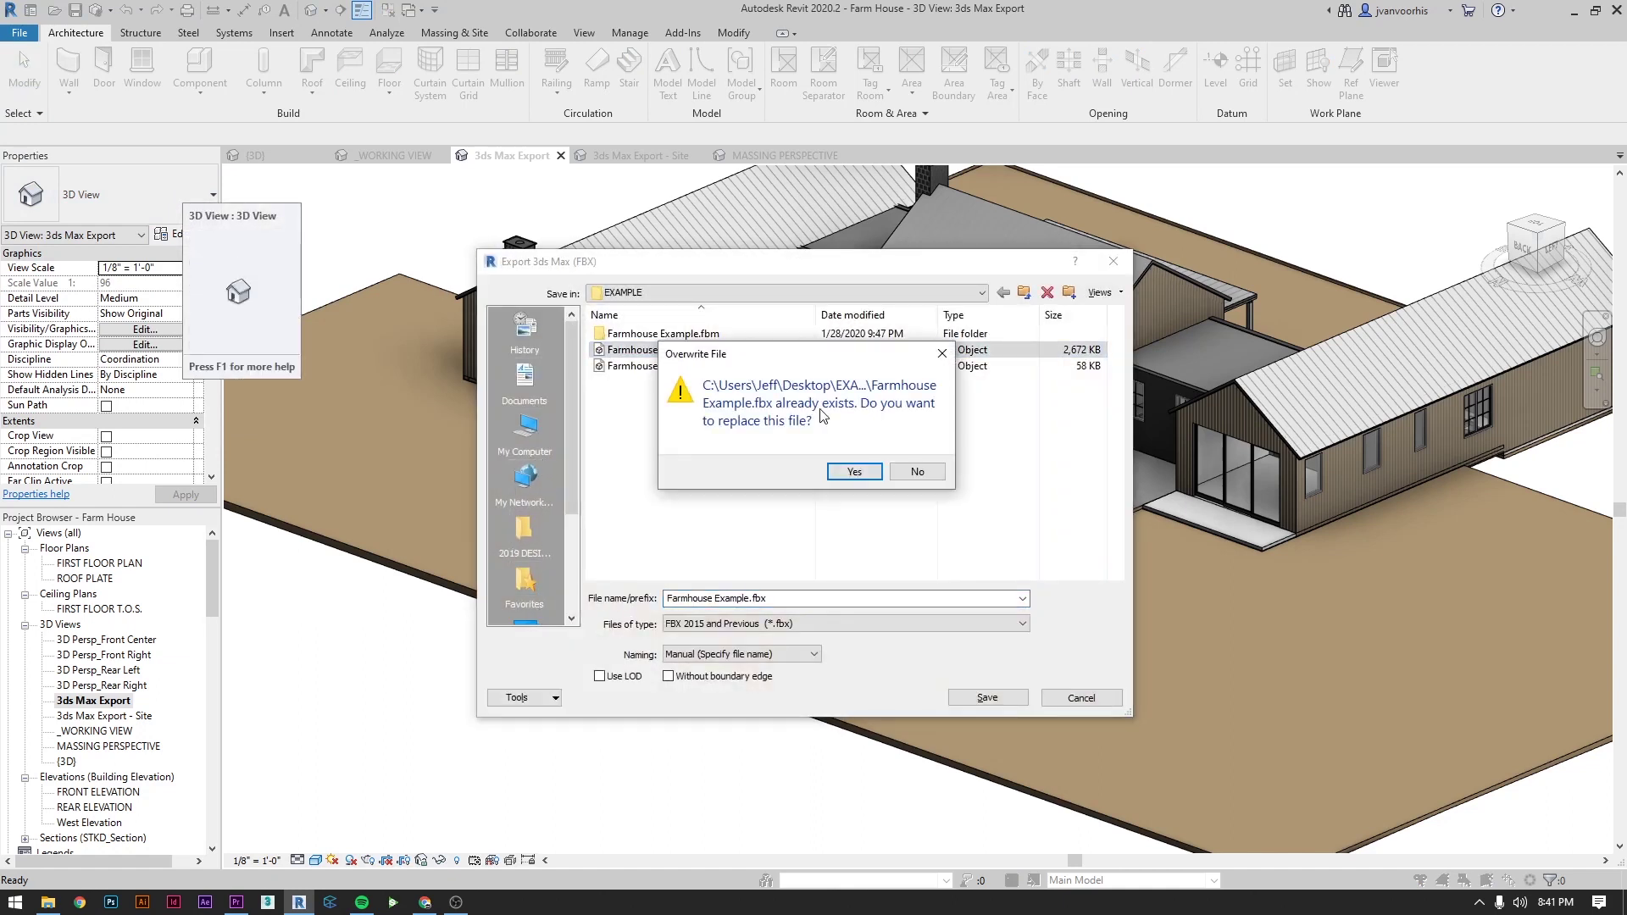
{"action": "left_click", "coordinate": [845, 468]}
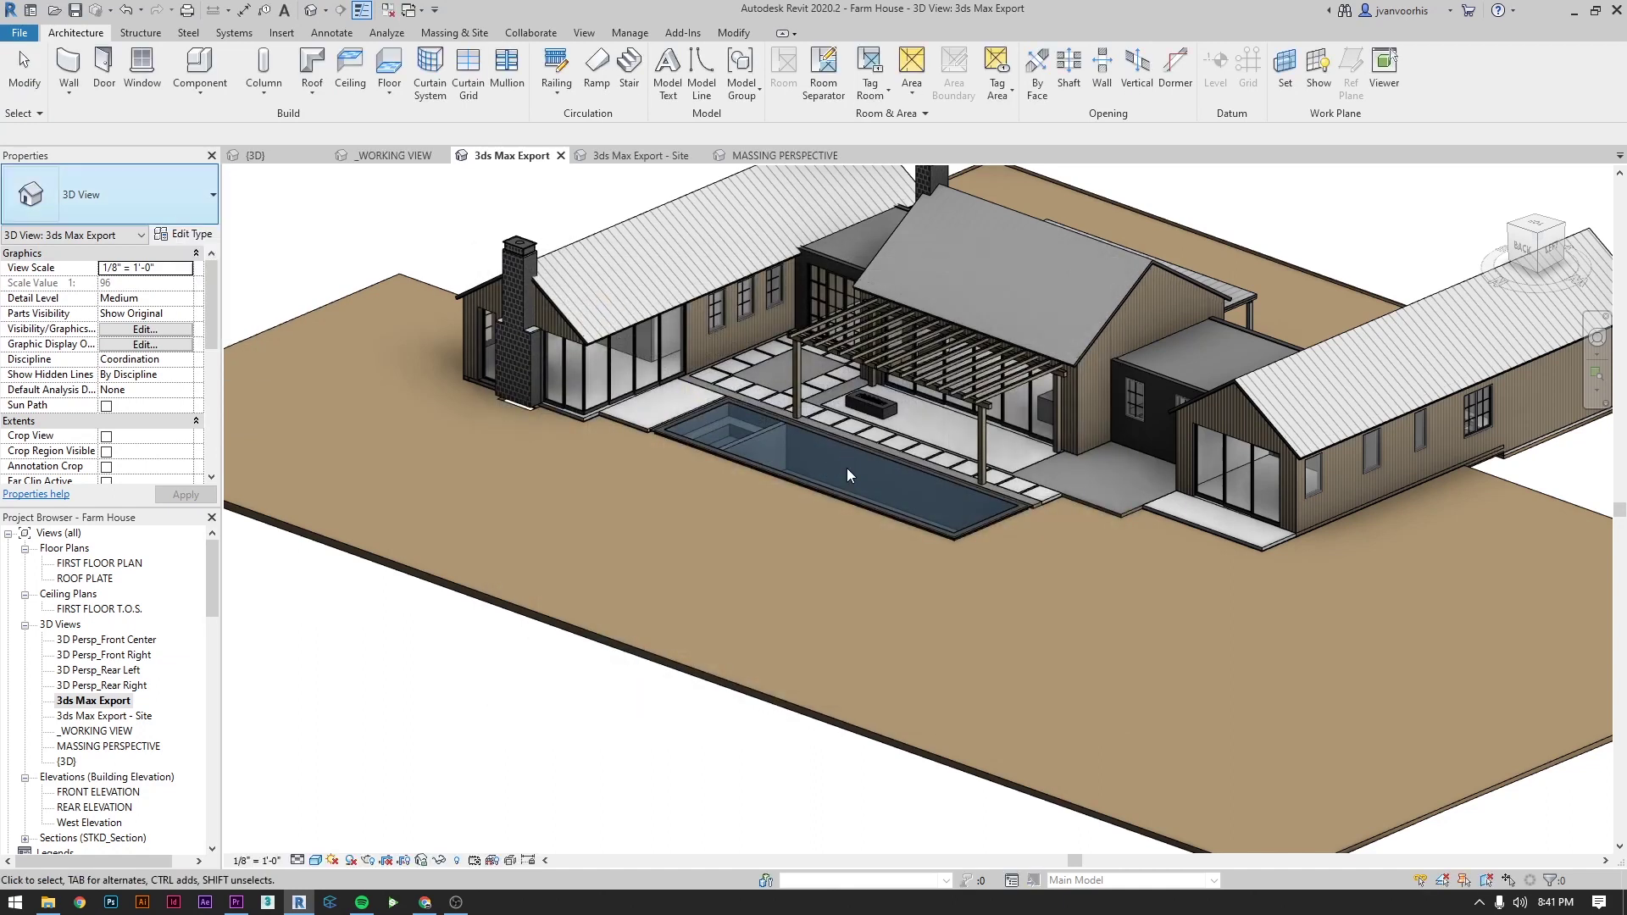
{"action": "double_click", "coordinate": [138, 716]}
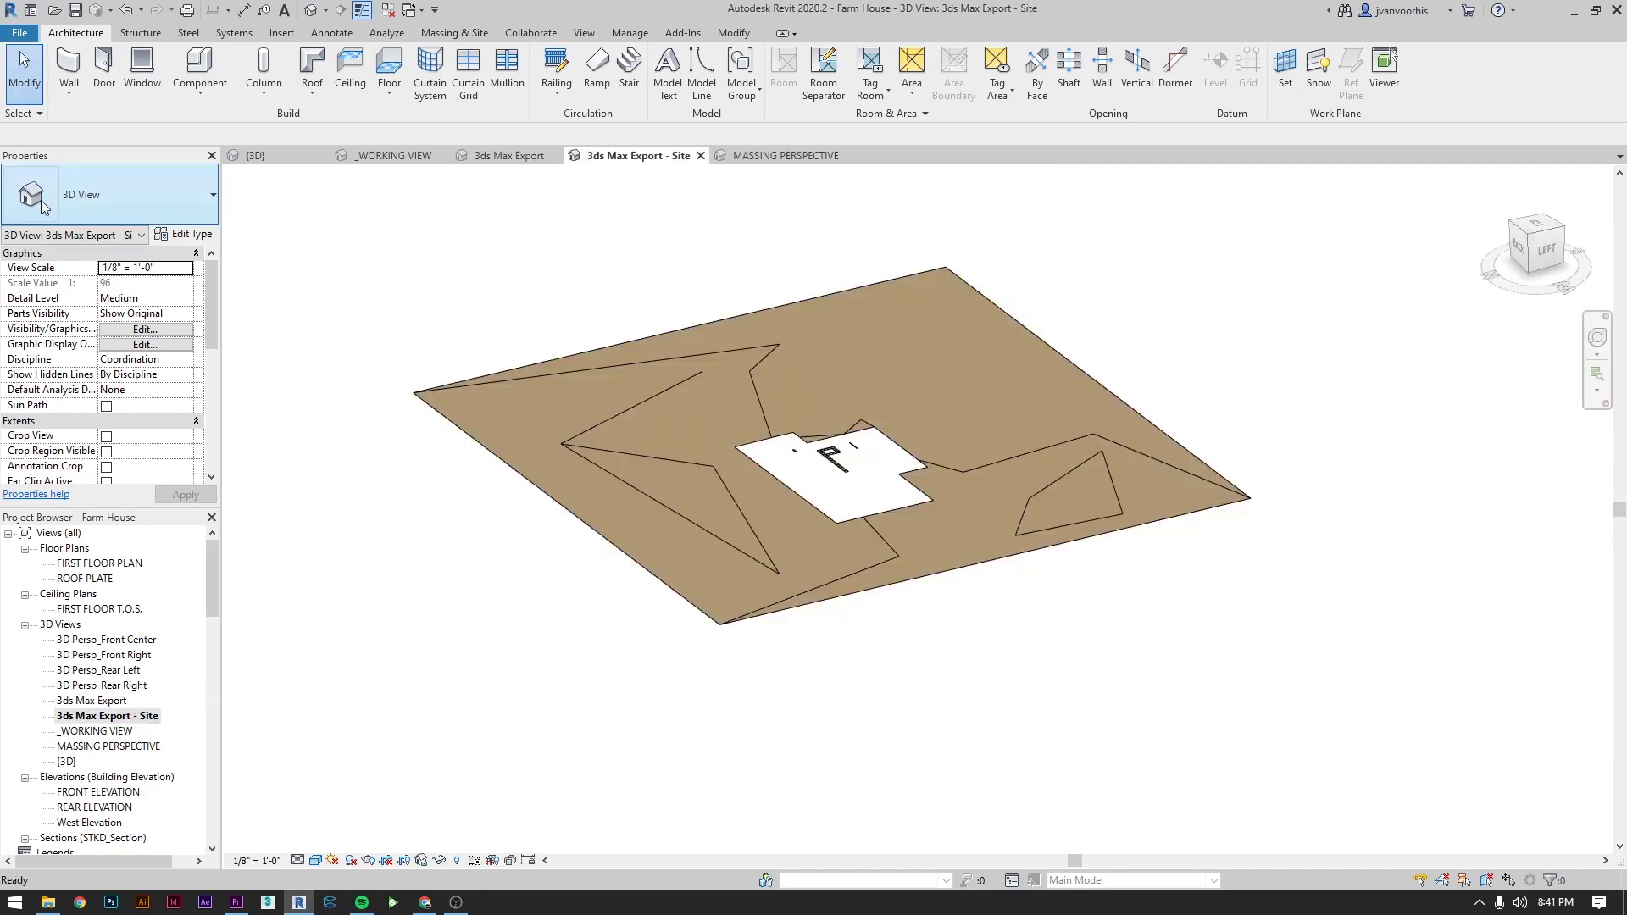
Export the site view as FBX, saving it over Farmhouse Example_Site.fbx
{"action": "left_click", "coordinate": [19, 32]}
{"action": "mouse_move", "coordinate": [78, 292]}
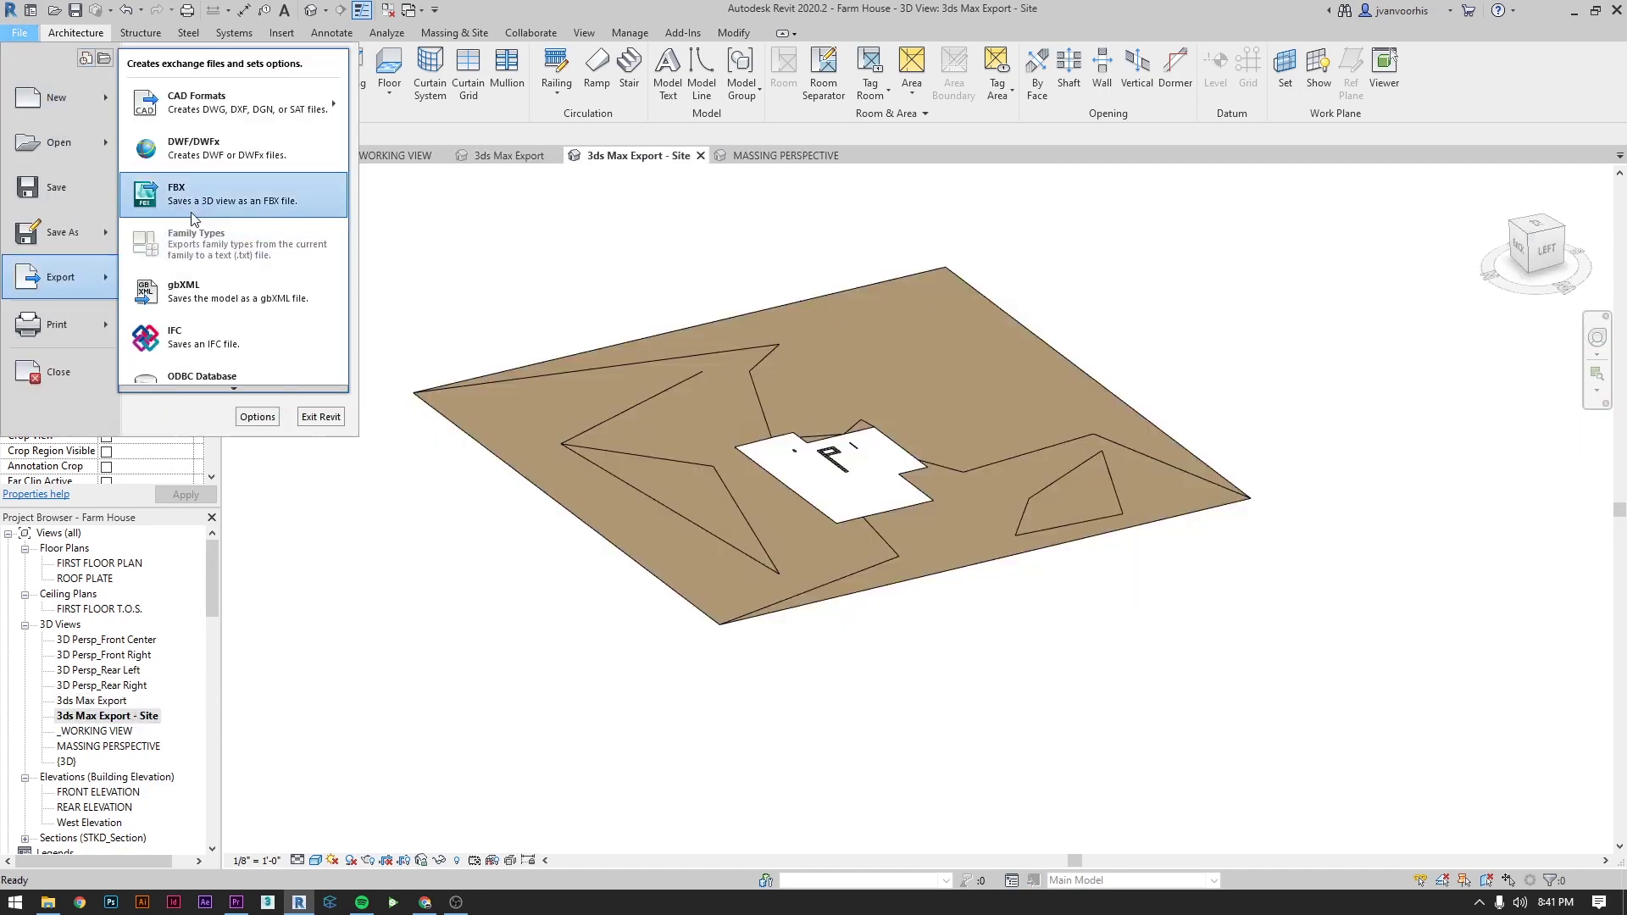
{"action": "left_click", "coordinate": [196, 211]}
{"action": "left_click", "coordinate": [665, 368]}
{"action": "double_click", "coordinate": [665, 370]}
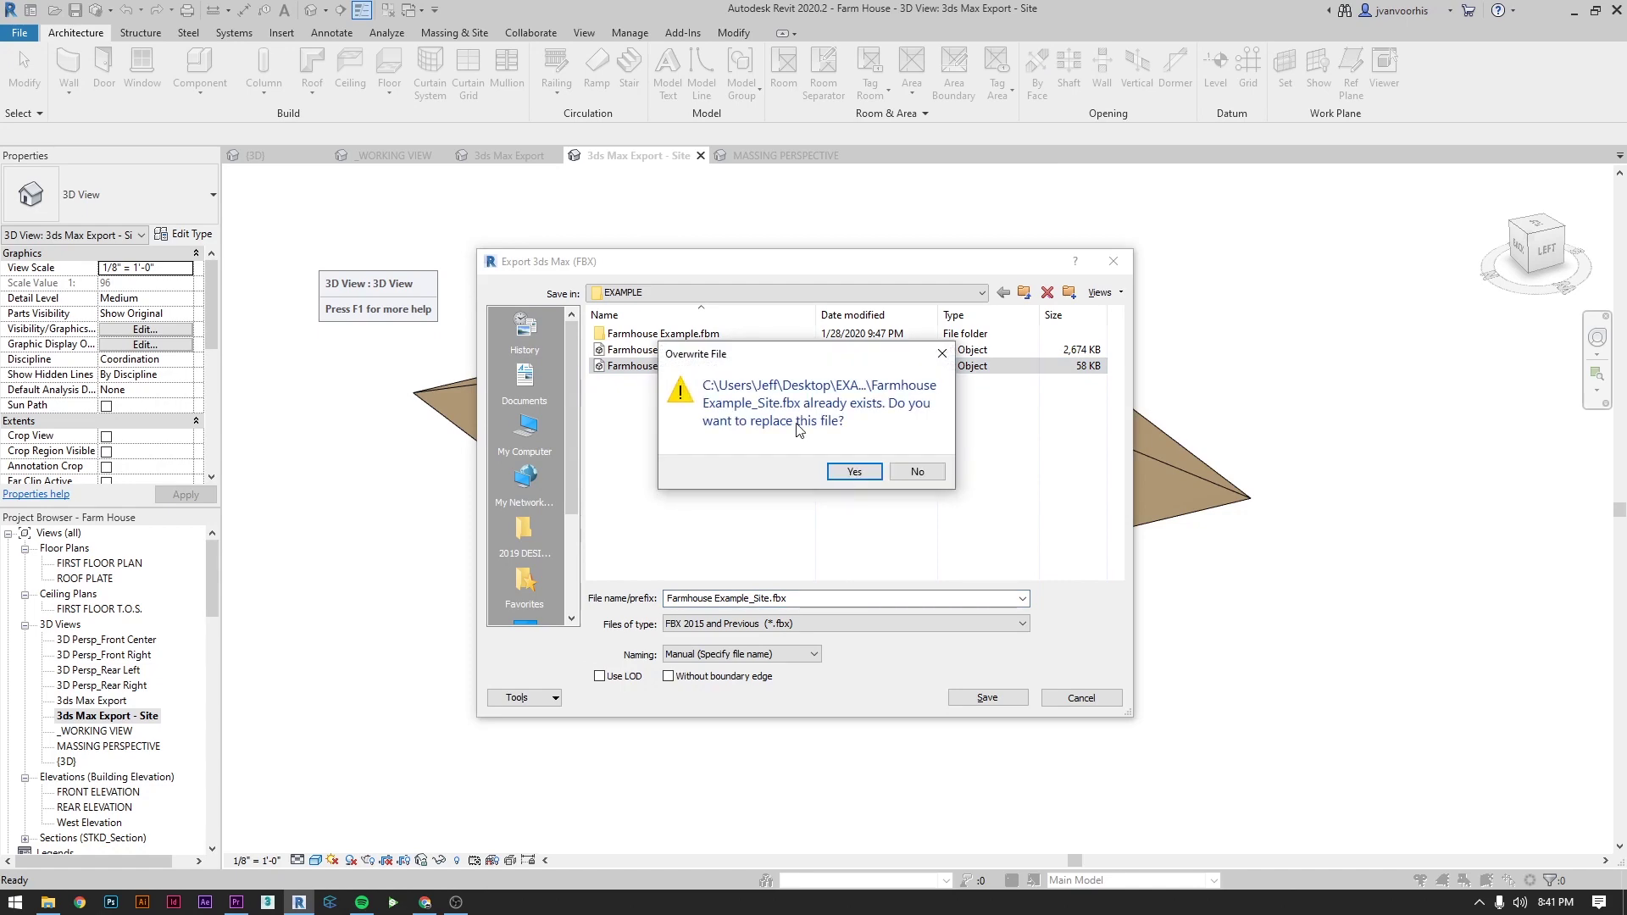